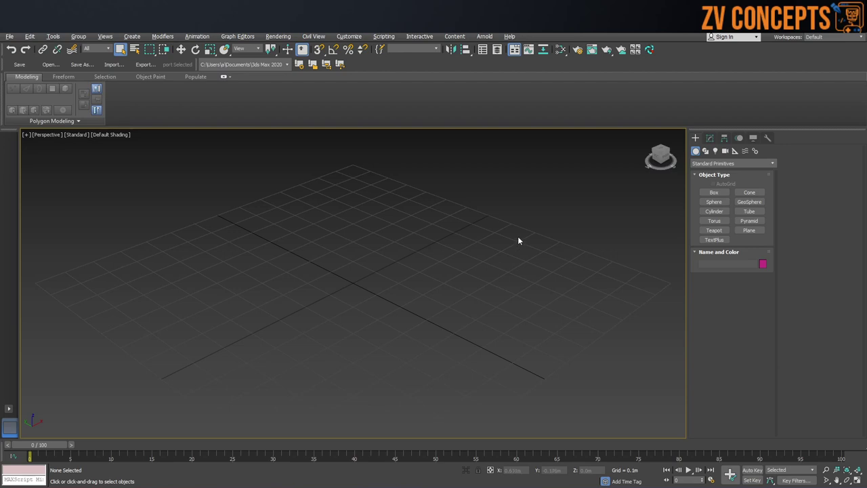
Create Box001, about 0.403m × 0.789m × 0.499m, on the grid and show its parameters in the Modify panel.
left_click(714, 193)
left_click_drag(410, 220, 341, 372)
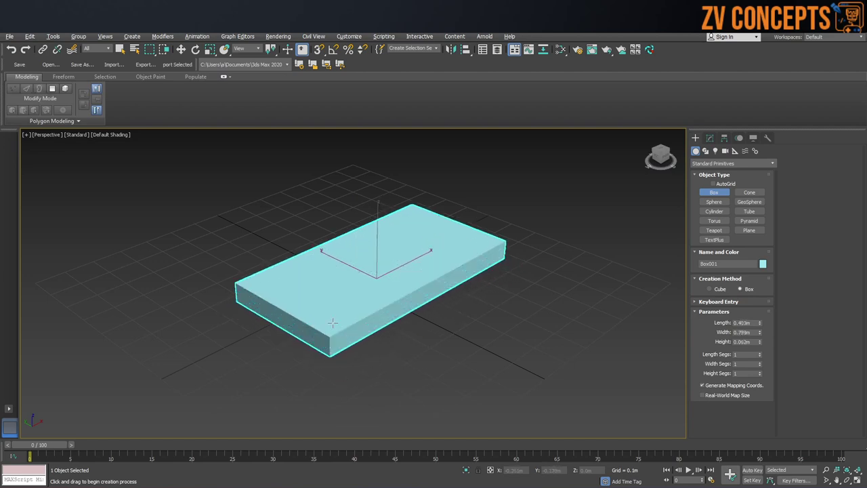
left_click(371, 281)
key("w")
middle_click_drag(371, 281, 376, 256, "alt")
right_click(378, 245)
mouse_move(395, 335)
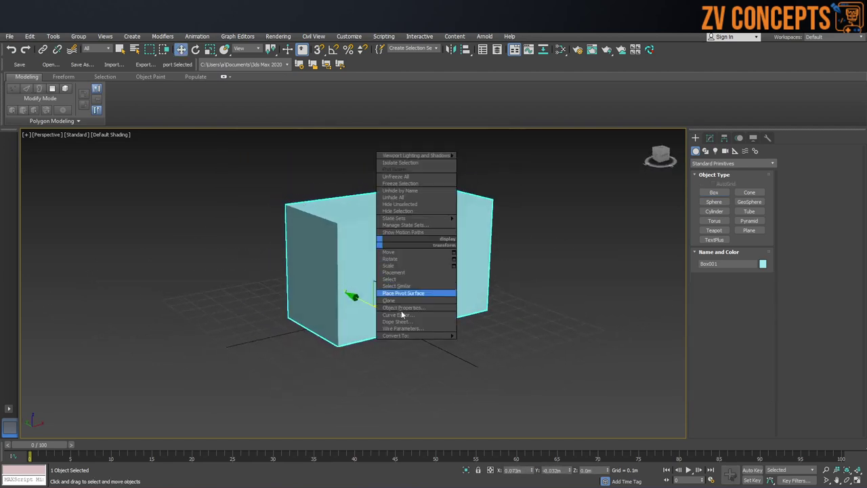
left_click(357, 345)
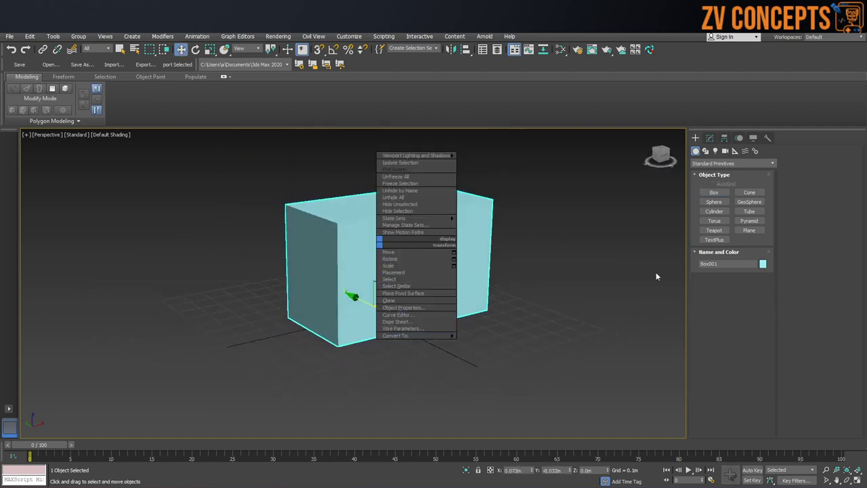
left_click(707, 138)
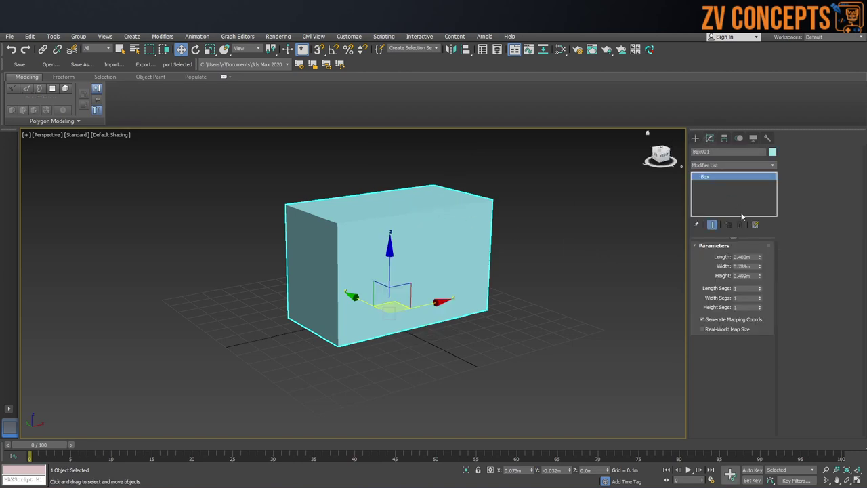
right_click(444, 214)
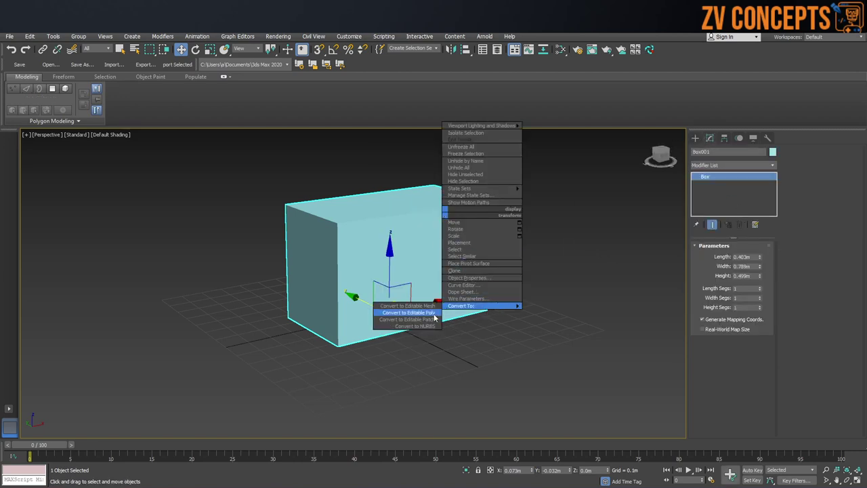
Convert Box001 to Editable Poly and scale up its top face so the sides flare outward.
left_click(408, 313)
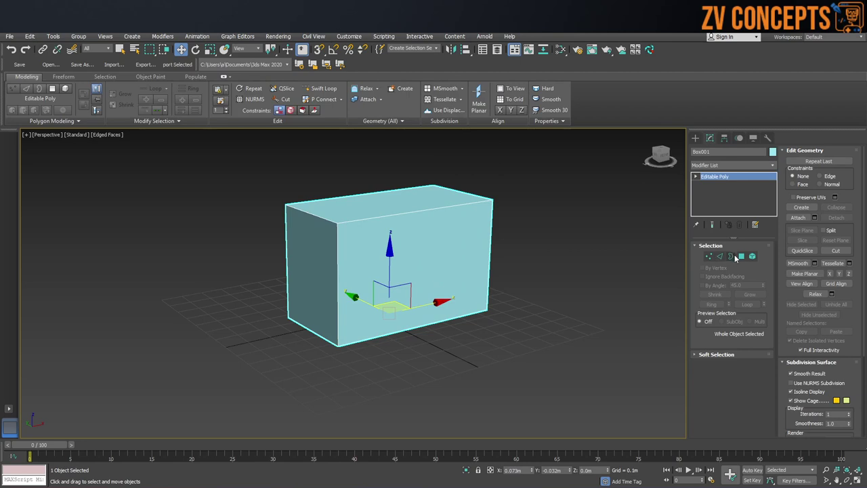
left_click(741, 256)
left_click(366, 215)
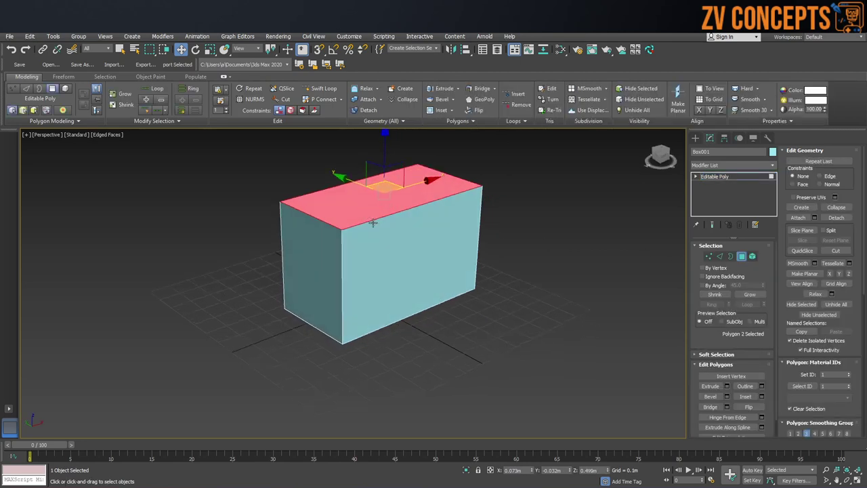
key("r")
left_click_drag(389, 199, 392, 178)
key("w")
mouse_move(386, 252)
middle_mouse_down("alt")
mouse_move(384, 232)
mouse_move(351, 257)
middle_mouse_up("alt")
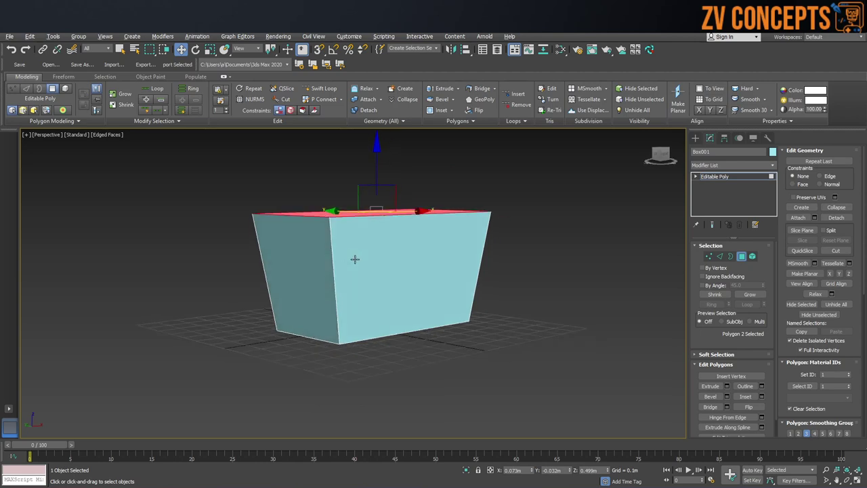
mouse_move(526, 239)
middle_mouse_down("alt")
mouse_move(499, 241)
mouse_move(684, 257)
middle_mouse_up("alt")
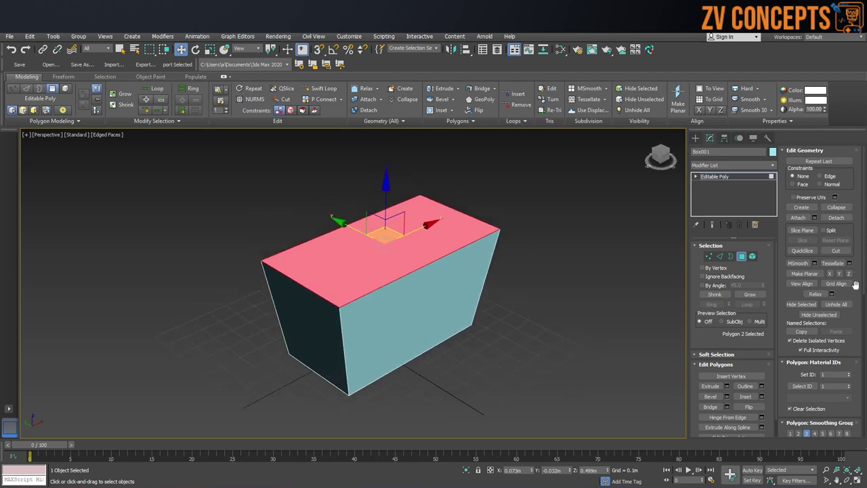
Inset the top polygon to leave a thin rim around the edge.
left_click(761, 396)
scroll(216, 265, "up", 2)
scroll(216, 264, "up", 3)
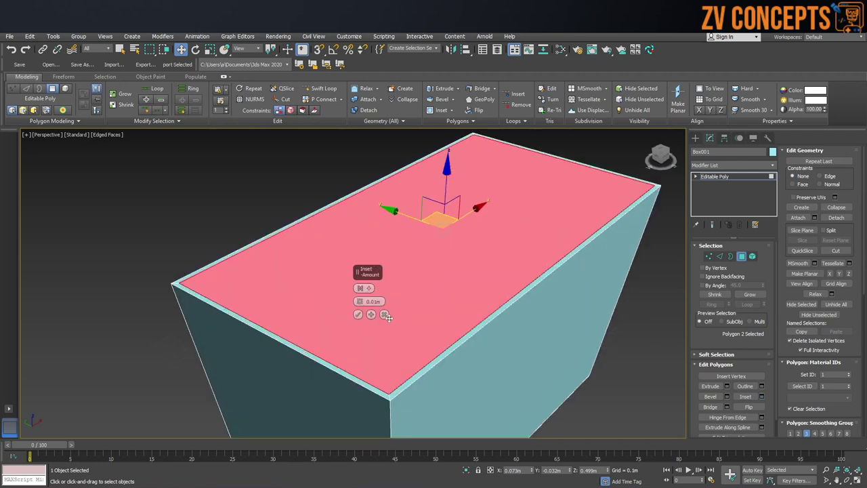
left_click(357, 313)
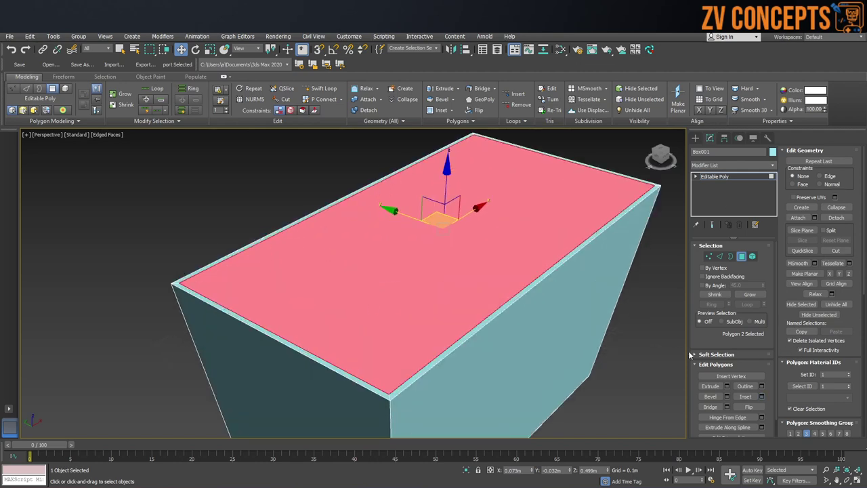
middle_click_drag(482, 194, 506, 201)
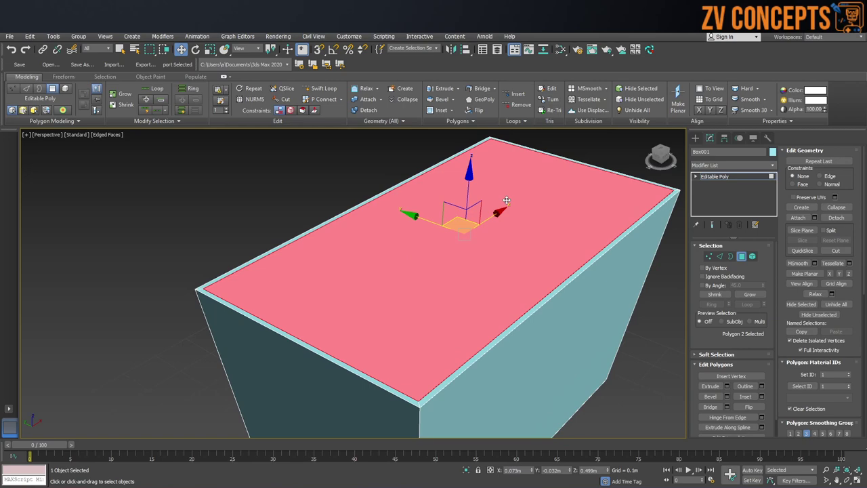
Extrude the inset face downward into the box to hollow it out.
key("shift+e")
mouse_move(506, 201)
left_mouse_down()
mouse_move(519, 197)
mouse_move(510, 301)
left_mouse_up()
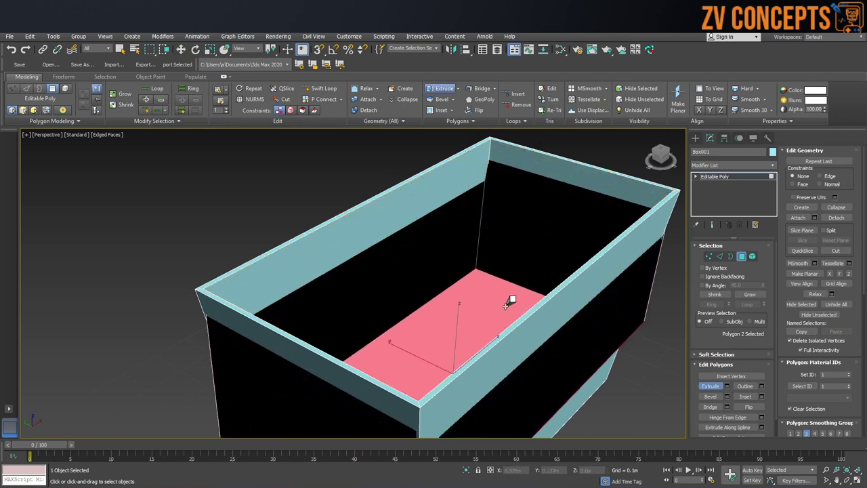
key("w")
scroll(509, 300, "down", 5)
mouse_move(474, 264)
middle_mouse_down("alt")
mouse_move(461, 250)
mouse_move(462, 182)
middle_mouse_up("alt")
scroll(452, 248, "up", 3)
scroll(453, 247, "up", 3)
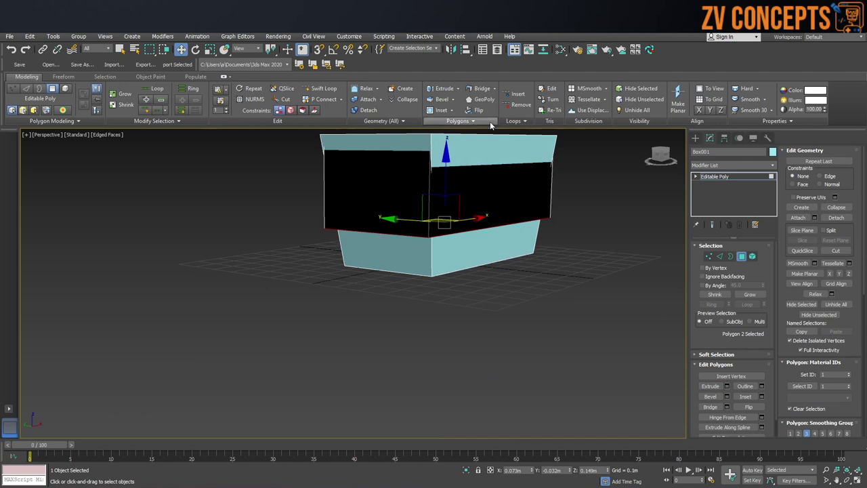
Lower the inner floor face and shrink it in the Front and Left views to thin the walls.
left_click_drag(446, 154, 455, 186)
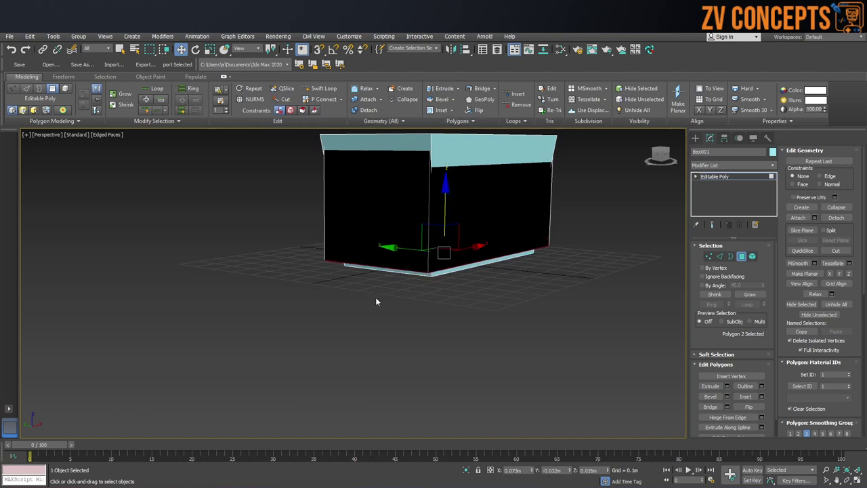
middle_click_drag(425, 292, 423, 311, "alt")
key("r")
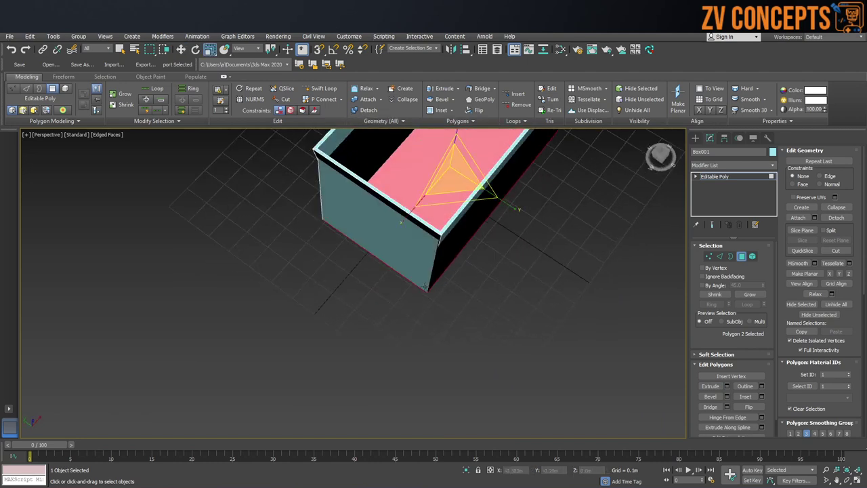
left_click_drag(455, 166, 456, 174)
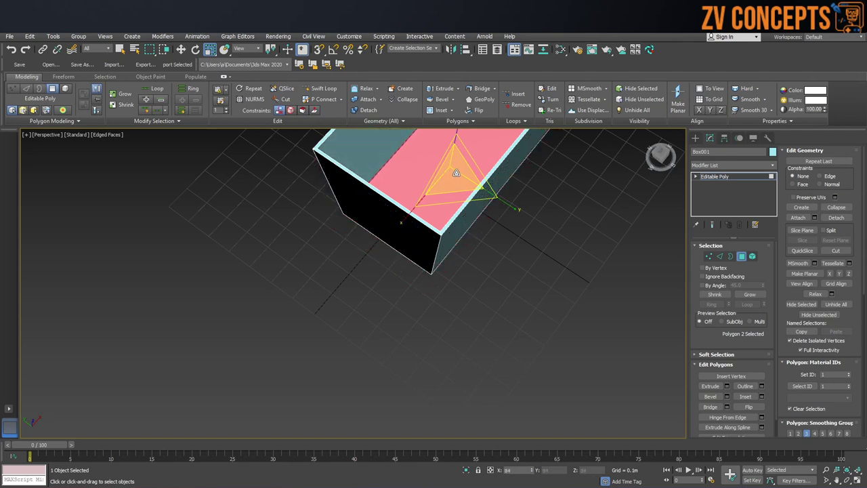
key("f")
left_click_drag(357, 280, 373, 274)
key("l")
scroll(366, 271, "up", 3)
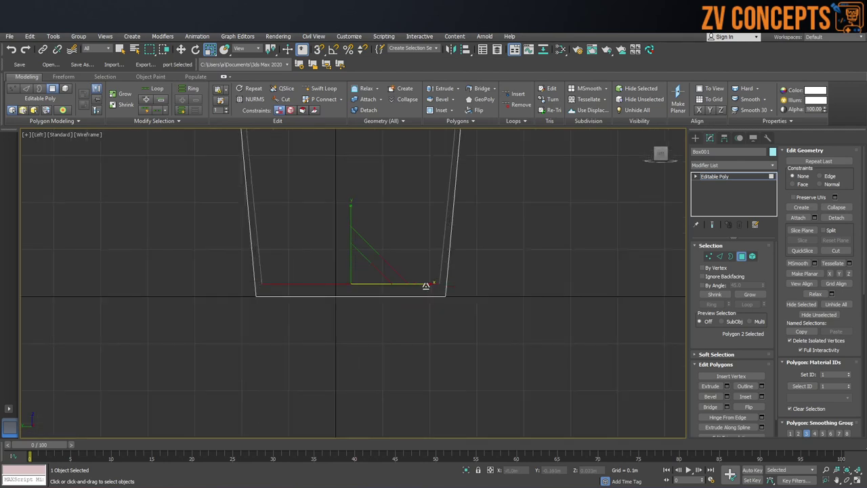
Return to the Perspective view and deselect all polygons.
key("p")
mouse_move(356, 265)
middle_mouse_down("alt")
mouse_move(349, 248)
mouse_move(398, 217)
middle_mouse_up("alt")
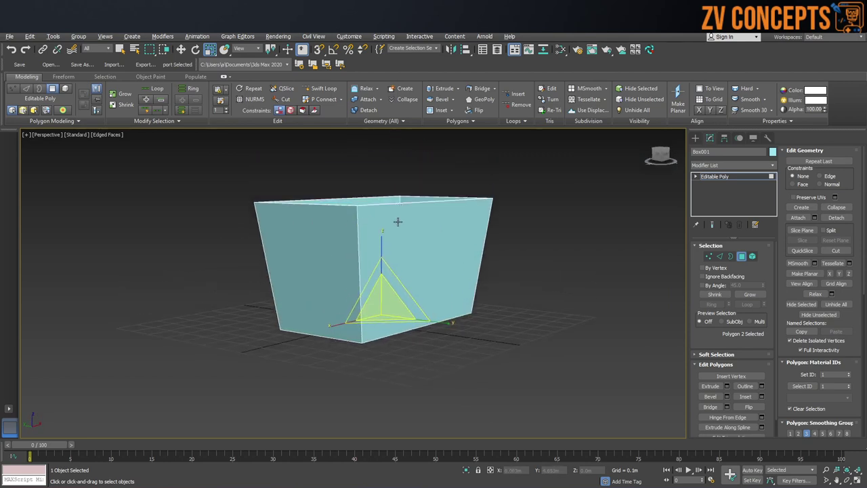
key("w")
key("ctrl+d")
middle_click_drag(393, 253, 380, 251, "alt")
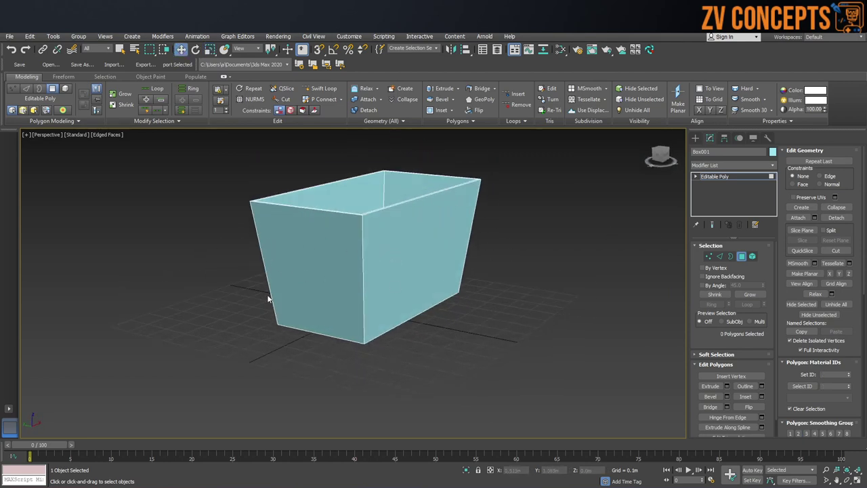
Ring-select the vertical wall edges and connect them with 2 segments to add two horizontal loops.
left_click(720, 256)
left_click(361, 261)
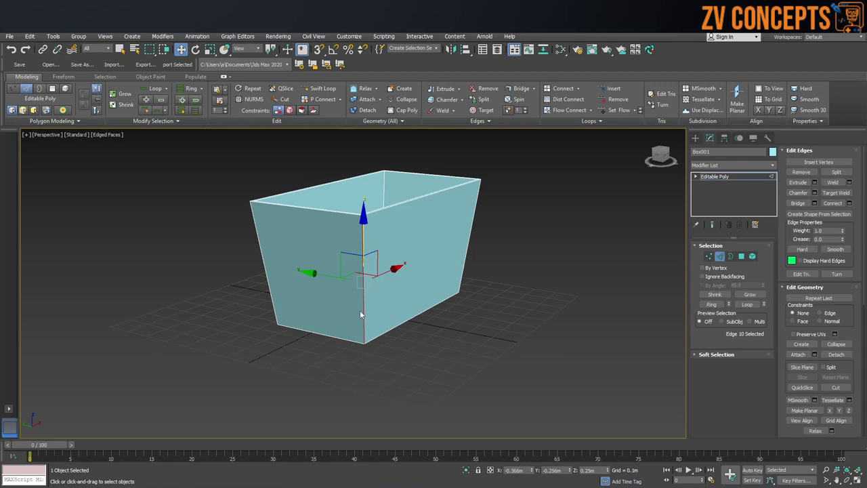
left_click(711, 303)
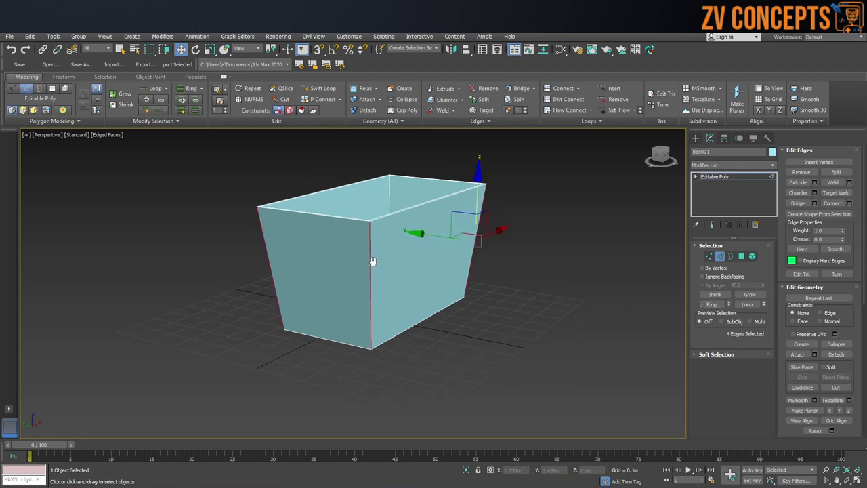
left_click(849, 203)
left_click_drag(360, 288, 360, 281)
left_click(357, 327)
Clear the edge selection and select the upper horizontal edge loop.
left_click(560, 352)
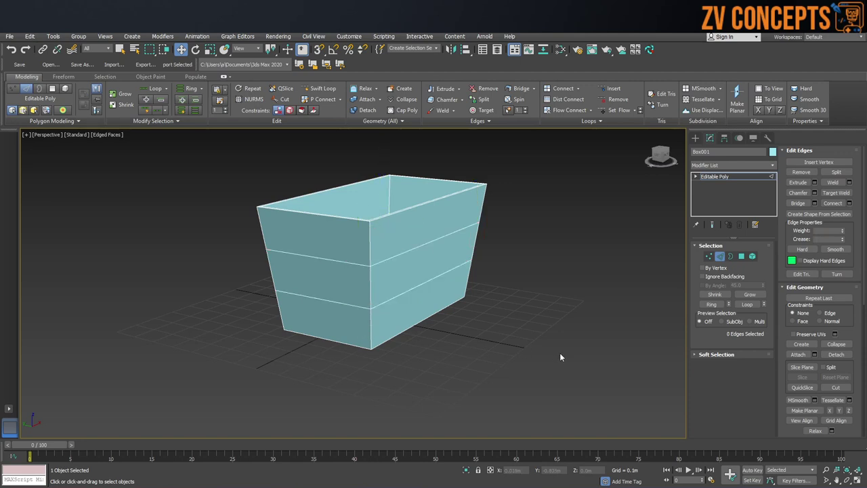
middle_click_drag(384, 224, 378, 275, "alt")
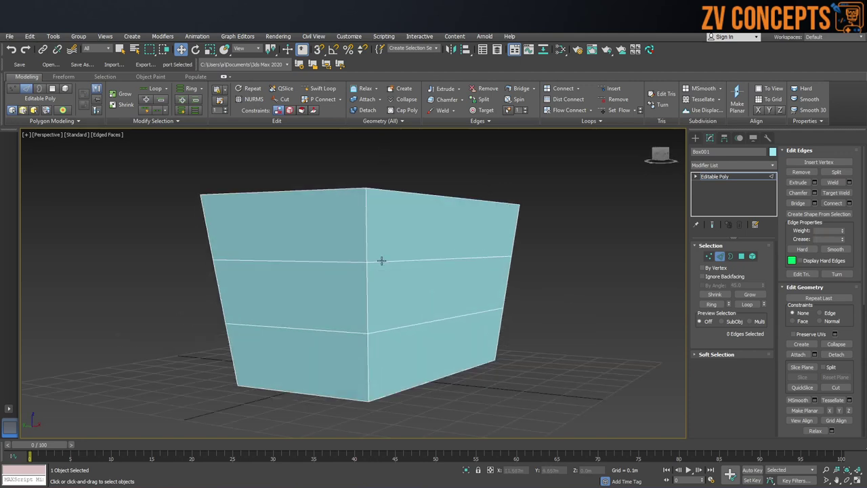
double_click(382, 261)
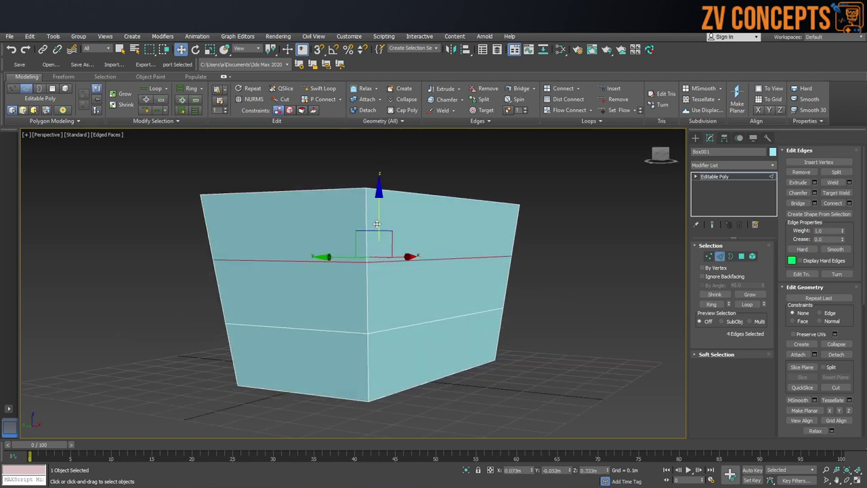
Try raising the upper edge loop in the Front view, then undo the move.
mouse_move(381, 261)
left_mouse_down()
mouse_move(386, 174)
mouse_move(394, 224)
left_mouse_up()
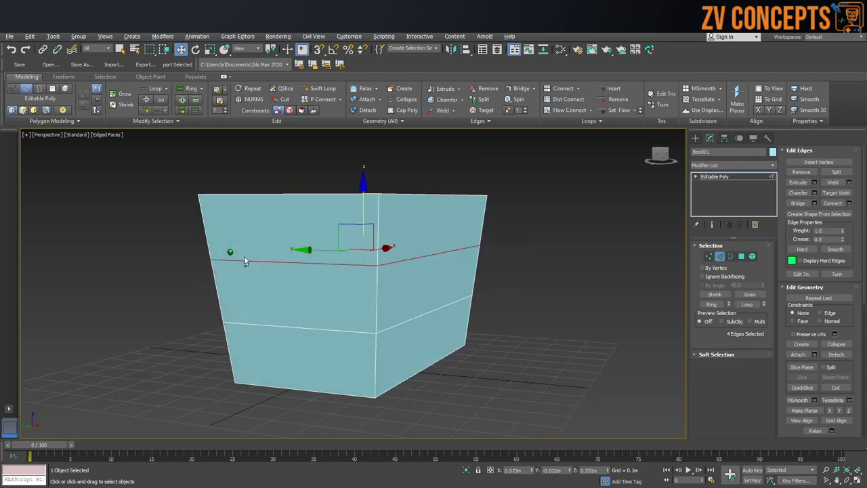
scroll(244, 257, "up", 3)
scroll(325, 256, "up", 2)
scroll(227, 257, "up", 2)
key("f")
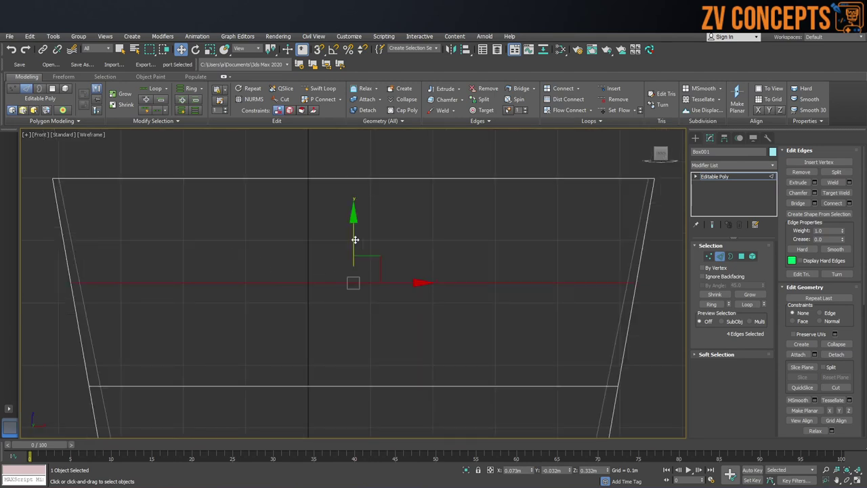
left_click_drag(354, 239, 348, 176)
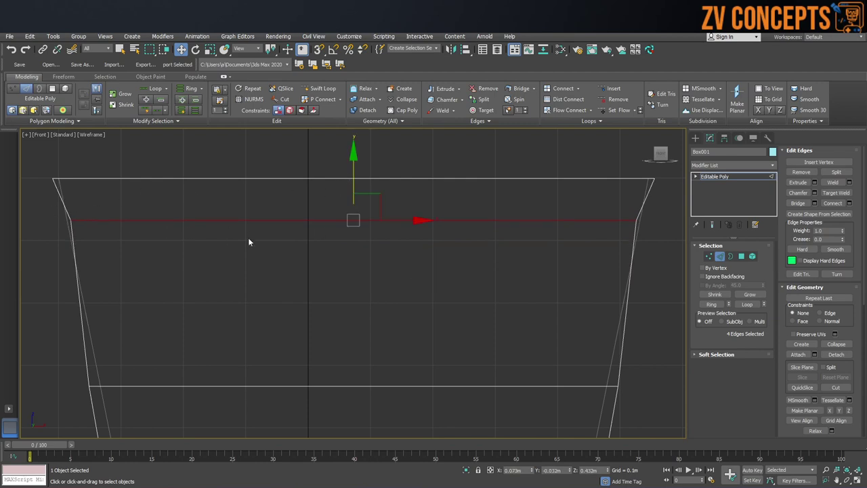
key("ctrl+z")
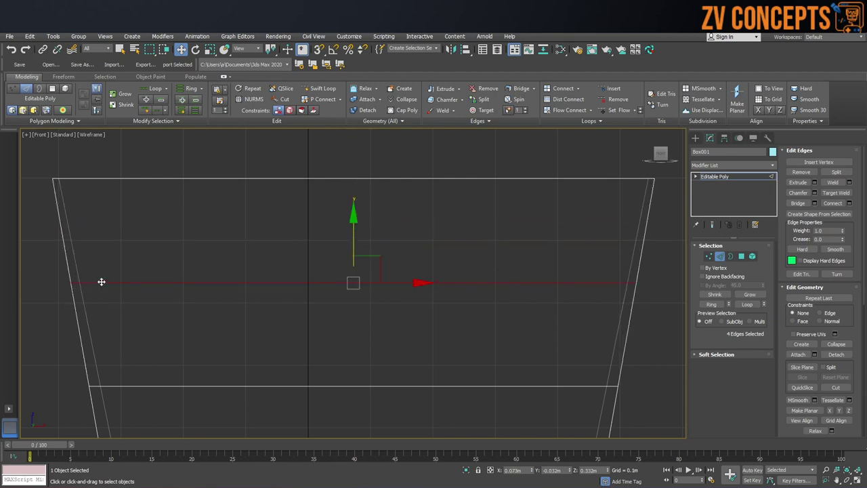
Select the lower horizontal edge loop and reposition it vertically in the Front view.
scroll(326, 184, "down", 3)
double_click(301, 287)
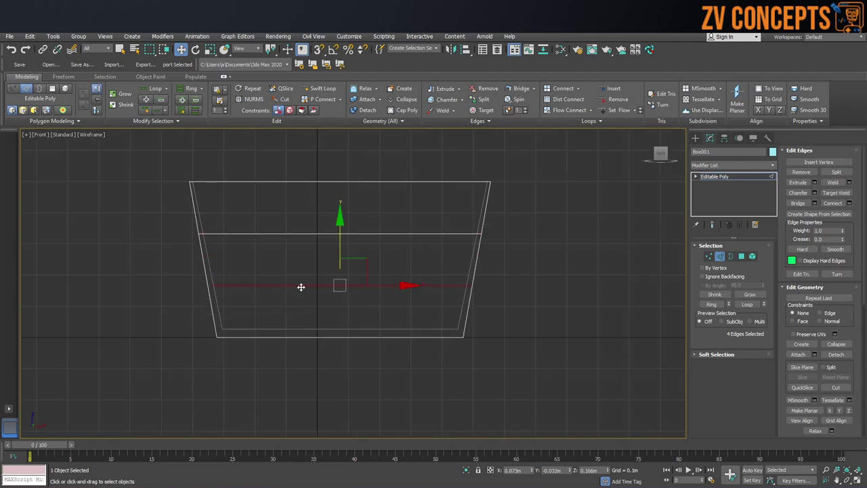
scroll(339, 269, "up", 3)
mouse_move(338, 265)
left_mouse_down()
mouse_move(355, 251)
mouse_move(373, 254)
left_mouse_up()
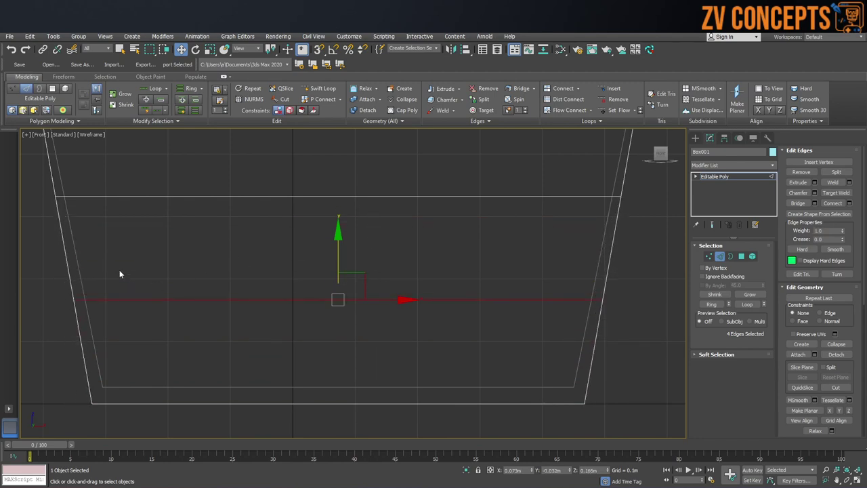
middle_click_drag(29, 97, 104, 209)
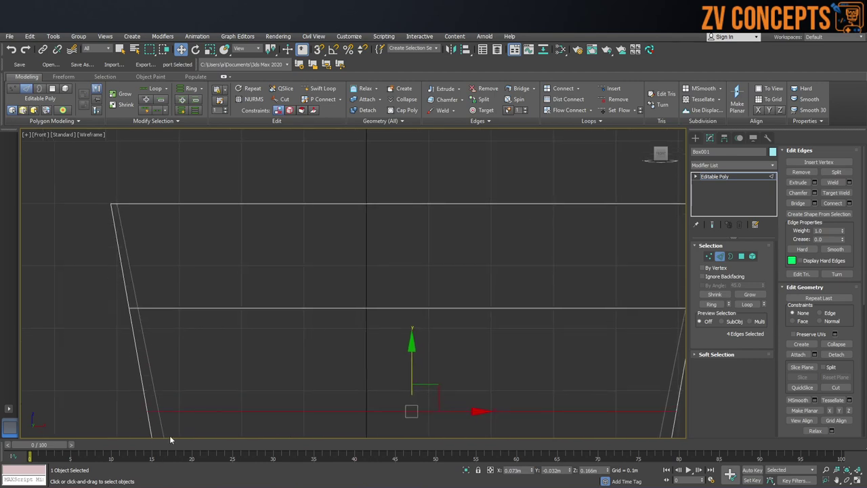
In Perspective view, slide the lower edge loop down toward the base with Edge constraint.
key("p")
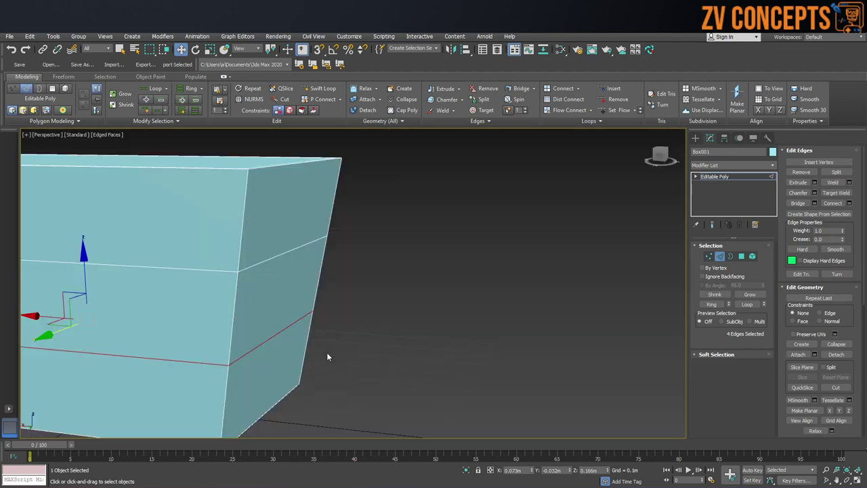
middle_click_drag(267, 260, 269, 260, "alt")
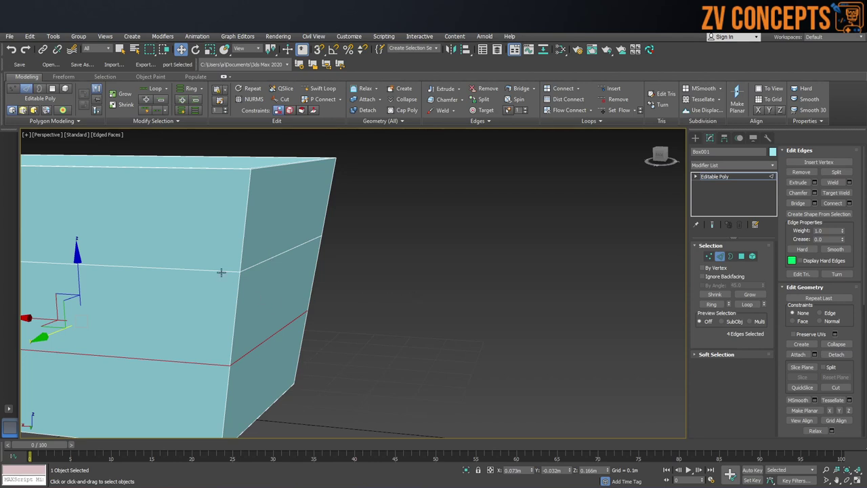
scroll(224, 273, "up", 3)
middle_click_drag(202, 273, 307, 210)
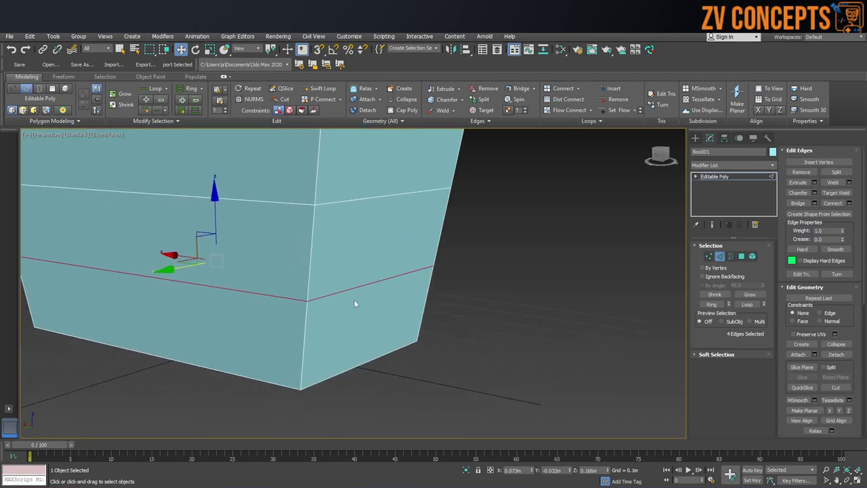
middle_click_drag(287, 298, 322, 323)
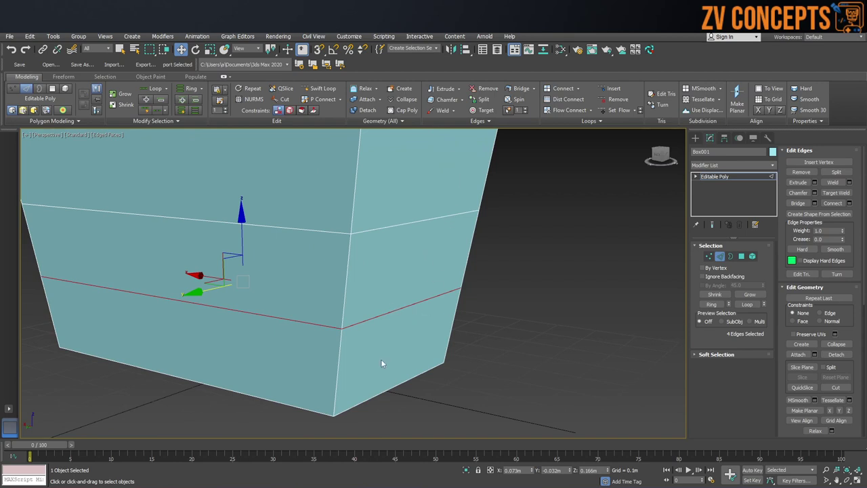
middle_click_drag(376, 371, 407, 342, "alt")
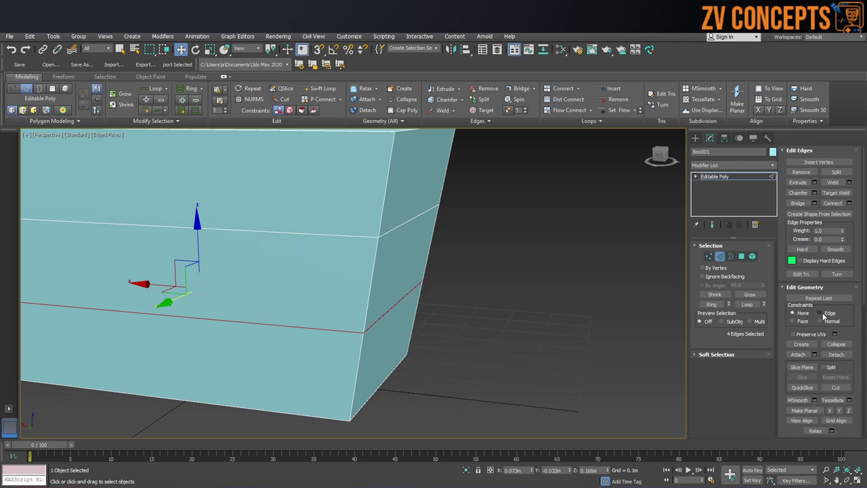
left_click(825, 316)
middle_click_drag(355, 264, 333, 256, "alt")
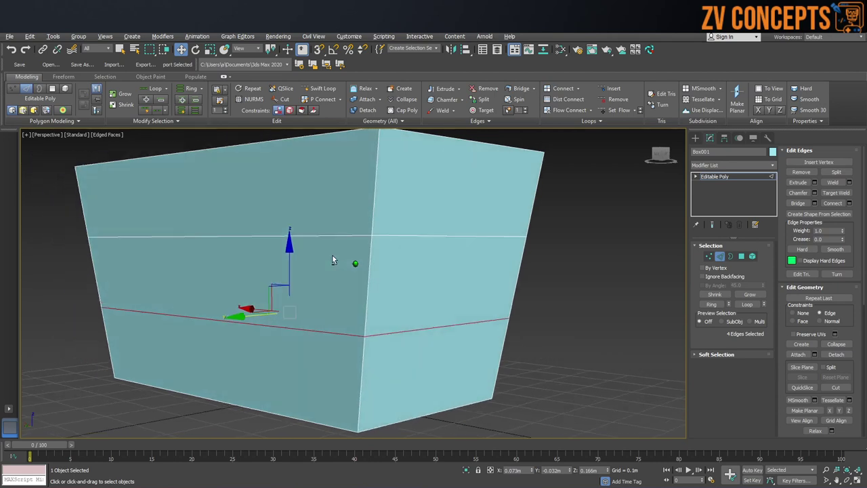
mouse_move(290, 251)
left_mouse_down()
mouse_move(287, 313)
mouse_move(333, 271)
left_mouse_up()
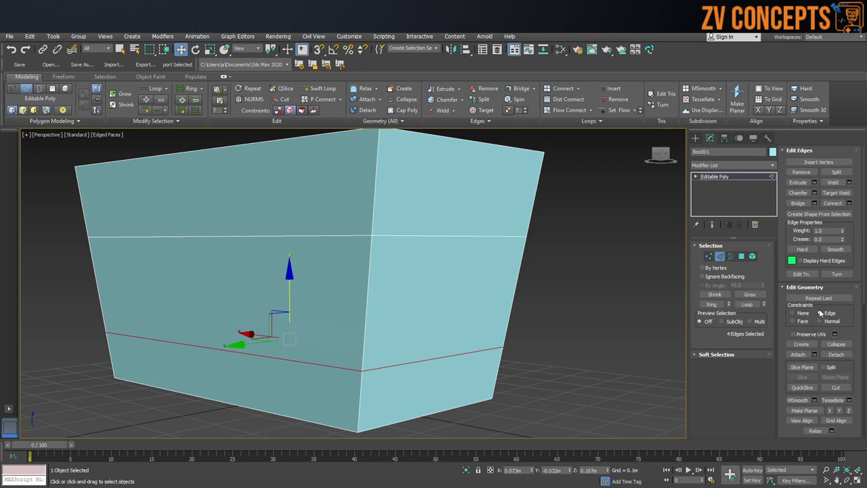
Set the constraint back to None and select the top-right wall face in Polygon mode.
left_click(799, 314)
left_click(741, 256)
left_click(483, 182)
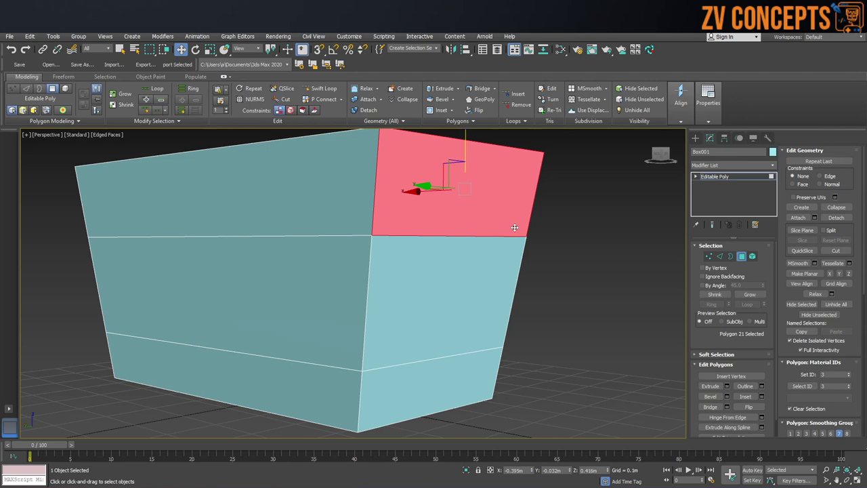
mouse_move(449, 230)
middle_mouse_down("alt")
mouse_move(562, 221)
mouse_move(338, 224)
mouse_move(569, 321)
middle_mouse_up("alt")
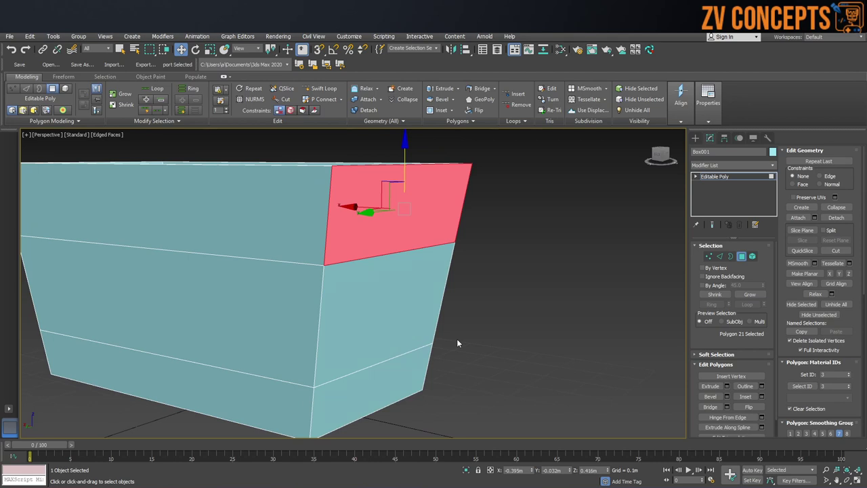
middle_click_drag(457, 343, 458, 345, "alt")
key("z")
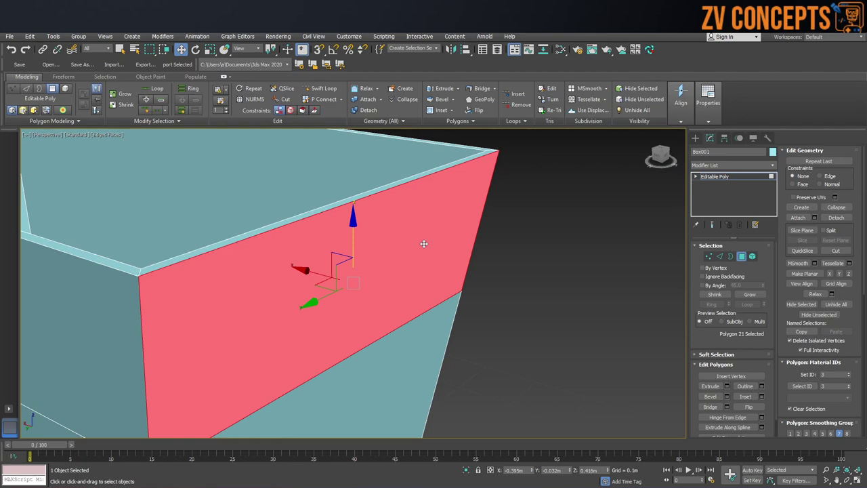
scroll(424, 243, "down", 5)
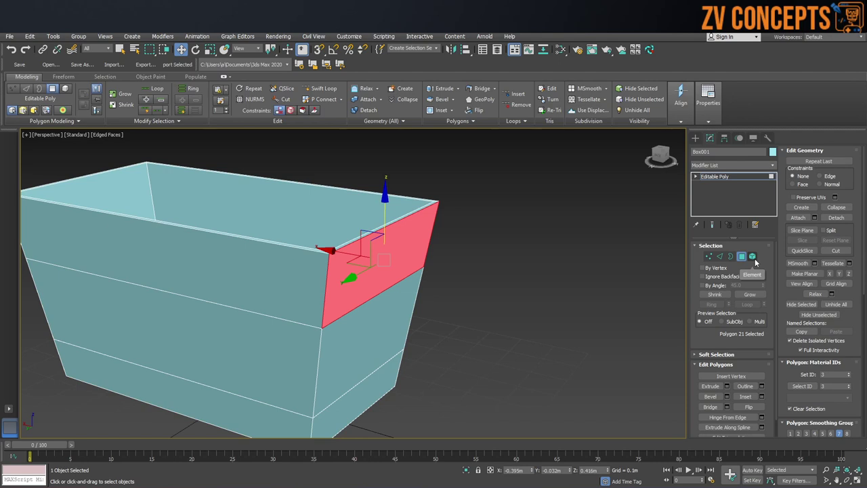
mouse_move(407, 286)
middle_mouse_down("alt")
mouse_move(355, 266)
mouse_move(476, 283)
mouse_move(519, 254)
mouse_move(513, 239)
mouse_move(331, 246)
middle_mouse_up("alt")
scroll(359, 264, "up", 5)
scroll(331, 246, "down", 5)
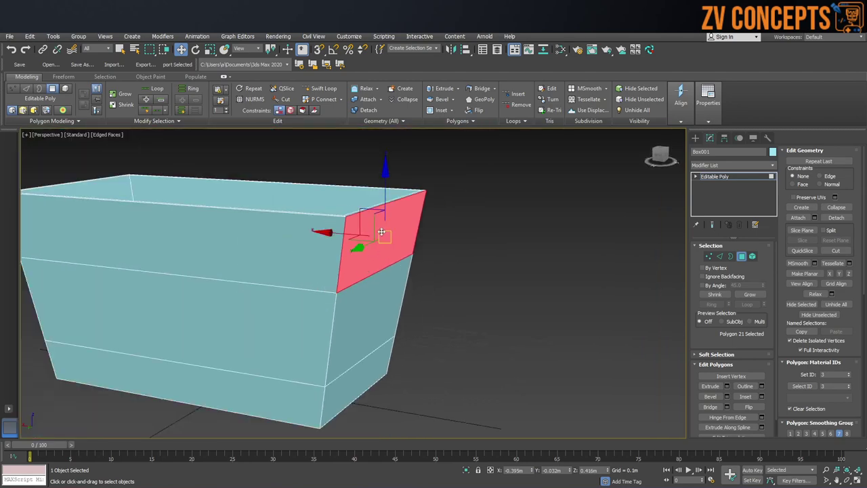
mouse_move(352, 228)
middle_mouse_down("alt")
mouse_move(347, 248)
mouse_move(382, 308)
middle_mouse_up("alt")
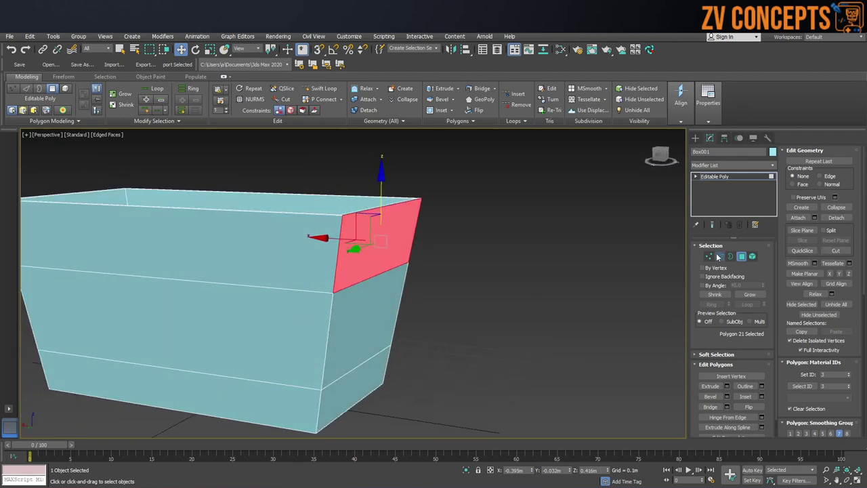
left_click(719, 256)
left_click(329, 325)
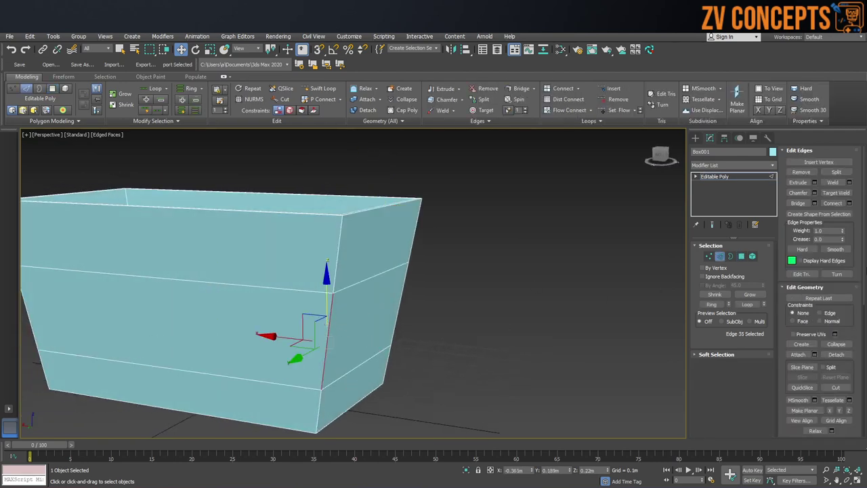
Connect the ring of vertical edges to add two more horizontal loops.
middle_click_drag(329, 306, 325, 307, "alt")
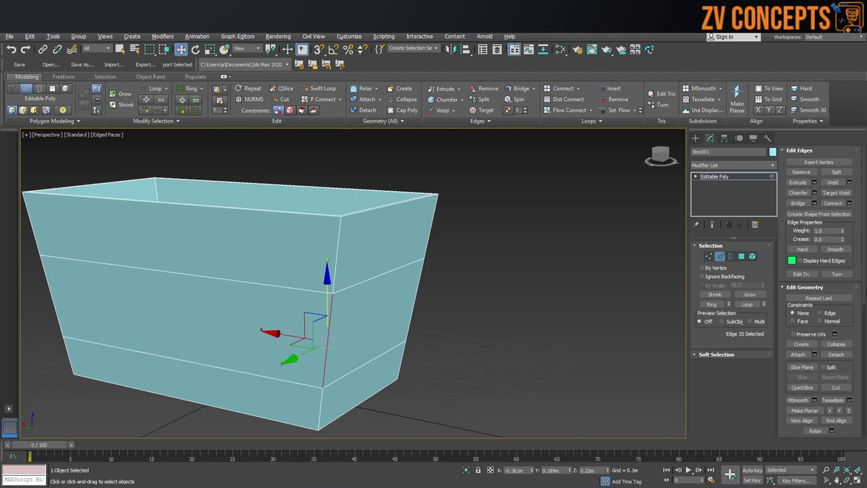
left_click(711, 305)
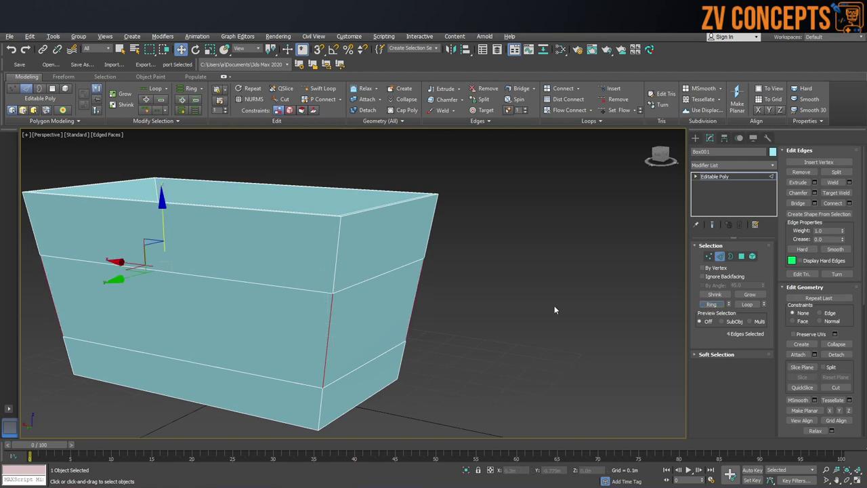
left_click(849, 203)
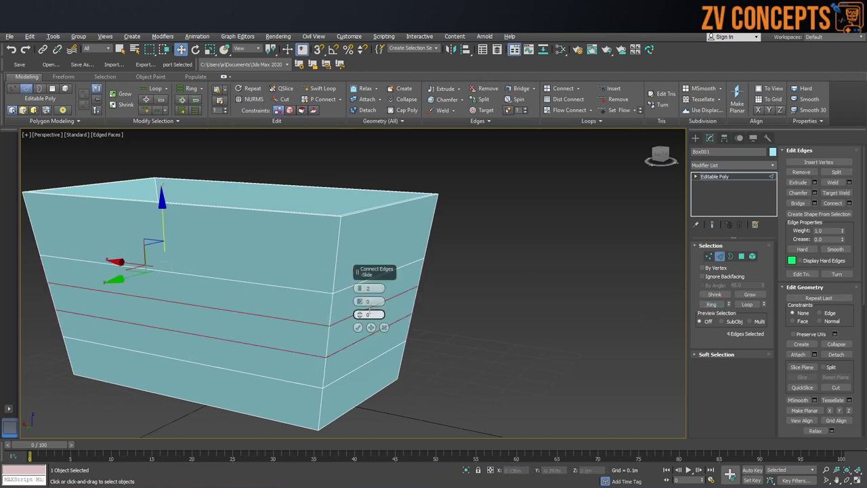
left_click(358, 327)
Connect the ring of bottom horizontal edges with 3 segments to add three vertical loops.
left_click(372, 396)
left_click(711, 305)
left_click(849, 204)
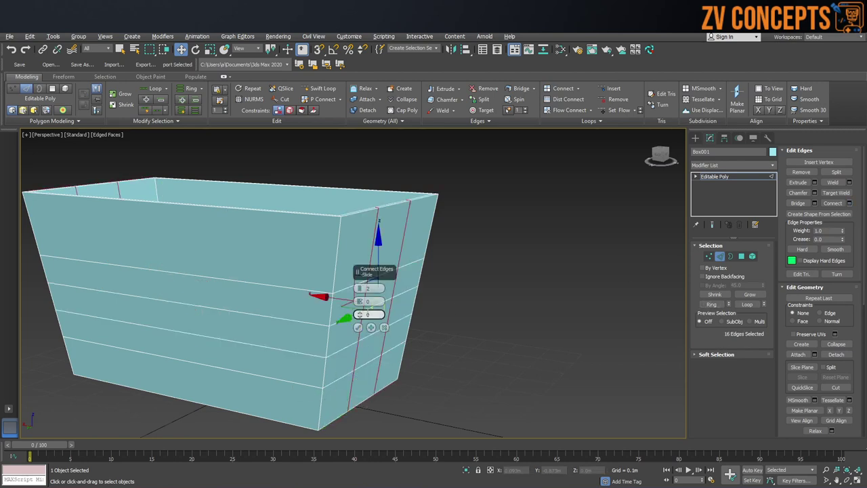
left_click_drag(359, 288, 362, 285)
left_click(358, 328)
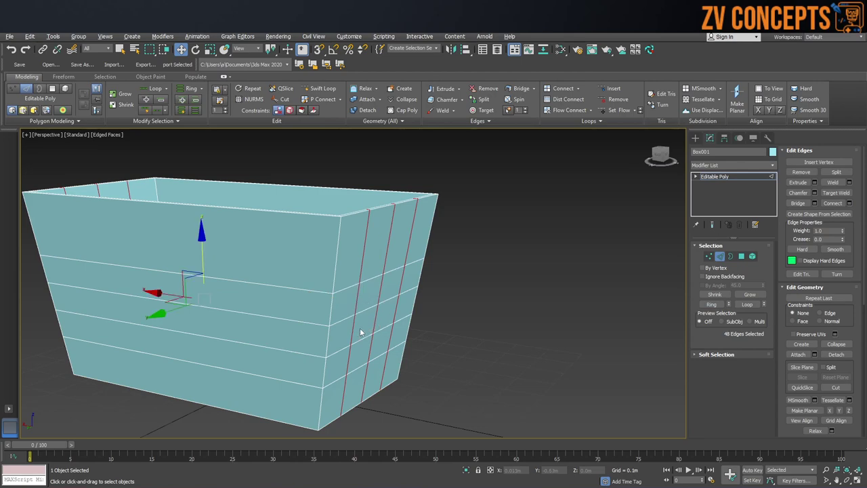
middle_click_drag(358, 330, 362, 323, "alt")
scroll(422, 271, "up", 5)
left_click(741, 256)
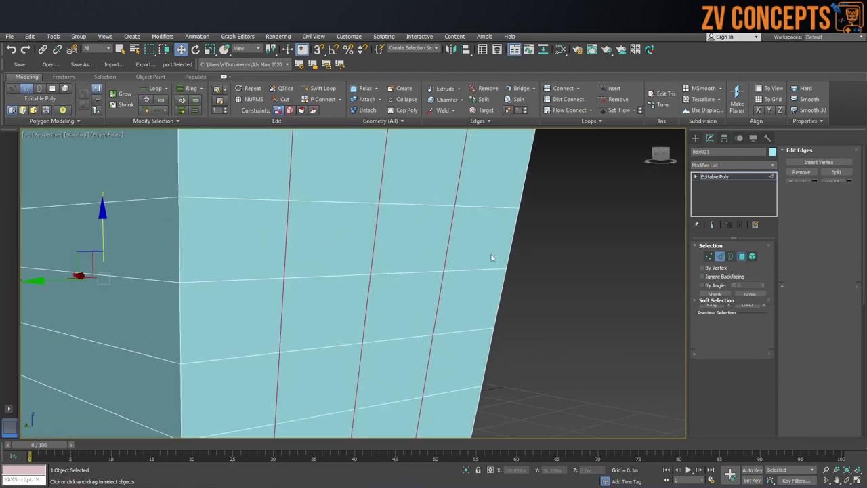
Select four faces on the right side and slide them down along the surface with Face constraint.
left_click(391, 228)
left_click(328, 246, "ctrl")
left_click(312, 297, "ctrl")
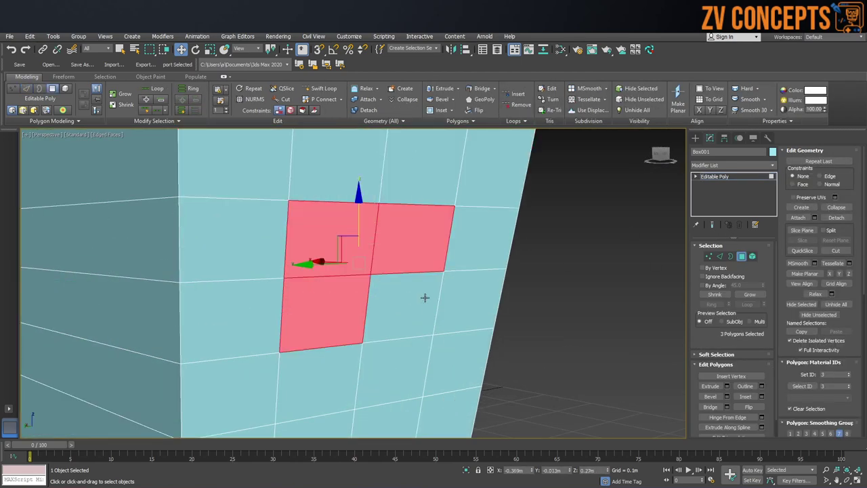
left_click(422, 296, "ctrl")
mouse_move(371, 275)
middle_mouse_down("alt")
mouse_move(387, 289)
mouse_move(412, 263)
middle_mouse_up("alt")
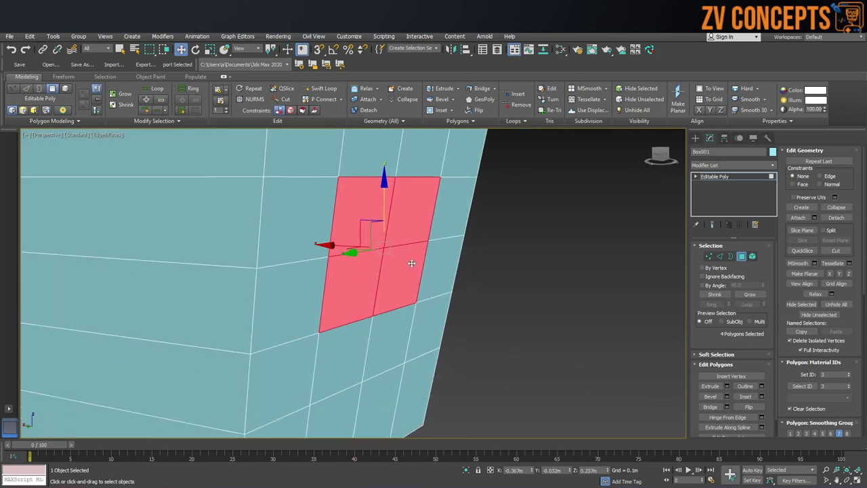
mouse_move(385, 186)
middle_mouse_down("alt")
mouse_move(382, 316)
mouse_move(373, 336)
mouse_move(386, 305)
mouse_move(356, 338)
mouse_move(354, 237)
mouse_move(341, 223)
mouse_move(345, 230)
middle_mouse_up("alt")
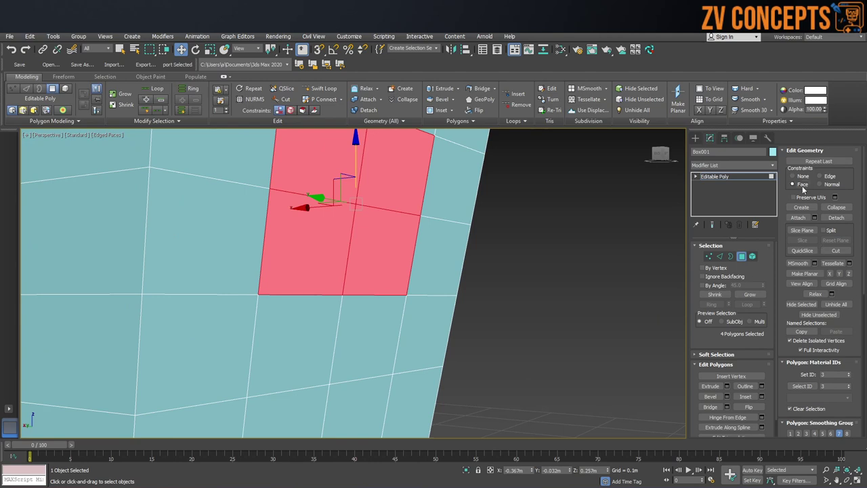
middle_click_drag(269, 205, 277, 237)
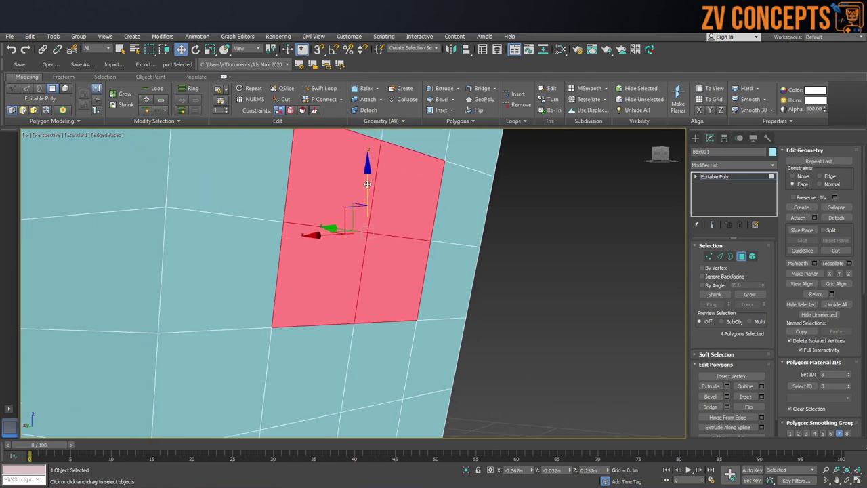
left_click_drag(368, 183, 374, 221)
mouse_move(373, 221)
middle_mouse_down("alt")
mouse_move(352, 248)
mouse_move(360, 258)
mouse_move(338, 279)
mouse_move(354, 269)
mouse_move(338, 264)
middle_mouse_up("alt")
scroll(339, 279, "down", 5)
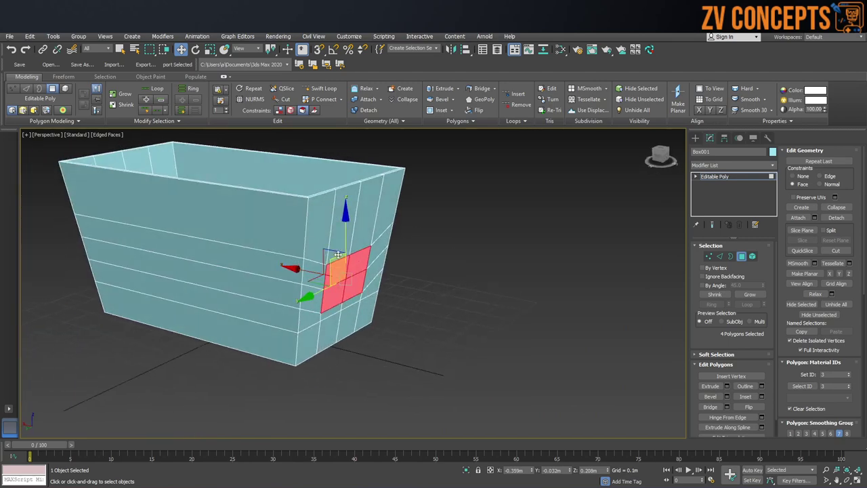
scroll(337, 254, "up", 5)
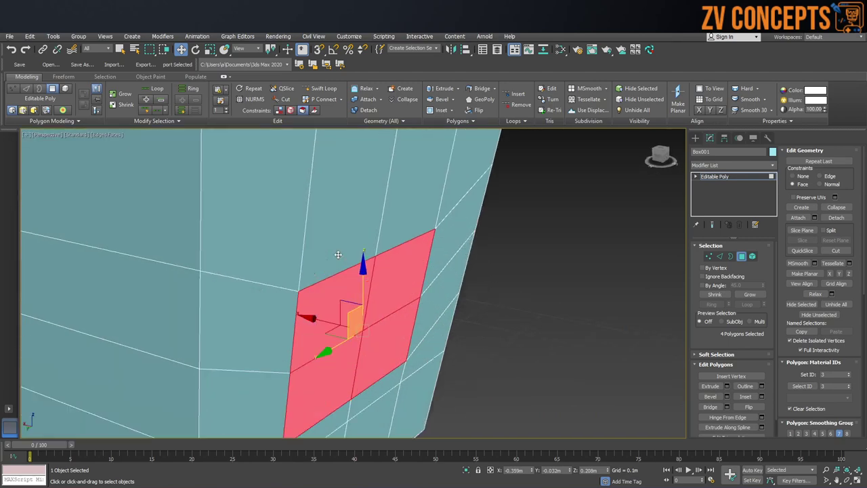
Select a single edge above the moved faces and move it up the box.
left_click(720, 257)
left_click(319, 279)
left_click_drag(331, 252, 327, 201)
scroll(326, 201, "up", 2)
scroll(361, 194, "down", 5)
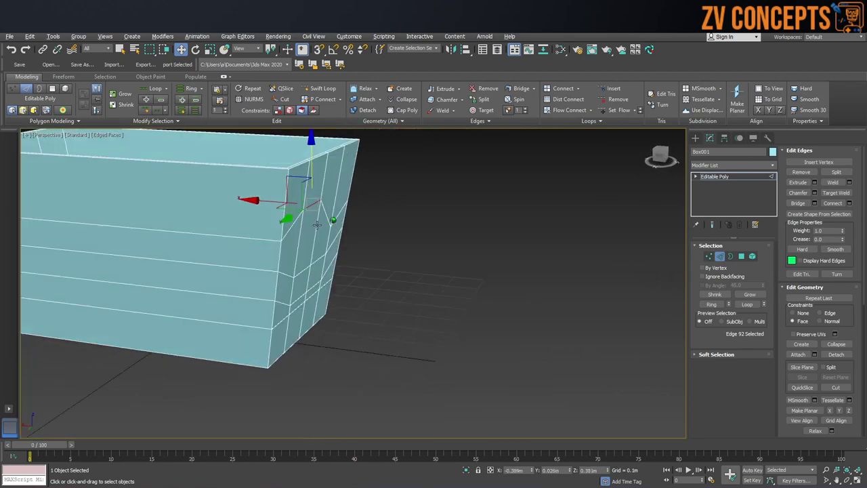
scroll(300, 170, "up", 4)
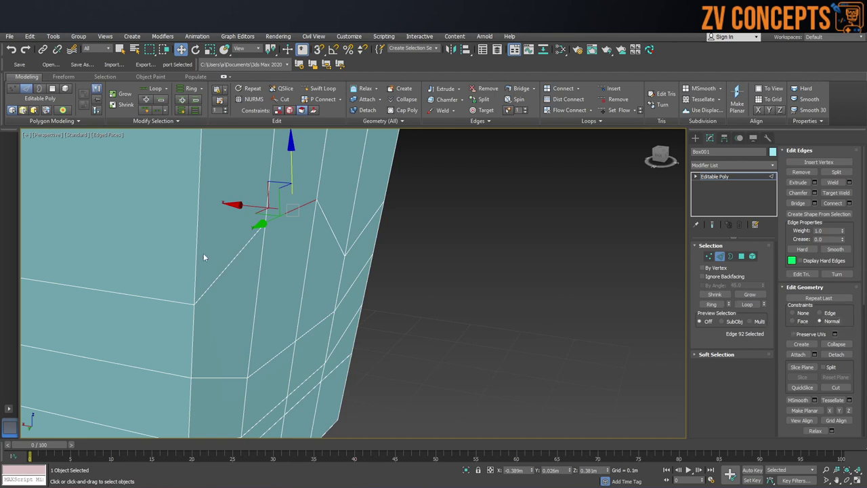
scroll(203, 256, "down", 2)
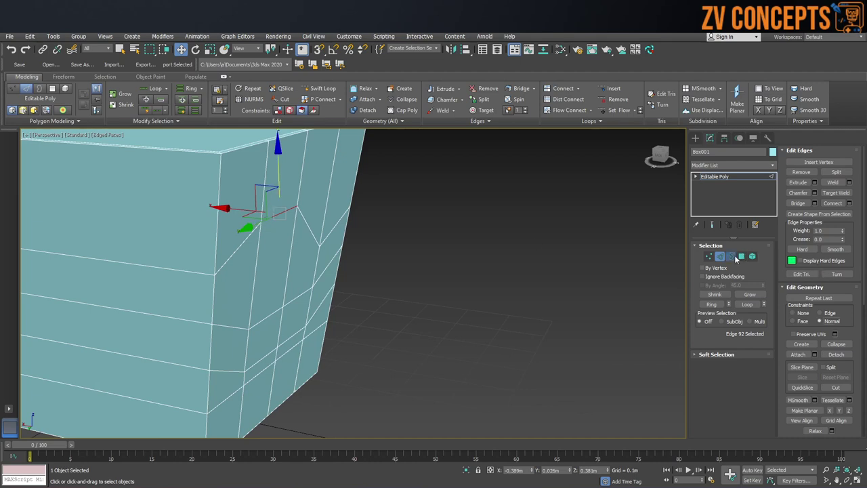
Select the upper front polygon strip on the box side and frame it with Z.
left_click(730, 256)
key("4")
left_click(133, 208)
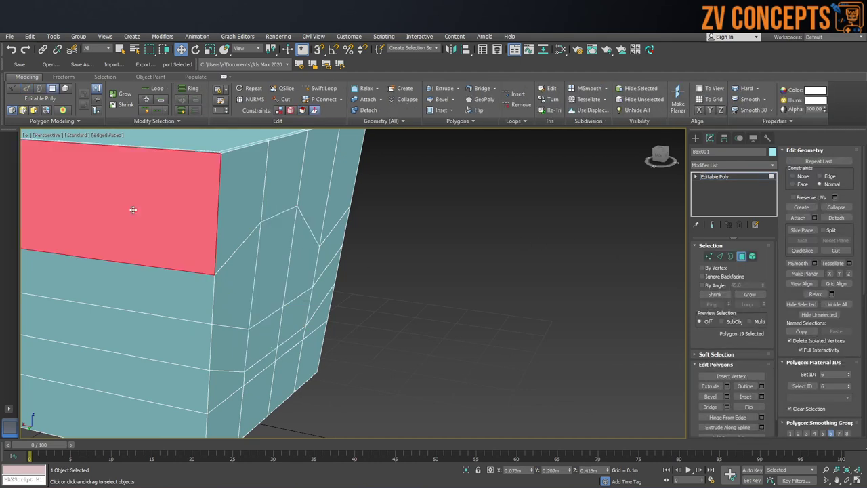
scroll(355, 242, "down", 3)
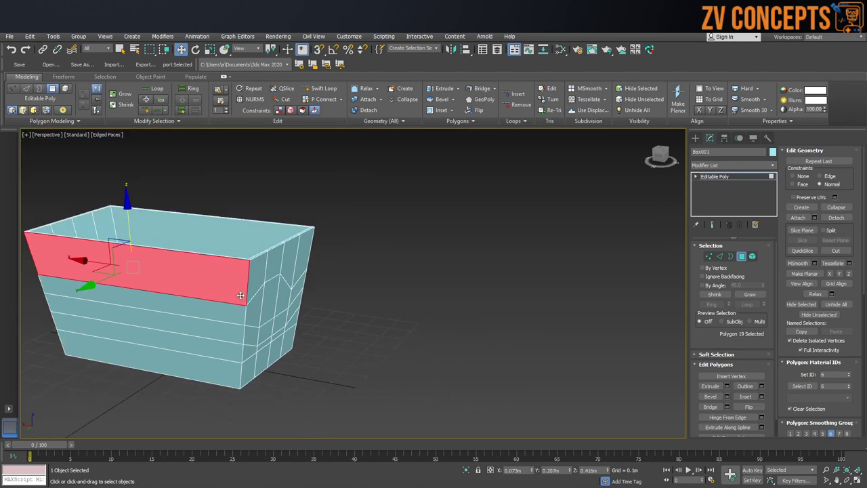
mouse_move(217, 275)
middle_mouse_down("alt")
mouse_move(376, 270)
mouse_move(393, 278)
middle_mouse_up("alt")
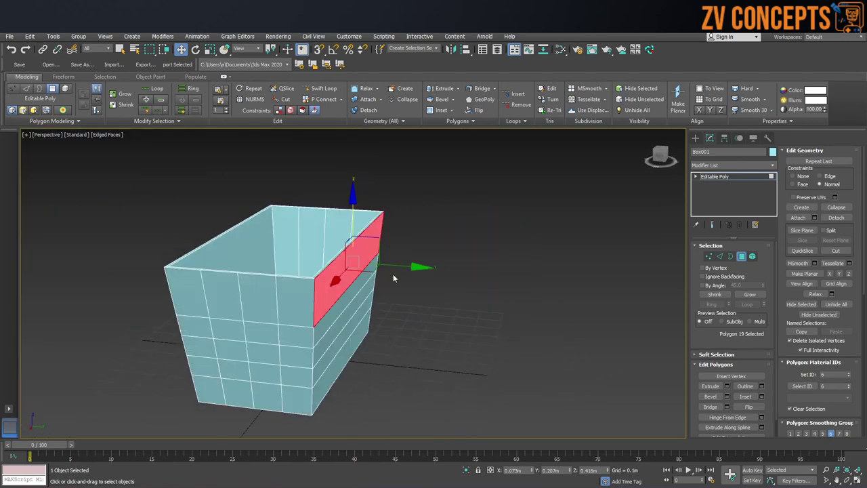
key("z")
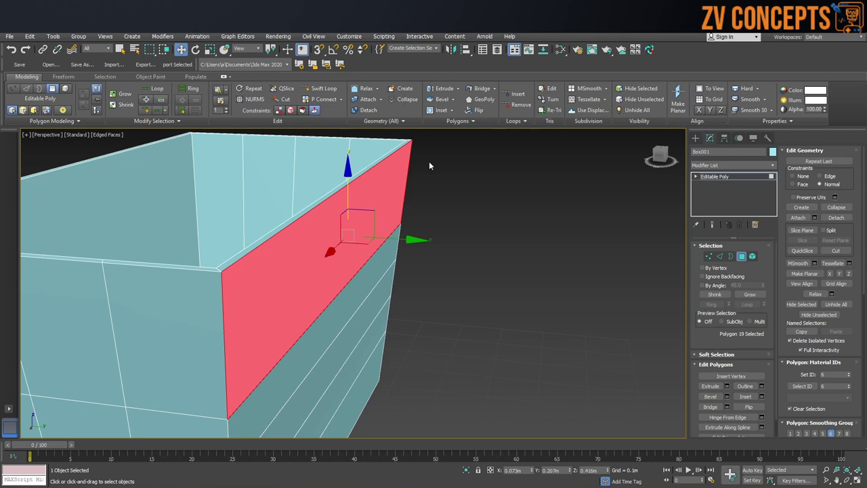
scroll(819, 276, "down", 2)
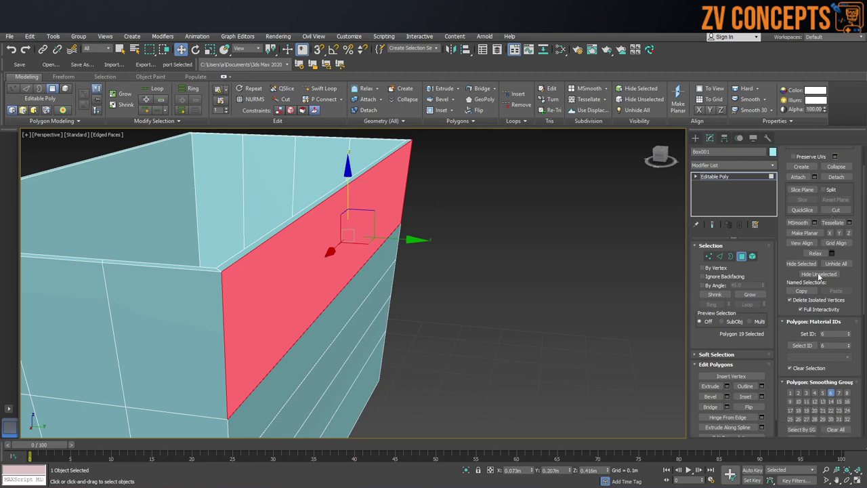
left_click(748, 406)
left_click(435, 276)
middle_click_drag(320, 278, 316, 277, "alt")
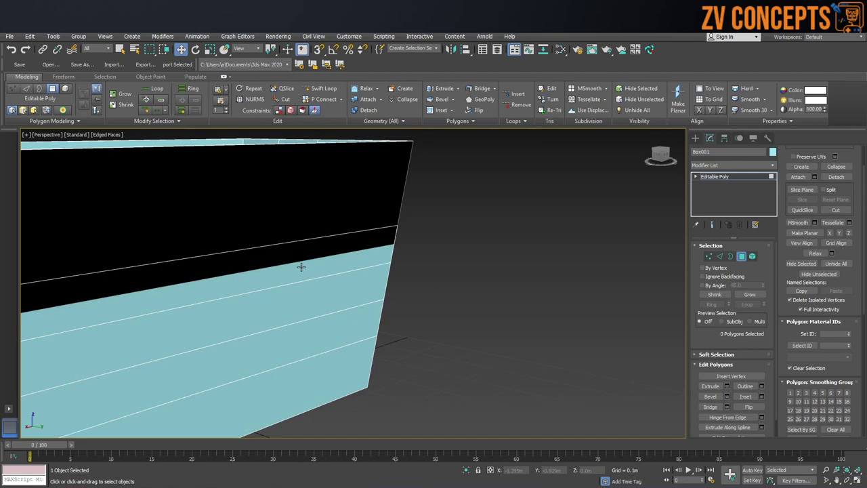
left_click(300, 266)
mouse_move(329, 267)
middle_mouse_down("alt")
mouse_move(296, 216)
mouse_move(305, 289)
middle_mouse_up("alt")
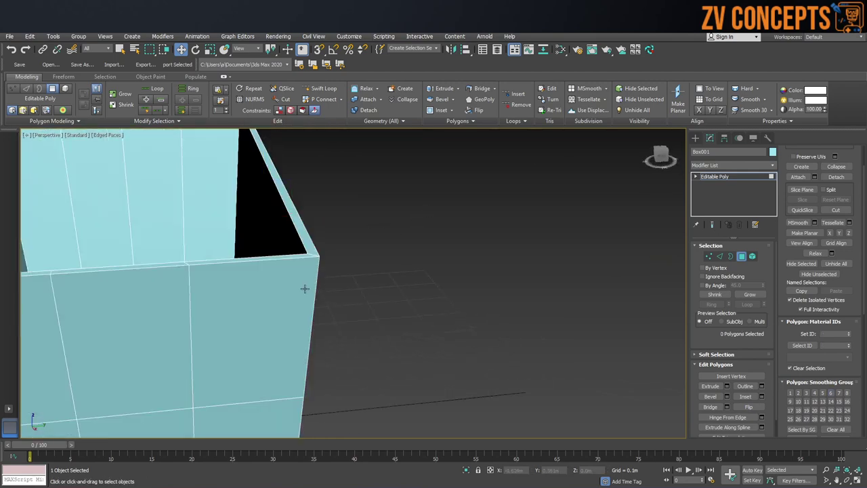
scroll(305, 289, "down", 10)
middle_click_drag(373, 264, 378, 261, "alt")
left_click_drag(377, 261, 204, 156)
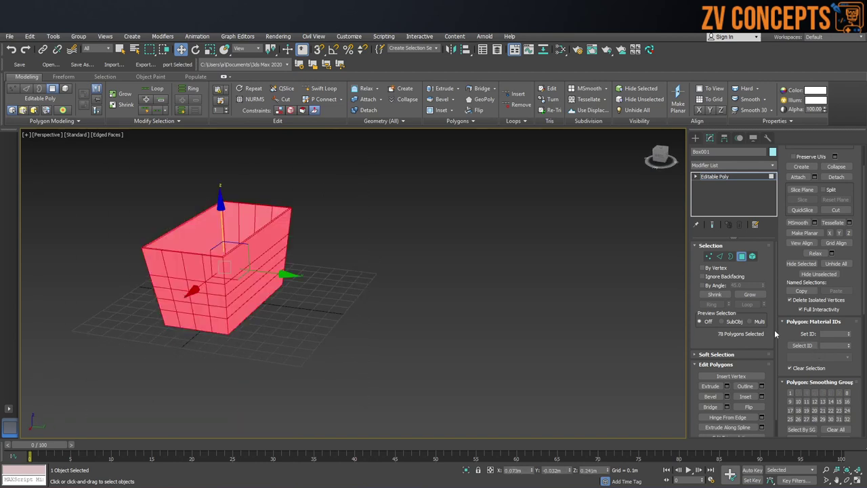
left_click(748, 406)
left_click(347, 317)
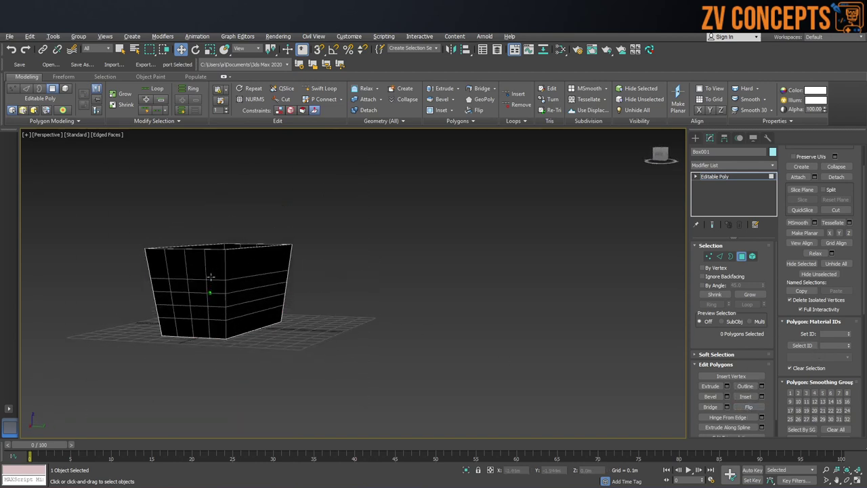
middle_click_drag(211, 276, 228, 277, "alt")
scroll(228, 276, "up", 5)
scroll(267, 310, "up", 1)
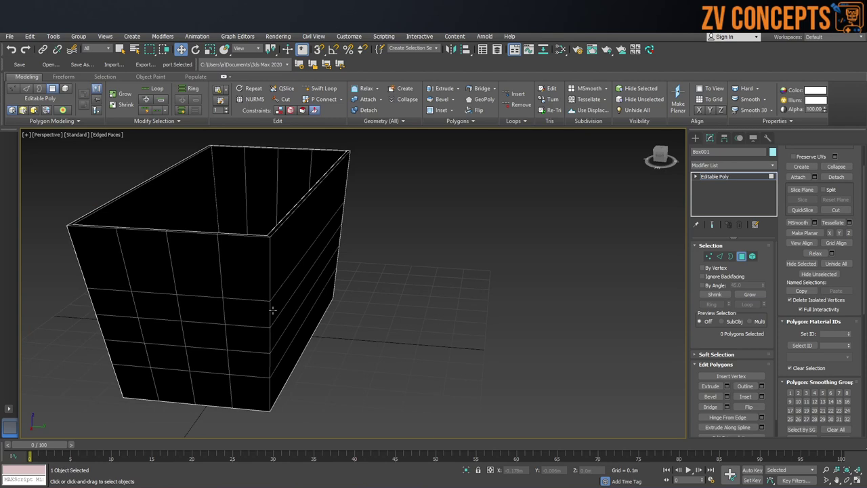
scroll(368, 279, "down", 3)
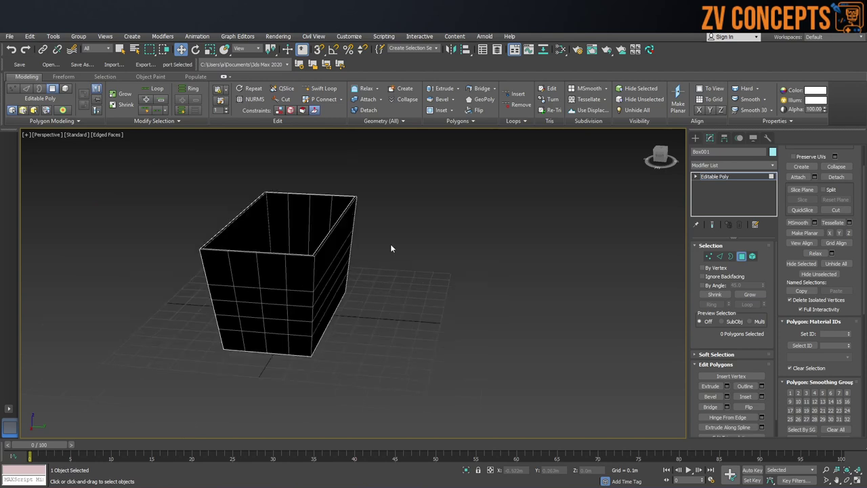
key("ctrl+a")
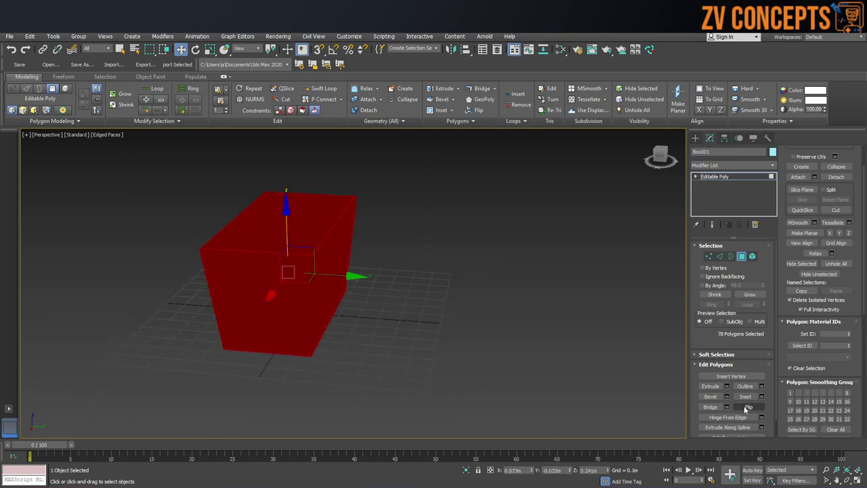
left_click(743, 406)
left_click(421, 262)
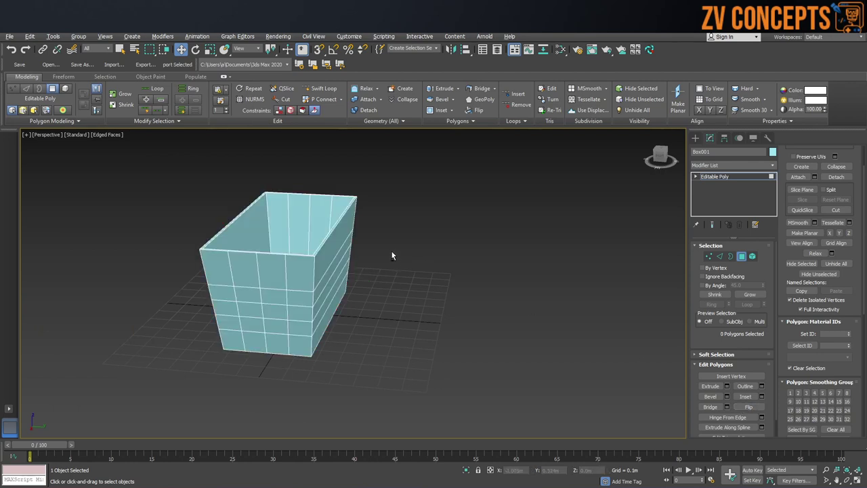
middle_click_drag(393, 253, 415, 188, "alt")
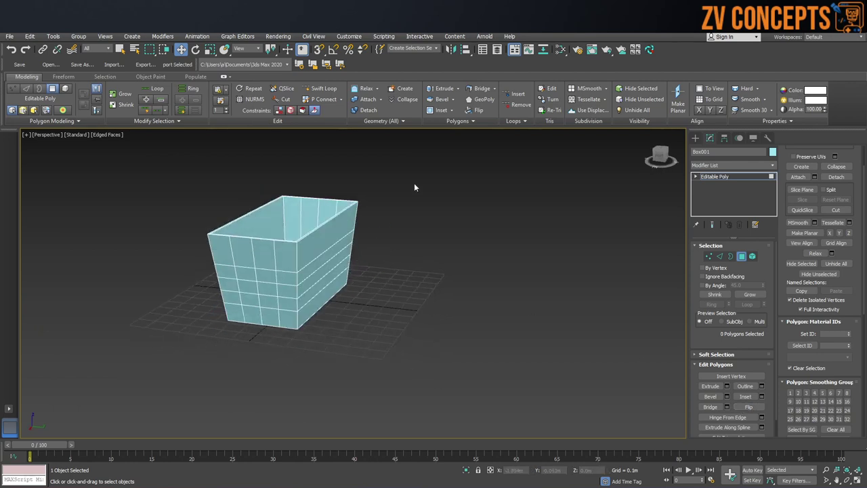
left_click(319, 250)
scroll(376, 269, "up", 1)
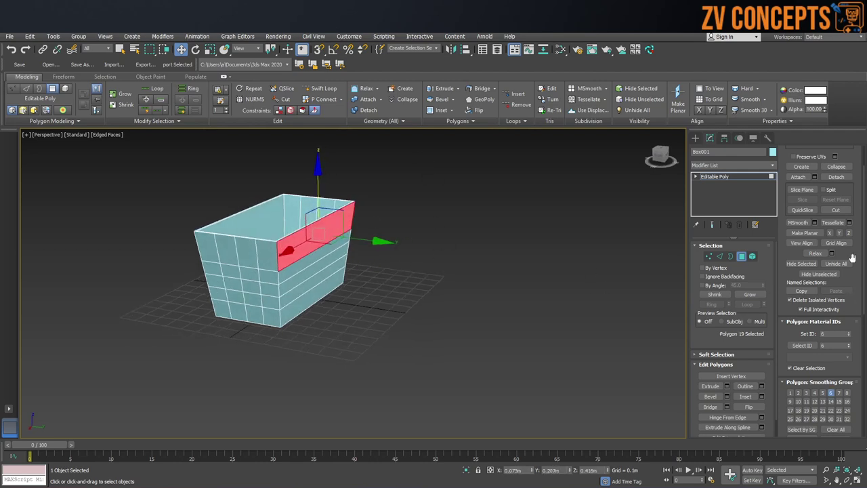
Set Edit Geometry constraints to None and reframe the view on Box001.
scroll(853, 258, "up", 3)
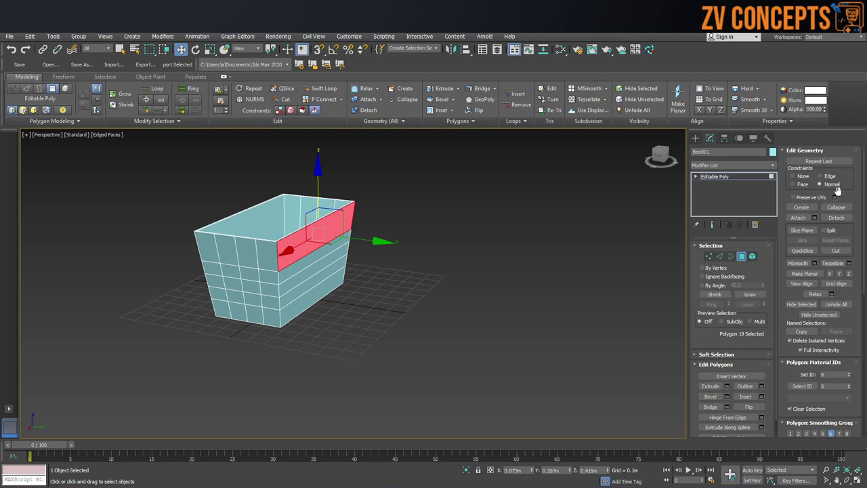
left_click(802, 178)
mouse_move(219, 257)
middle_mouse_down("alt")
mouse_move(254, 263)
mouse_move(230, 265)
middle_mouse_up("alt")
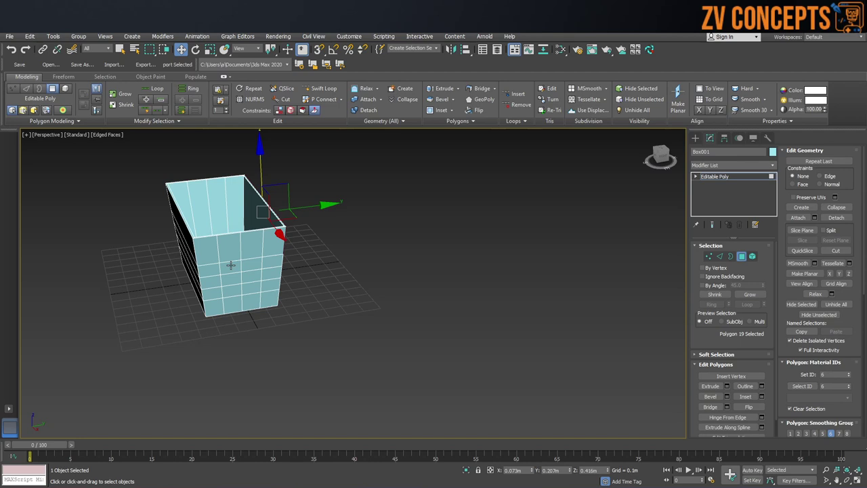
mouse_move(276, 317)
middle_mouse_down("alt")
mouse_move(230, 315)
mouse_move(261, 338)
middle_mouse_up("alt")
key("z")
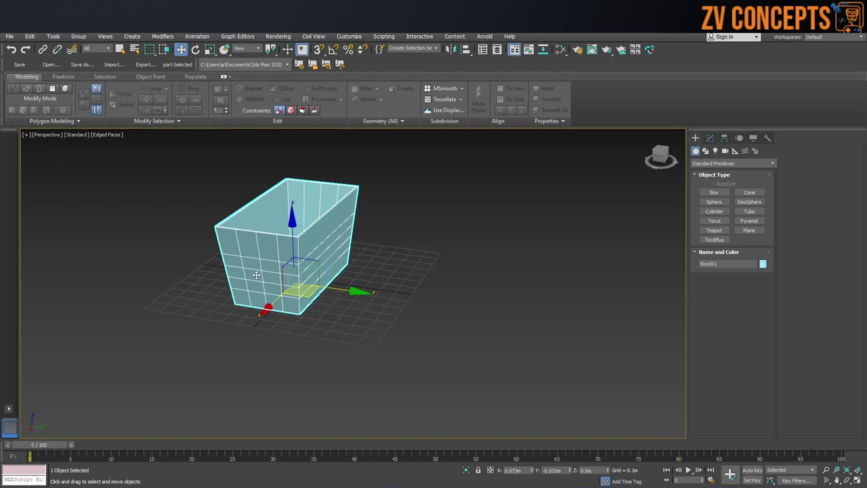
Create a torus ring with a thin tube beside the box.
left_click(715, 221)
middle_click_drag(434, 305, 434, 265)
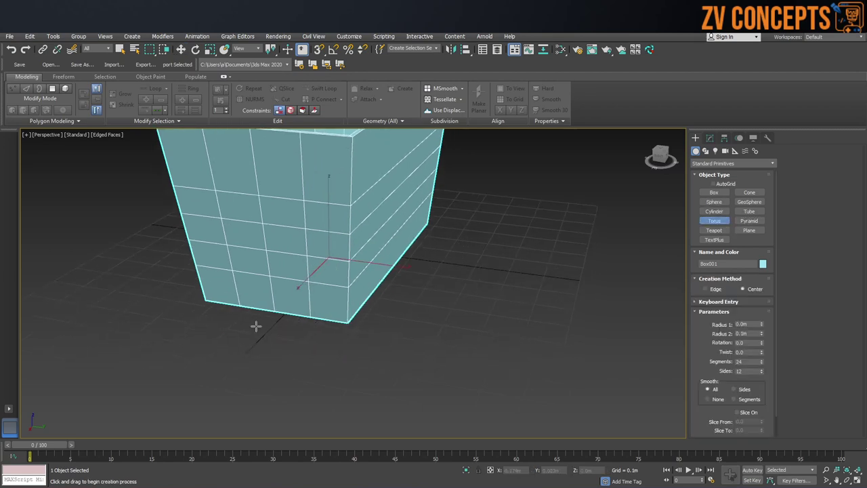
left_click_drag(220, 344, 267, 346)
left_click(240, 348)
Rotate the torus 90° to stand upright and move it onto the box's side face.
key("e")
middle_click_drag(244, 346, 248, 337, "alt")
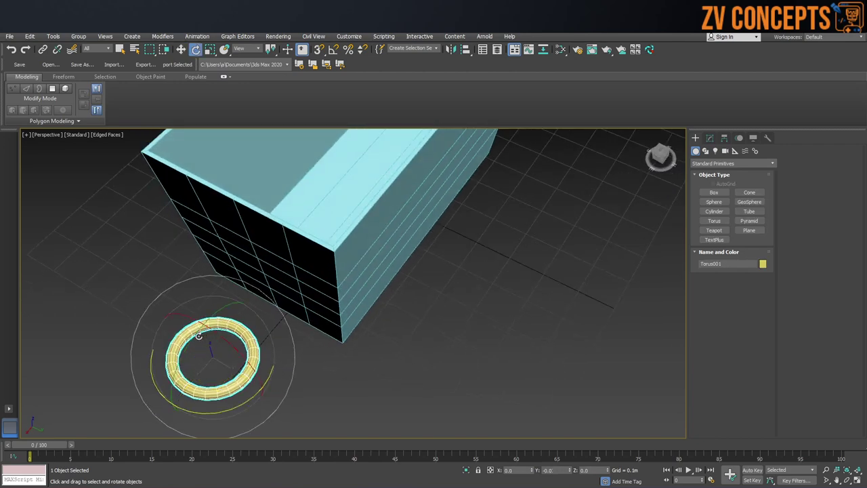
left_click_drag(248, 337, 234, 369)
key("w")
middle_click_drag(224, 325, 212, 306, "alt")
left_click_drag(212, 306, 189, 254)
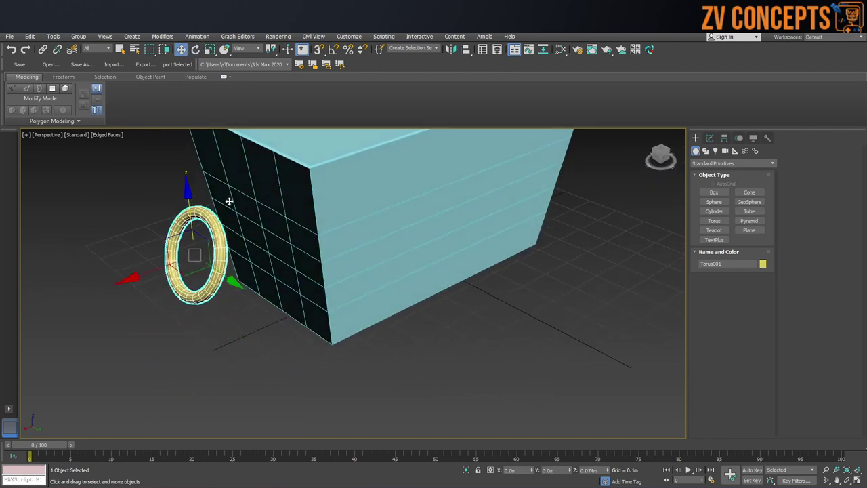
mouse_move(188, 253)
middle_mouse_down("alt")
mouse_move(223, 269)
mouse_move(327, 245)
mouse_move(342, 282)
middle_mouse_up("alt")
Slide the torus slightly right along the box face, then select the box.
key("ctrl+d")
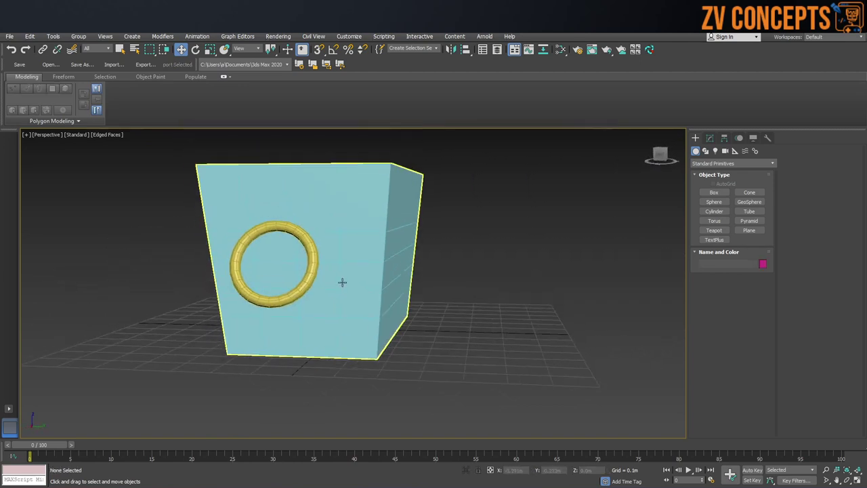
left_click(315, 256)
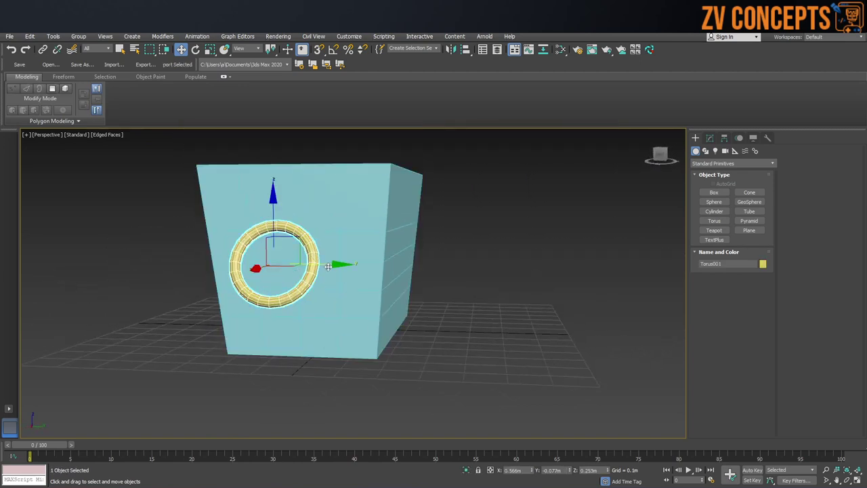
left_click_drag(327, 264, 336, 264)
left_click(492, 263)
middle_click_drag(492, 264, 310, 229, "alt")
left_click(263, 212)
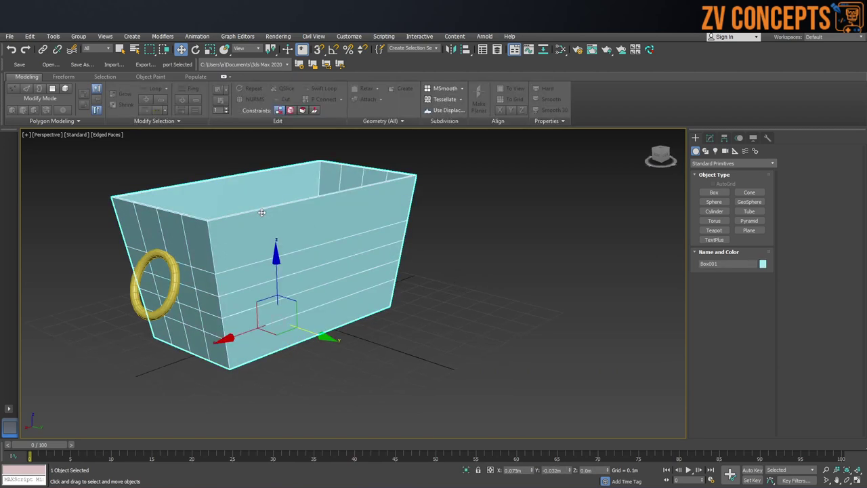
Try moving the torus and box together, undo it, and reselect just the torus.
left_click(173, 291)
left_click(231, 271, "ctrl")
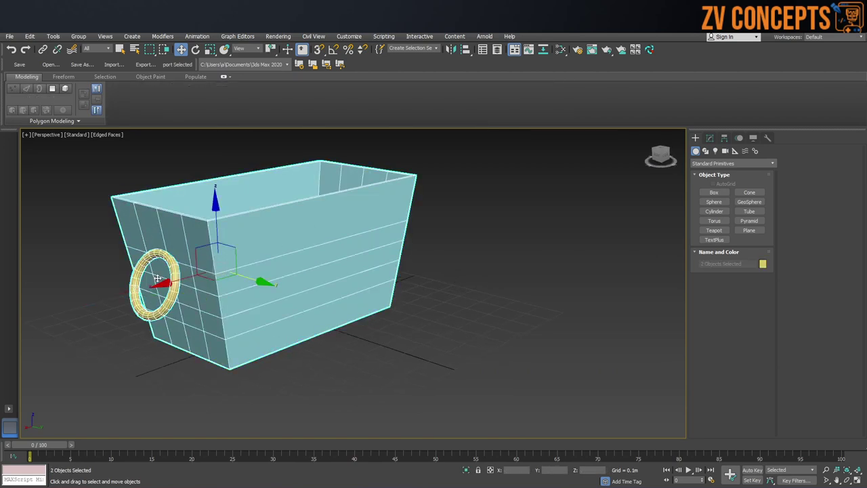
left_click_drag(216, 278, 224, 278)
key("ctrl+z")
middle_click_drag(475, 276, 571, 241, "alt")
left_click(571, 242)
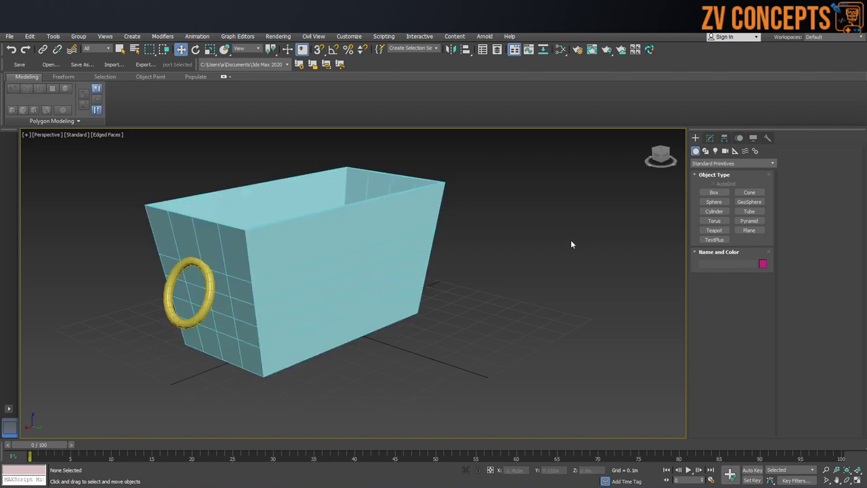
left_click(212, 292)
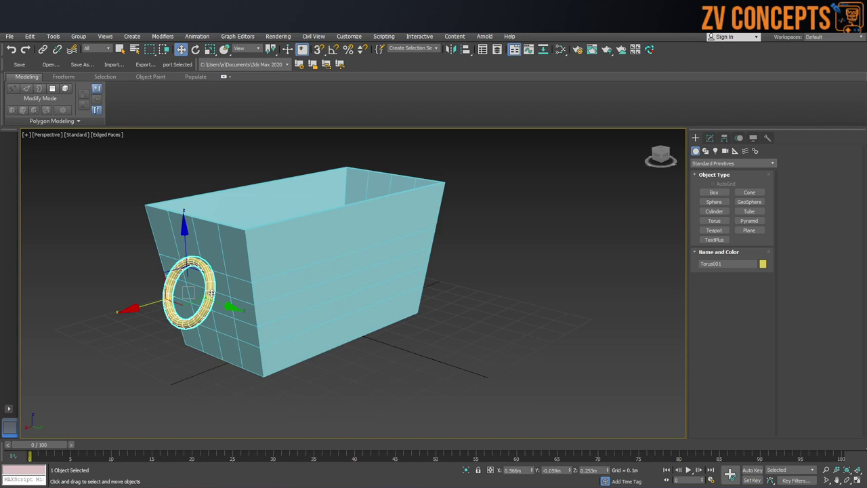
left_click(523, 237)
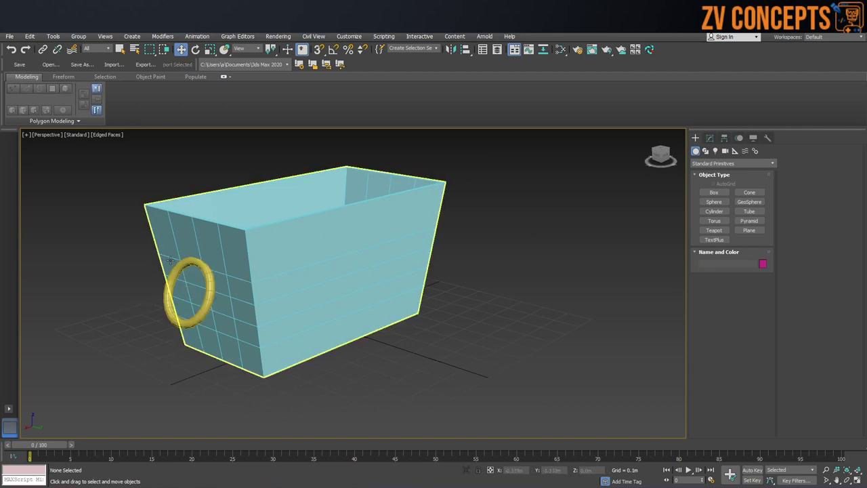
left_click(204, 272)
Shrink the torus to Radius 1 0.053m and Radius 2 0.009m.
left_click(709, 138)
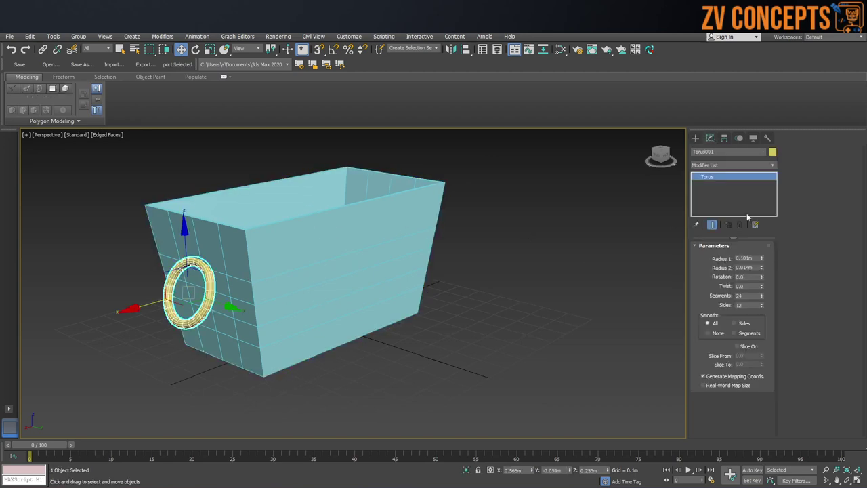
left_click_drag(765, 259, 766, 279)
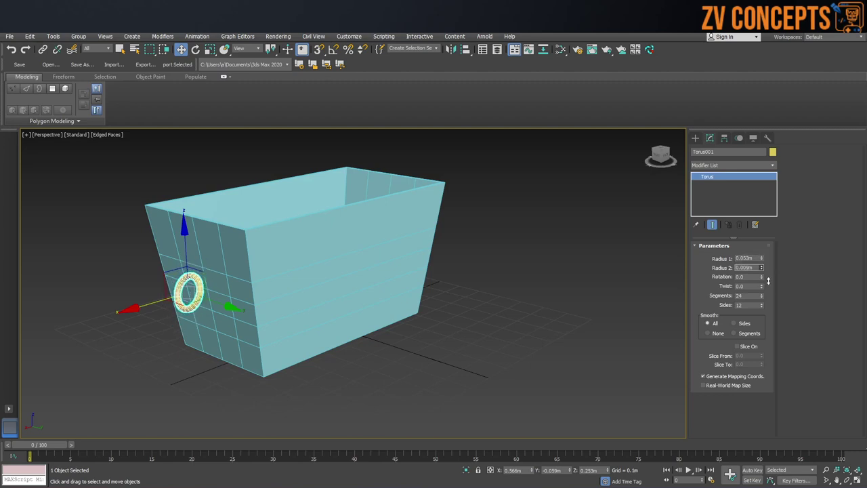
scroll(425, 261, "up", 2)
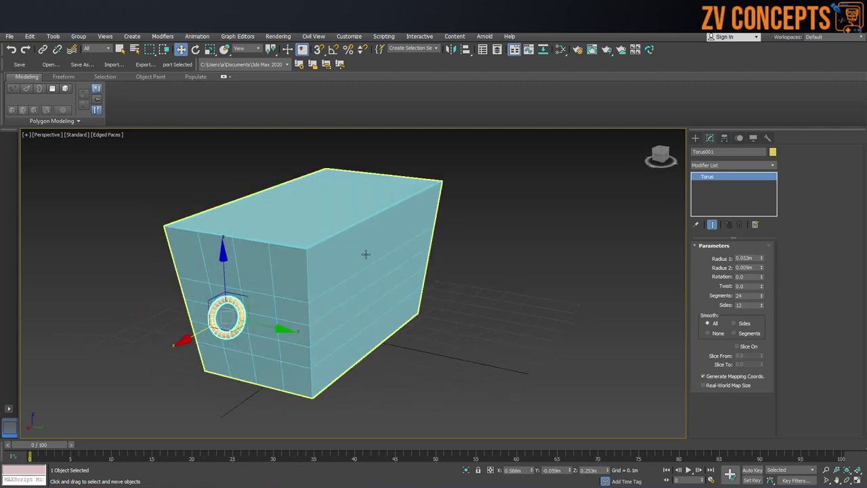
scroll(387, 248, "up", 2)
scroll(210, 321, "up", 2)
Push the smaller torus against the box's left face and deselect it.
middle_click_drag(210, 322, 177, 330, "alt")
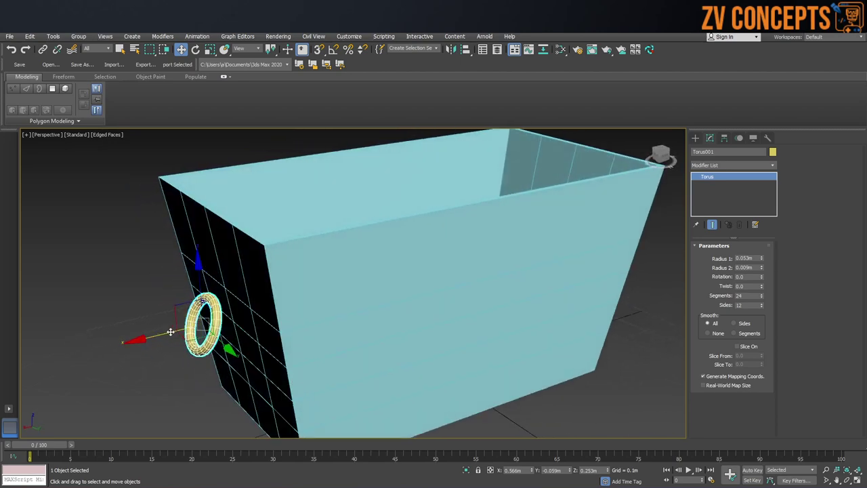
left_click_drag(178, 330, 183, 332)
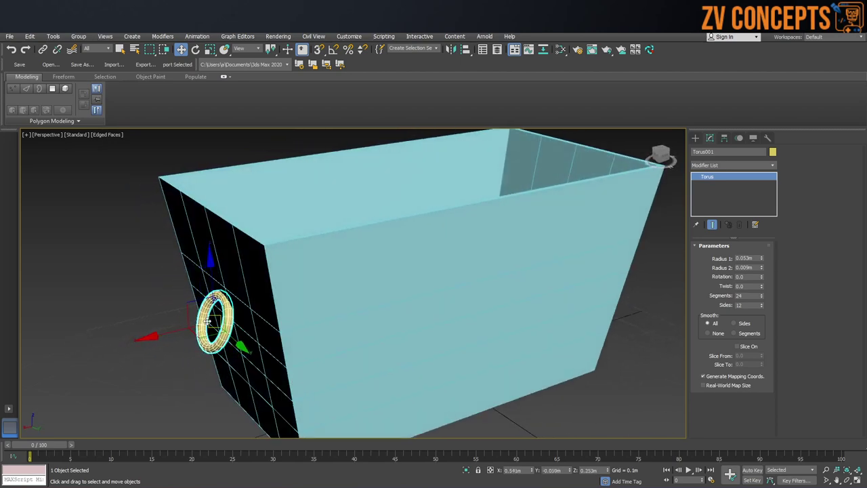
middle_click_drag(271, 264, 285, 259, "alt")
left_click(563, 213)
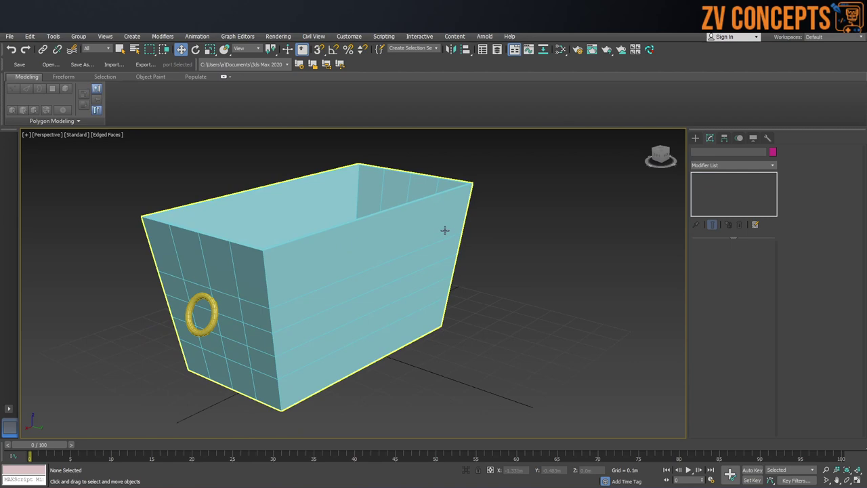
middle_click_drag(447, 230, 434, 207, "alt")
Attach the torus to Box001 using Edit Geometry's Attach.
left_click(434, 208)
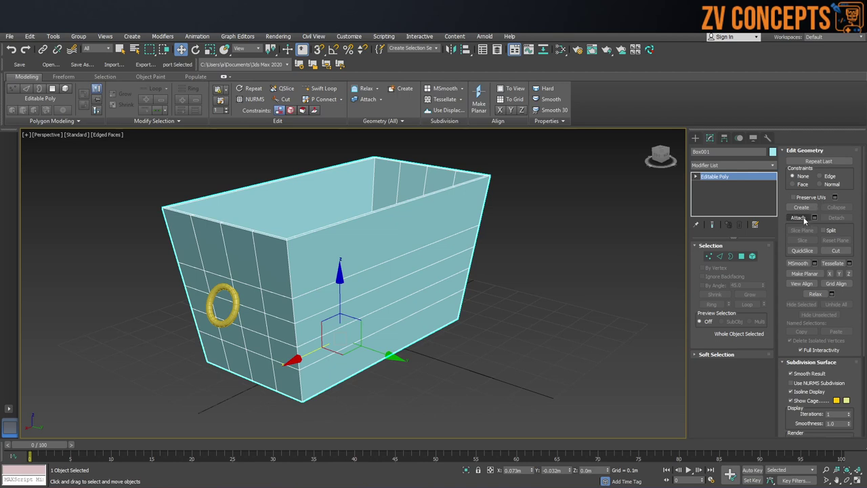
left_click(800, 218)
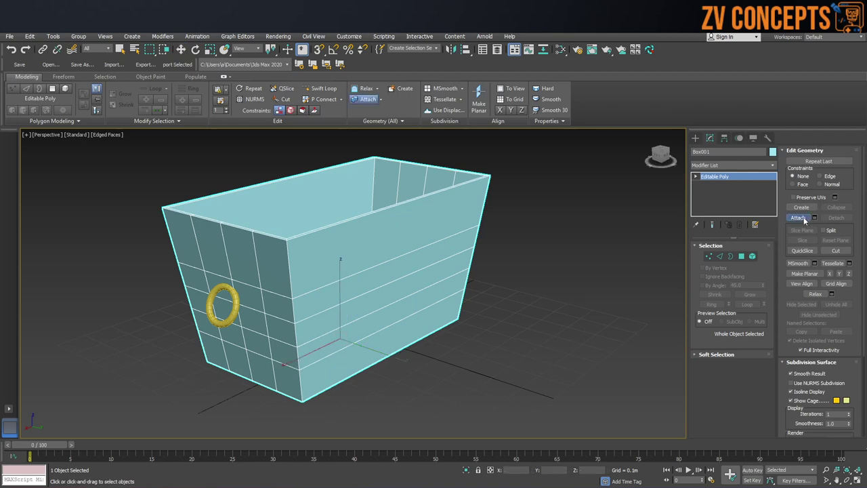
left_click(215, 328)
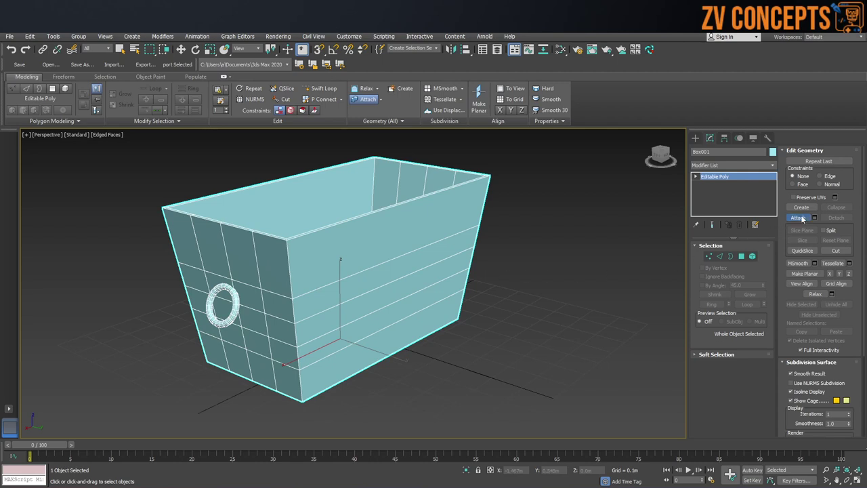
key("w")
Reselect the merged box and turn the view so the ring side faces the viewer.
left_click(493, 335)
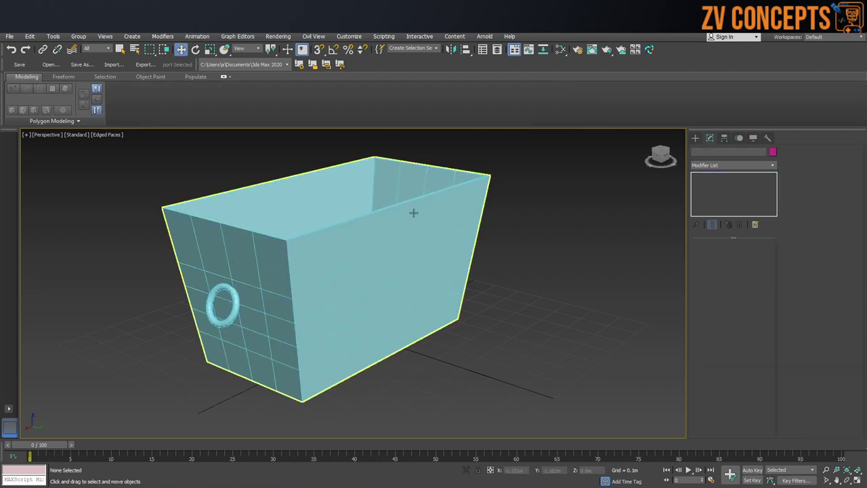
left_click(305, 261)
scroll(203, 369, "up", 2)
scroll(195, 375, "down", 2)
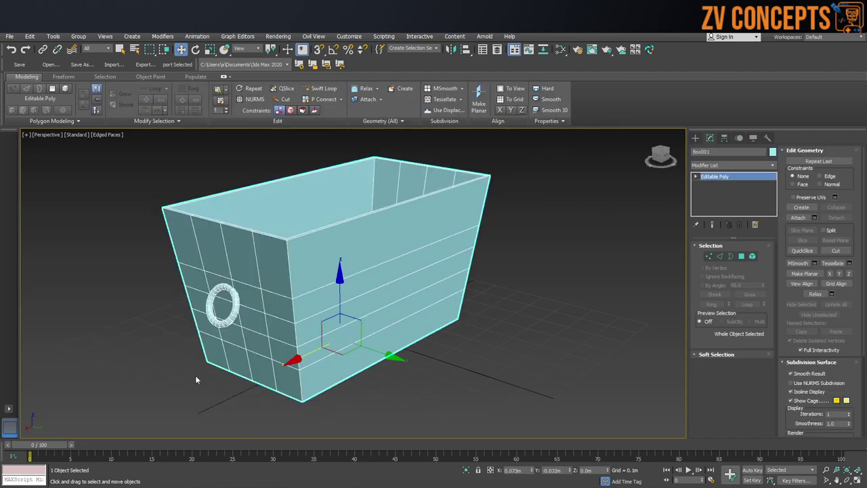
mouse_move(207, 368)
middle_mouse_down("alt")
mouse_move(380, 309)
mouse_move(270, 332)
middle_mouse_up("alt")
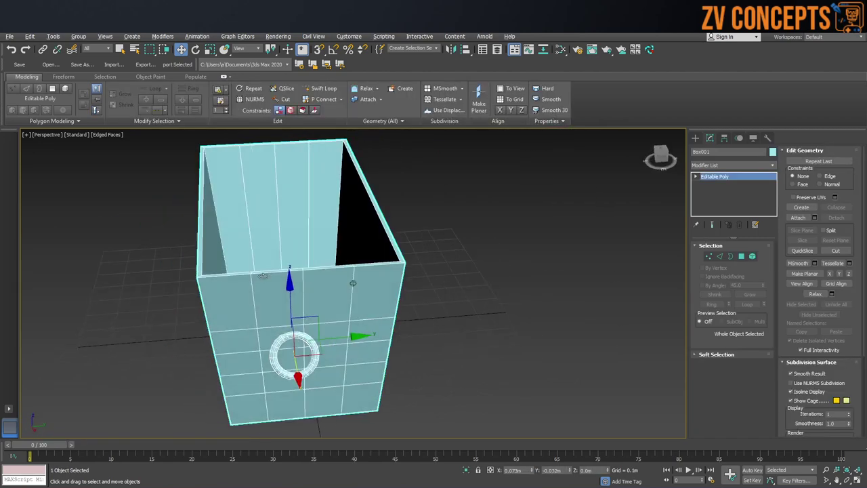
scroll(264, 342, "up", 5)
scroll(354, 313, "down", 3)
scroll(412, 294, "down", 1)
Select the ring as an element and slide it along the box face.
left_click(752, 256)
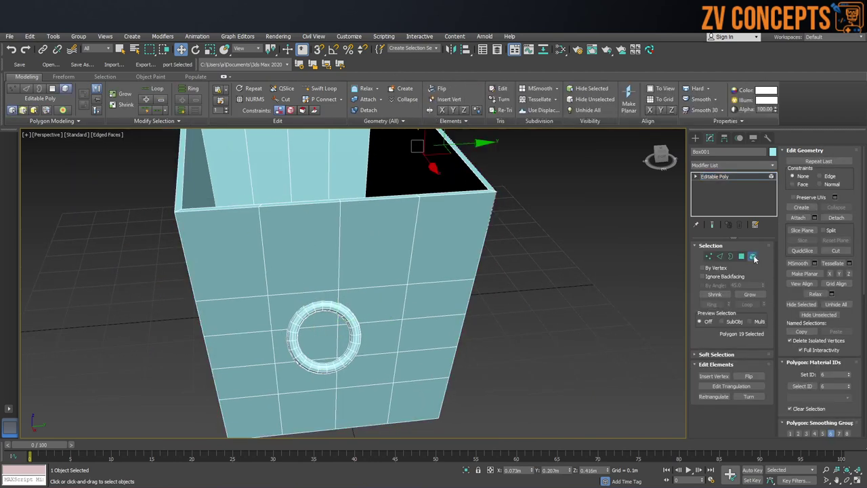
left_click(355, 334)
left_click_drag(367, 332, 382, 334)
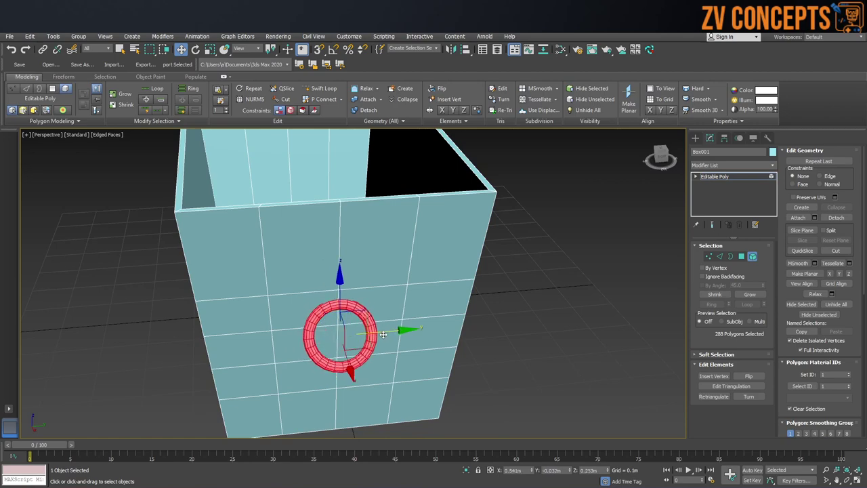
middle_click_drag(383, 334, 380, 279, "alt")
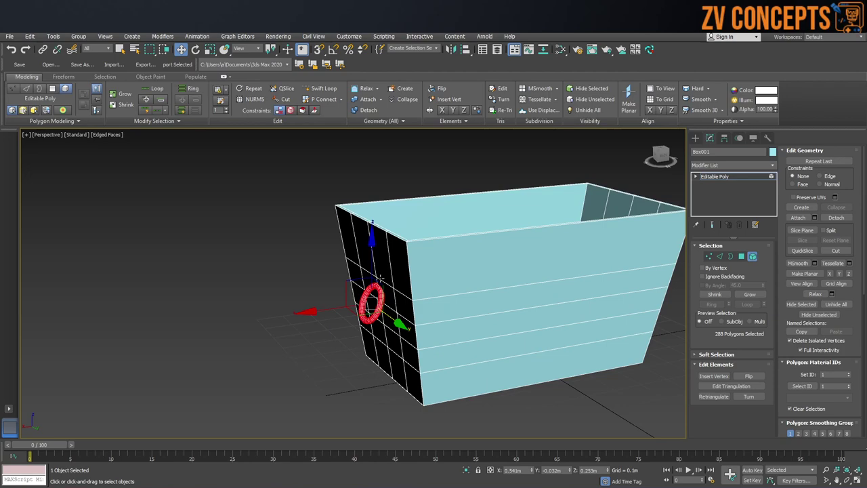
middle_click_drag(380, 278, 442, 285, "alt")
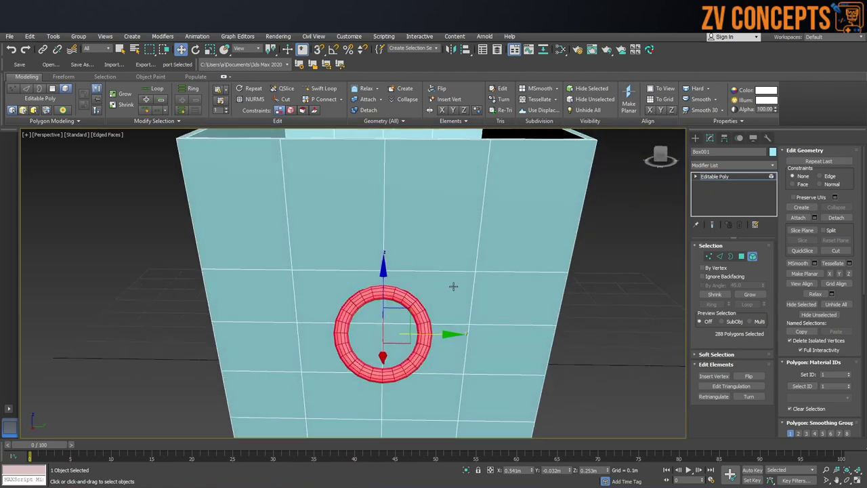
scroll(454, 286, "down", 3)
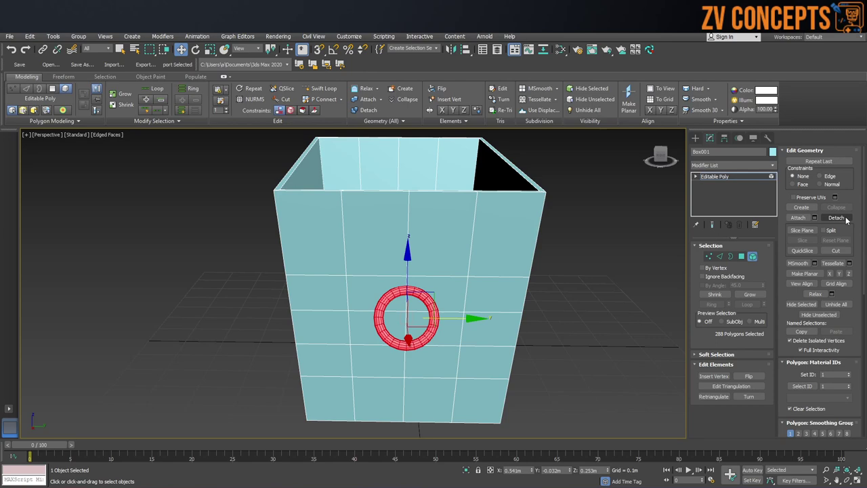
Detach the ring as Object001, leave Element mode and reselect the box.
left_click(836, 217)
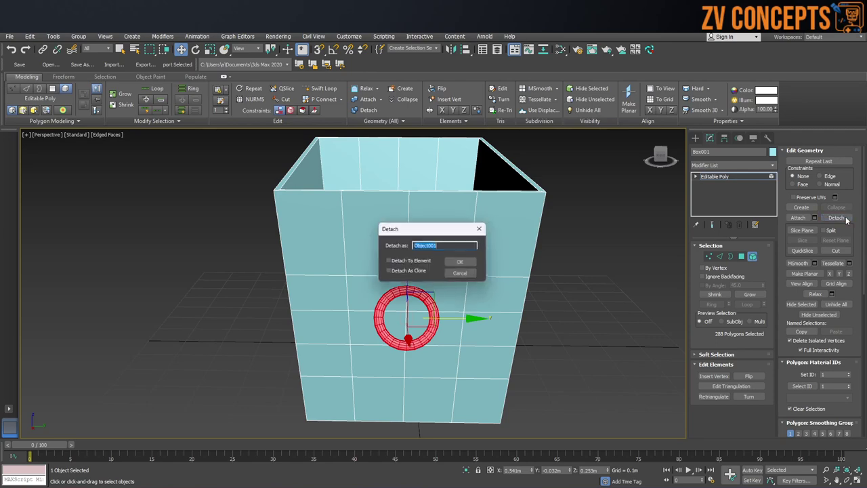
left_click(462, 263)
left_click(695, 137)
left_click(617, 260)
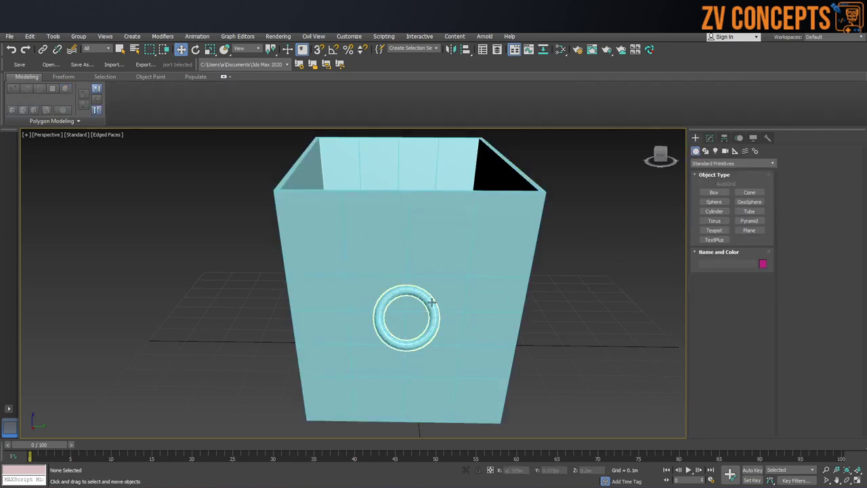
left_click(432, 302)
mouse_move(432, 302)
middle_mouse_down("alt")
mouse_move(480, 342)
mouse_move(600, 232)
middle_mouse_up("alt")
Detach the top strip of the box's long side as a separate object.
left_click(600, 233)
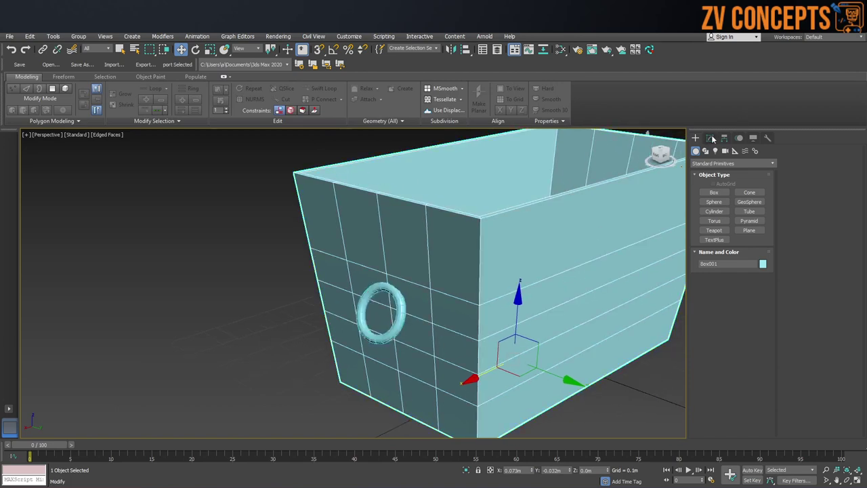
left_click(711, 138)
left_click(742, 256)
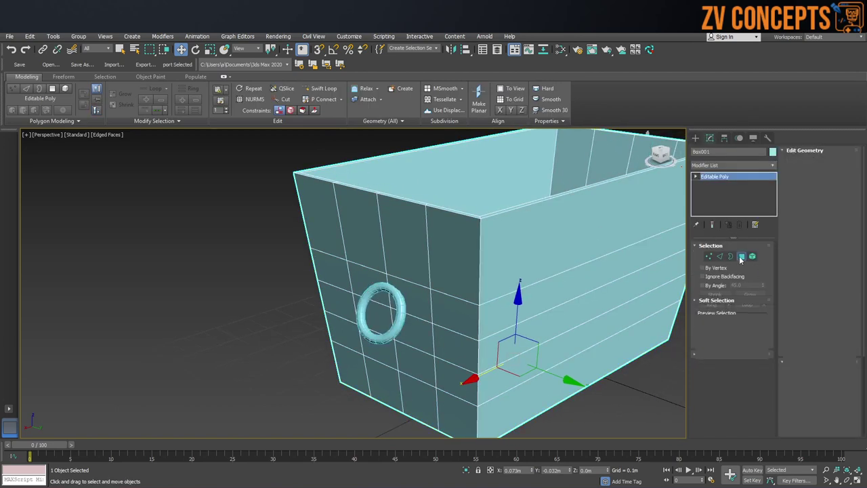
left_click(573, 233)
middle_click_drag(573, 233, 483, 254, "alt")
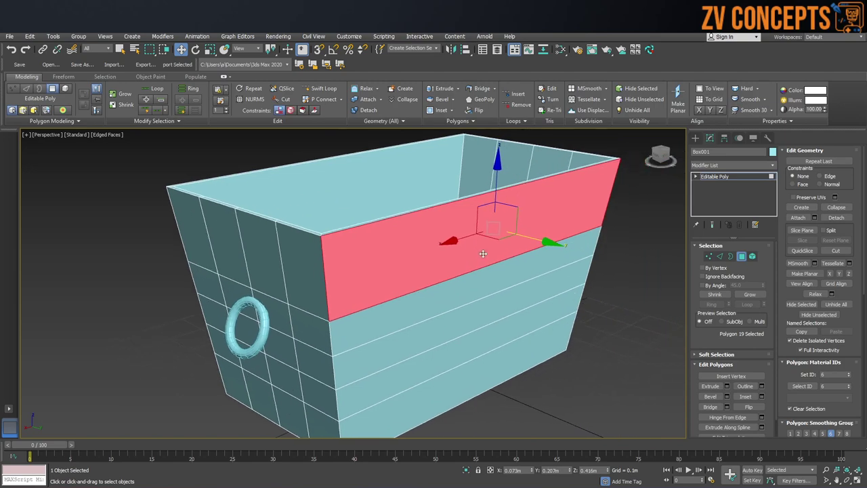
left_click(836, 218)
left_click(462, 271)
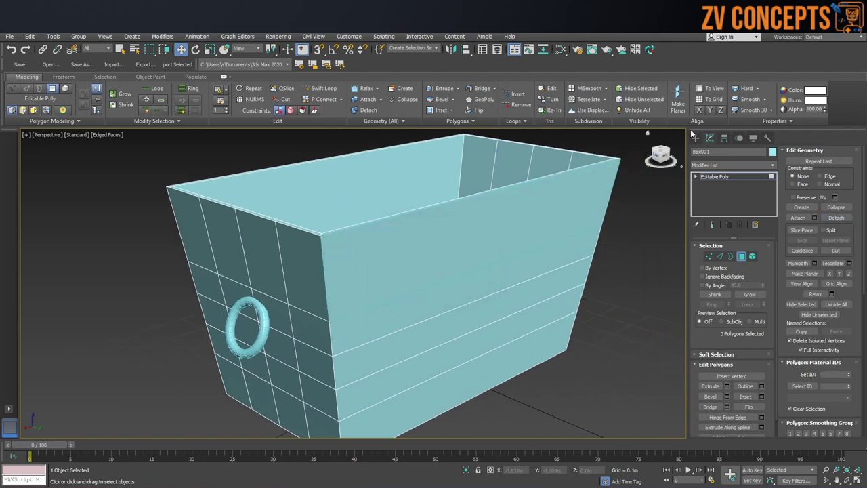
left_click(695, 138)
Move the detached strip Object002 away to the right of the box.
left_click(507, 218)
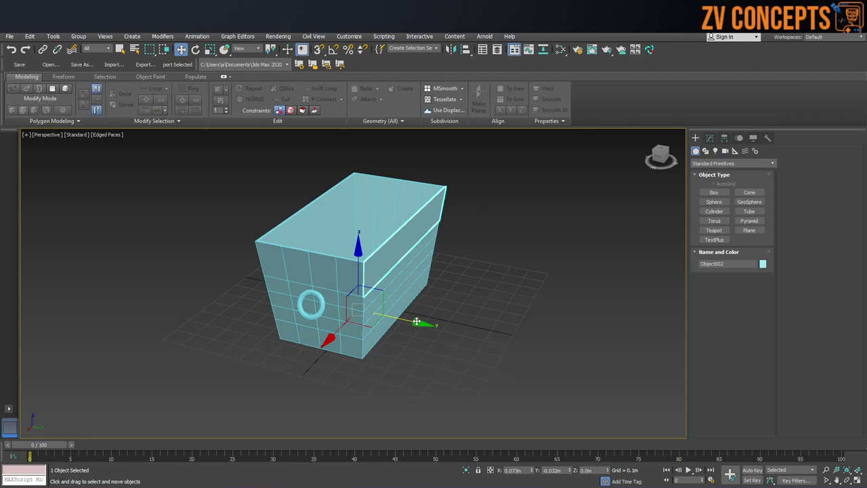
left_click_drag(397, 277, 557, 336)
middle_click_drag(557, 337, 628, 275, "alt")
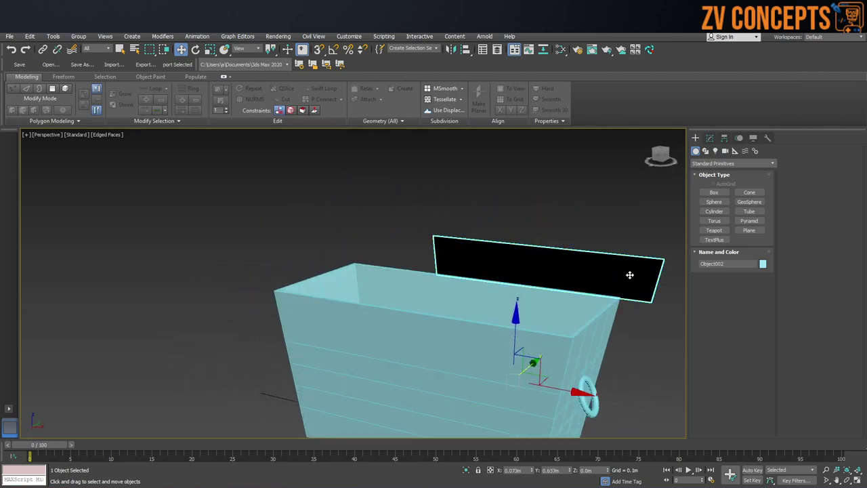
scroll(629, 275, "down", 5)
middle_click_drag(629, 275, 539, 318, "alt")
scroll(539, 317, "up", 5)
Detach the strip below the opening as a clone named Object003.
left_click(539, 318)
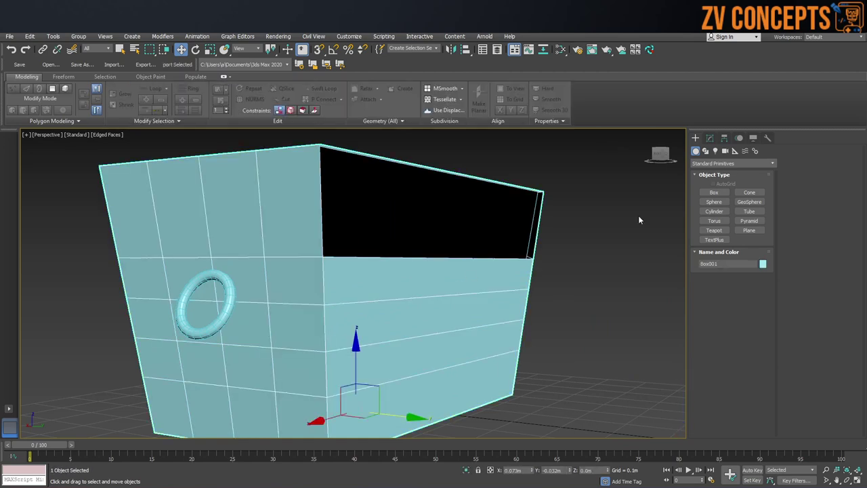
left_click(710, 138)
left_click(741, 256)
left_click(399, 288)
middle_click_drag(399, 289, 499, 285, "alt")
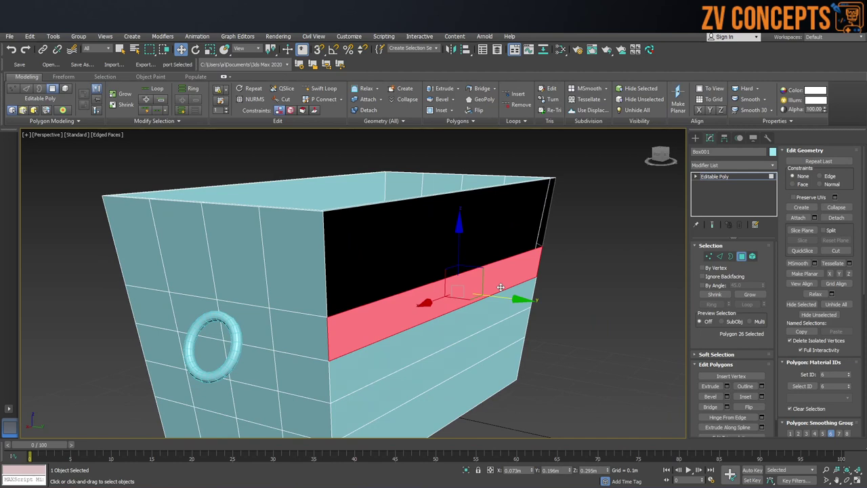
left_click(835, 218)
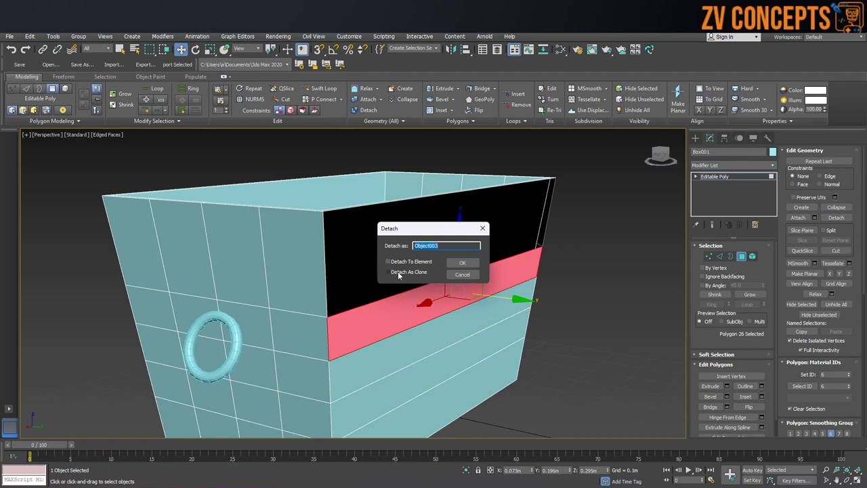
left_click(399, 274)
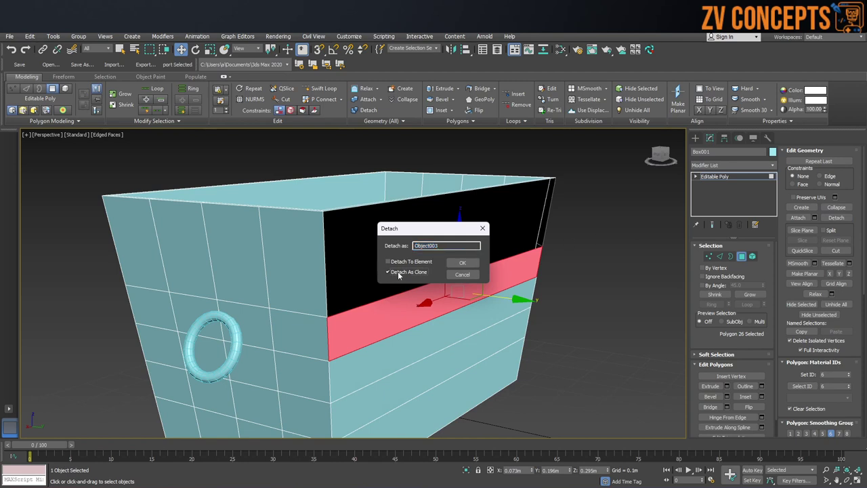
left_click(461, 268)
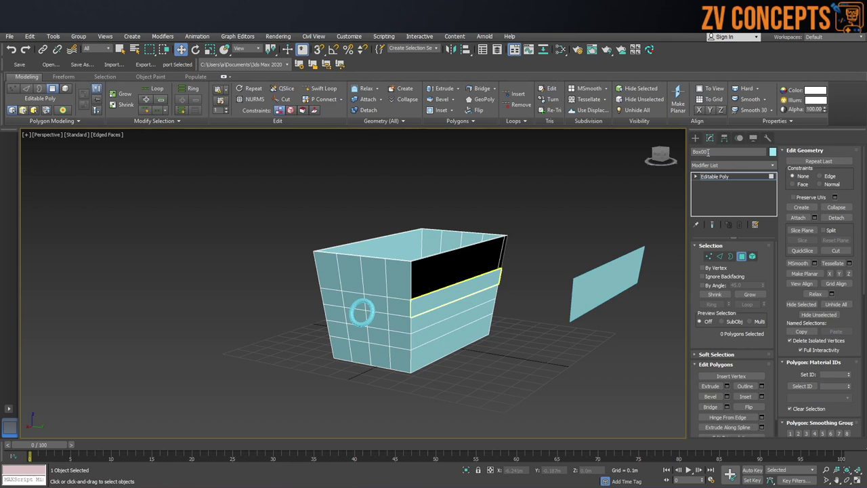
left_click(695, 138)
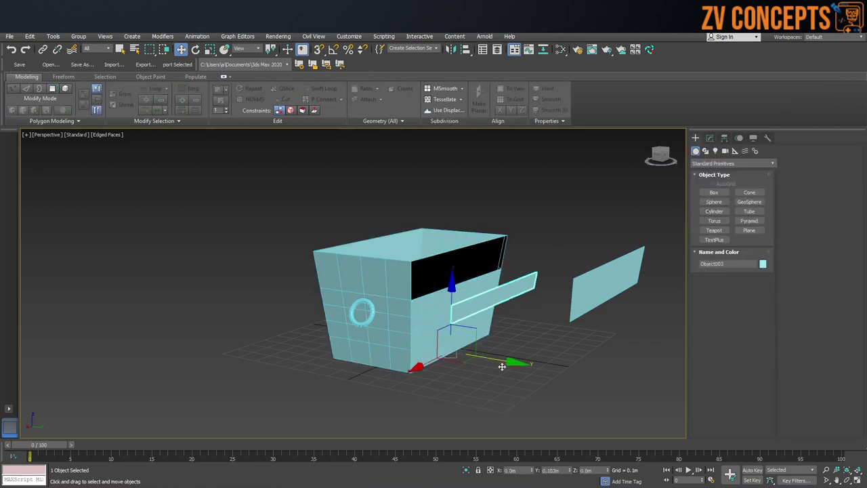
Move Object003 beside the other panel, then reselect Box001.
left_click_drag(467, 352, 612, 402)
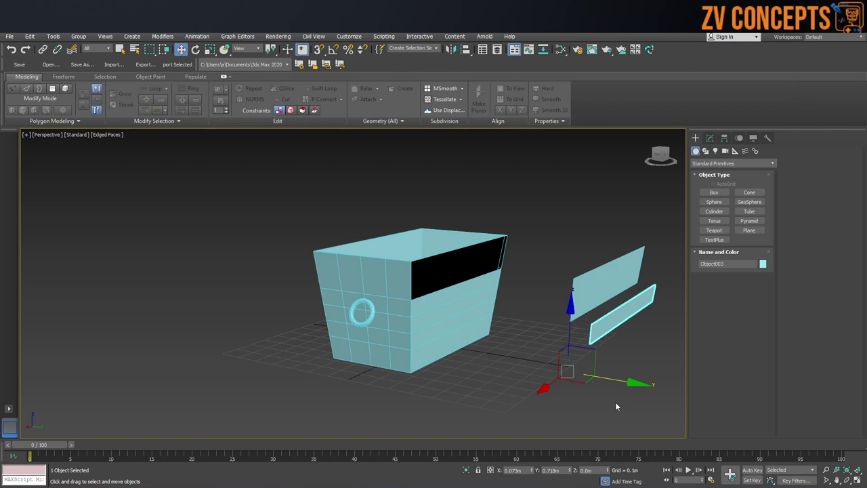
middle_click_drag(615, 406, 620, 354, "alt")
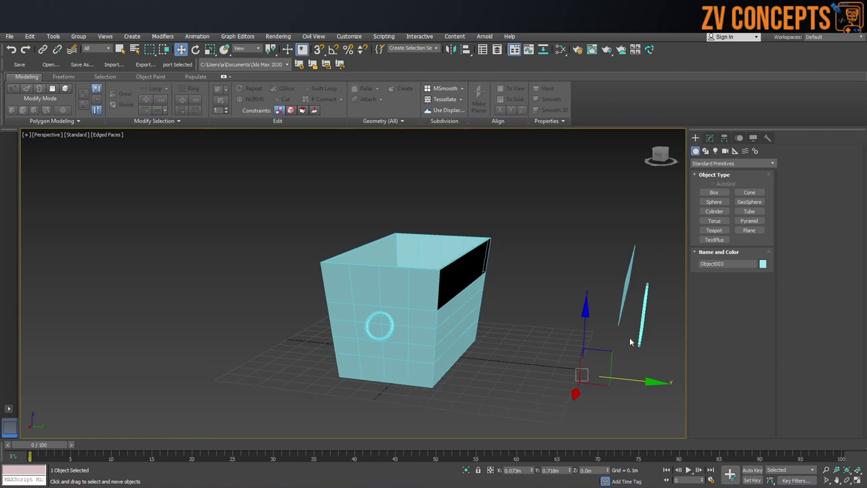
middle_click_drag(630, 344, 516, 329, "alt")
left_click(435, 335)
left_click(710, 138)
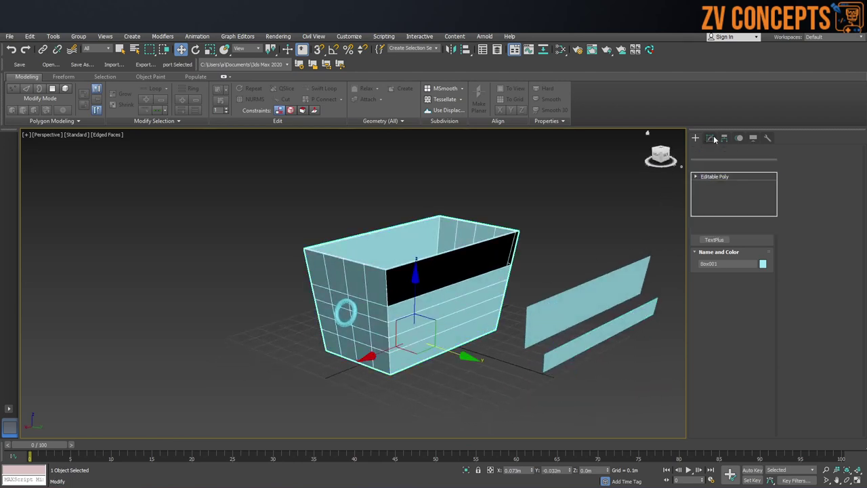
Select the two red side polygons and Shift-drag them outward as a cloned element.
left_click(741, 256)
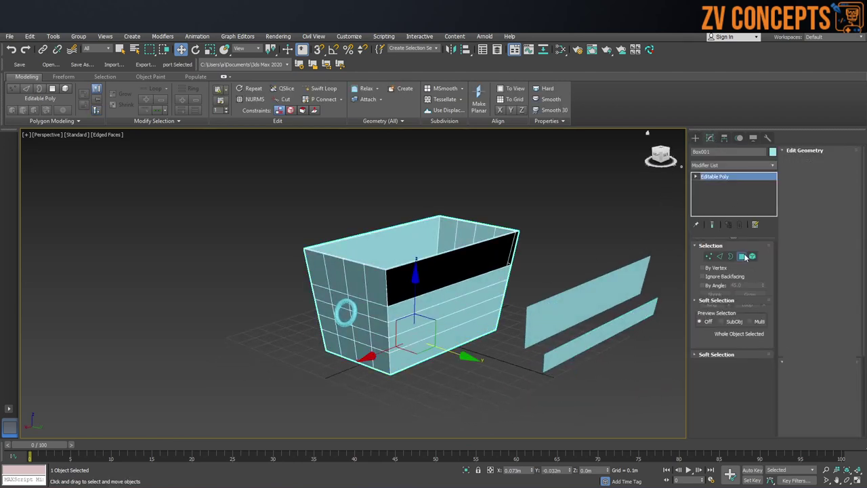
left_click(439, 311)
left_click(435, 324, "ctrl")
middle_click_drag(435, 325, 439, 333, "alt")
scroll(439, 333, "up", 4)
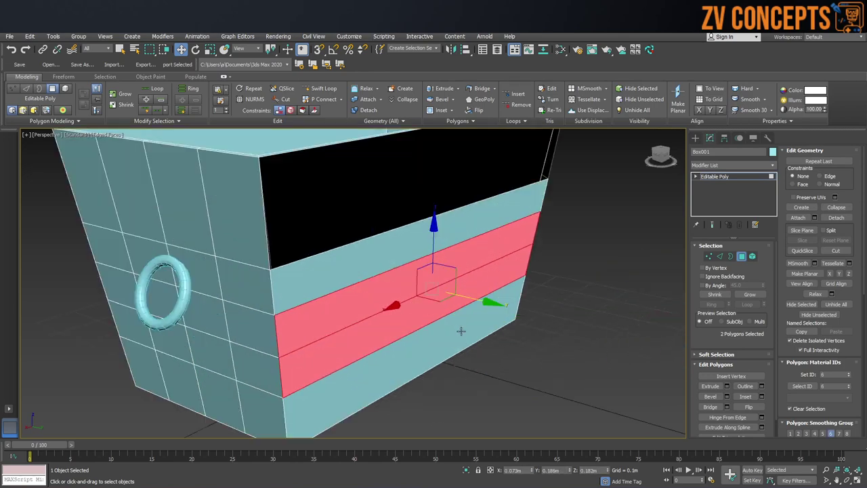
middle_click_drag(378, 271, 361, 314, "alt")
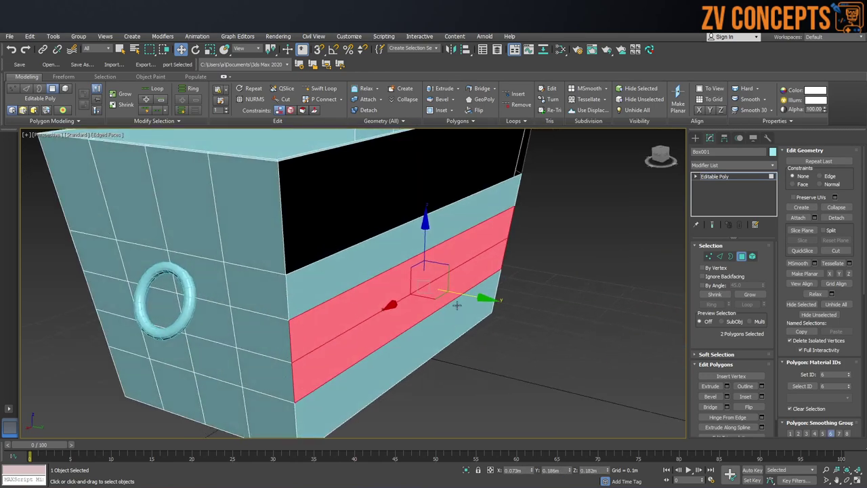
scroll(429, 274, "down", 2)
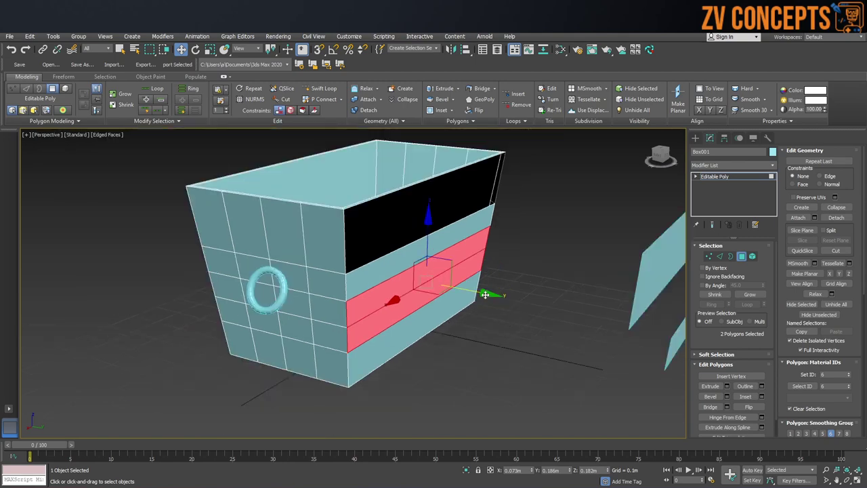
left_click_drag(485, 294, 607, 317, "shift")
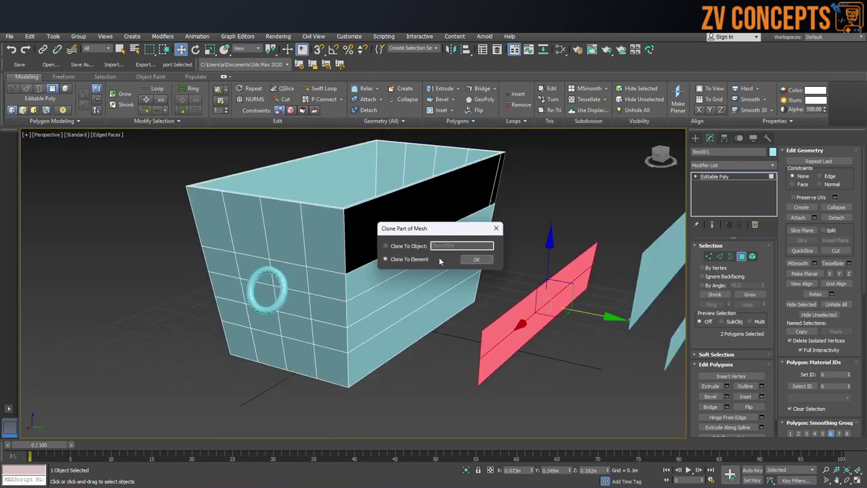
left_click(476, 260)
left_click(695, 138)
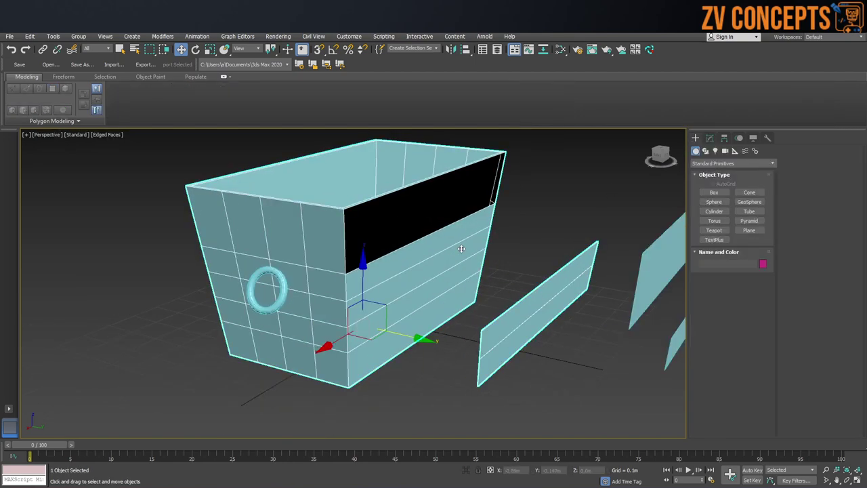
Select the cloned strip's two polygons and detach them as a separate plane.
middle_click_drag(461, 248, 607, 228, "alt")
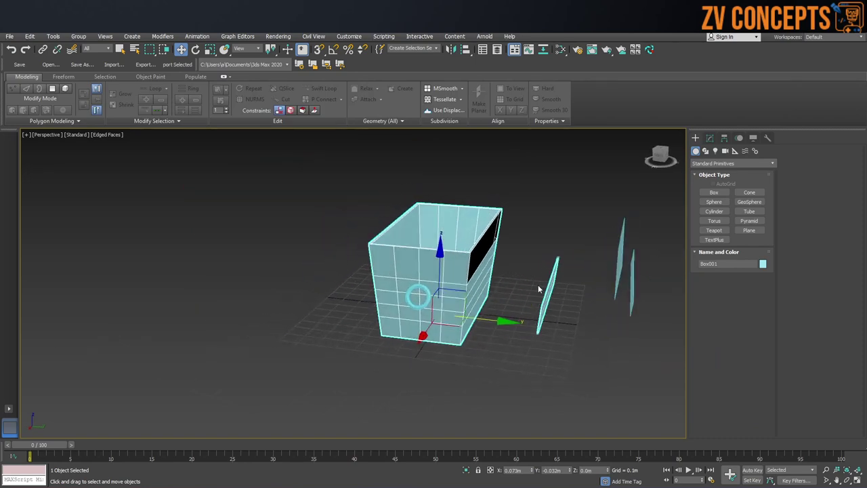
left_click_drag(608, 197, 512, 377)
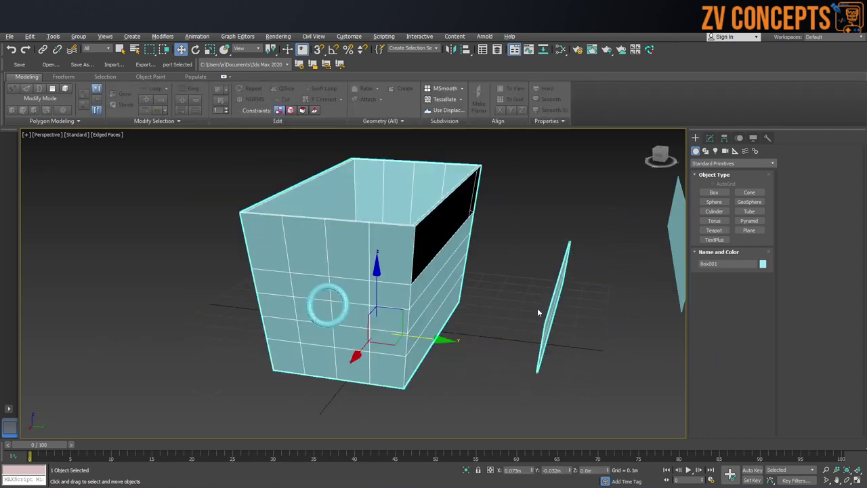
middle_click_drag(537, 308, 452, 281, "alt")
left_click(451, 273)
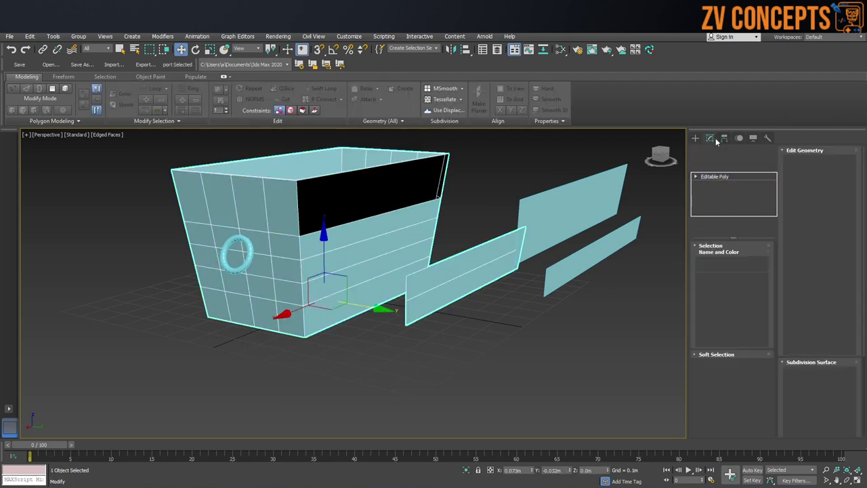
middle_click_drag(442, 273, 662, 252, "alt")
left_click(836, 218)
left_click(462, 263)
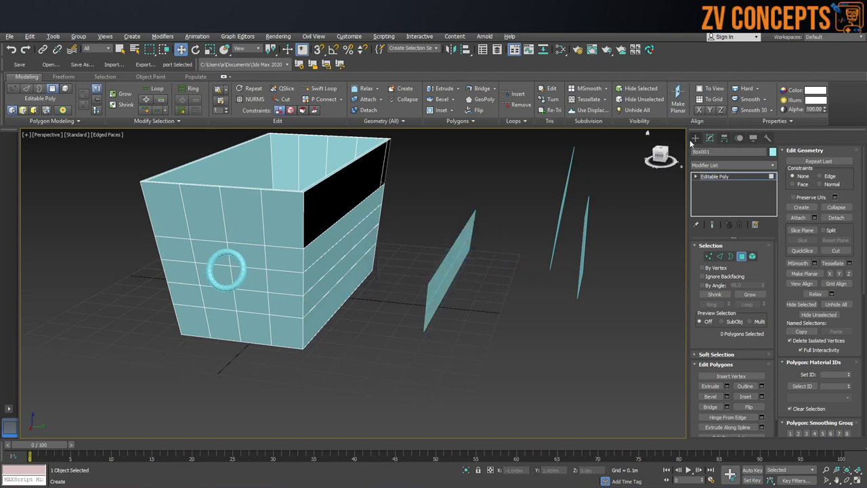
left_click(694, 138)
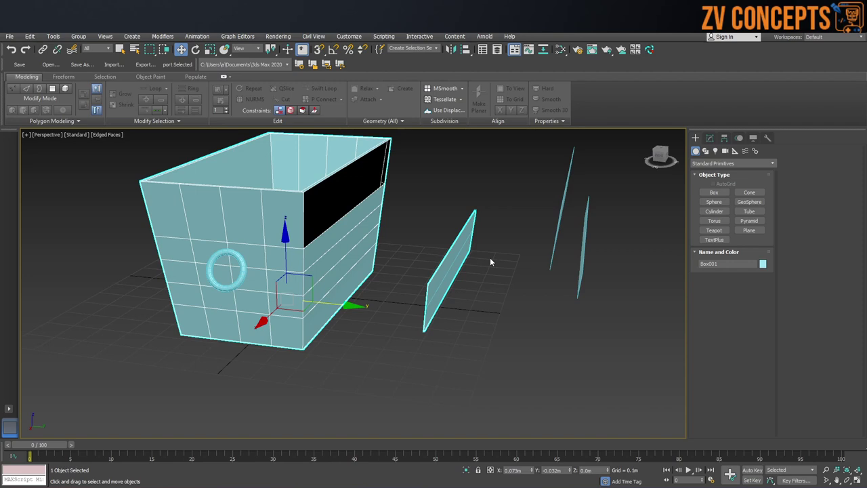
Reselect the box and orbit around to inspect the three plane pieces.
left_click(333, 276)
middle_click_drag(332, 241, 328, 255, "alt")
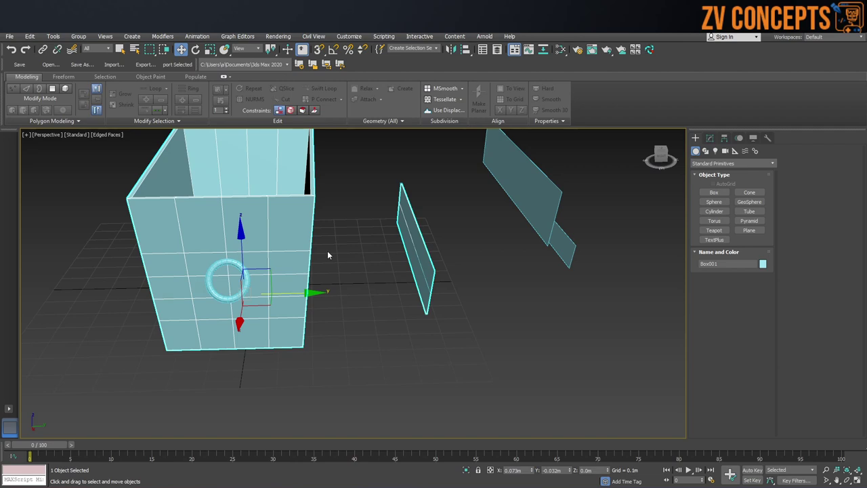
middle_click_drag(327, 255, 477, 174, "alt")
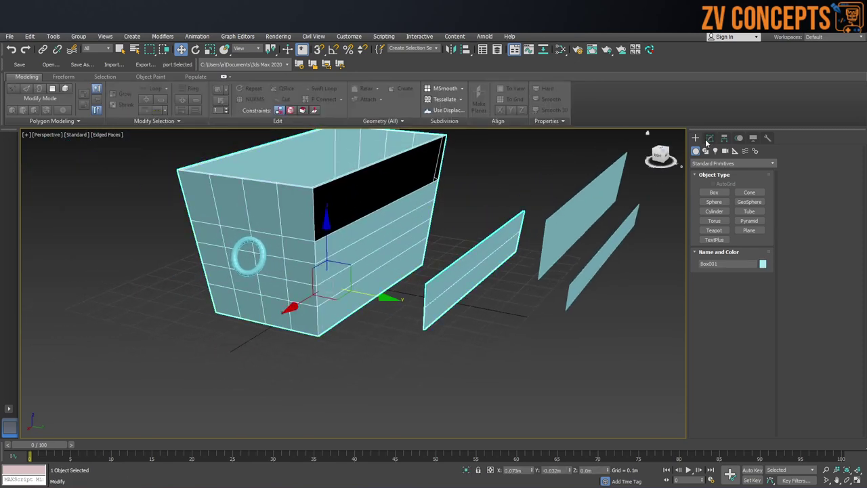
left_click(709, 138)
middle_click_drag(284, 285, 160, 285, "alt")
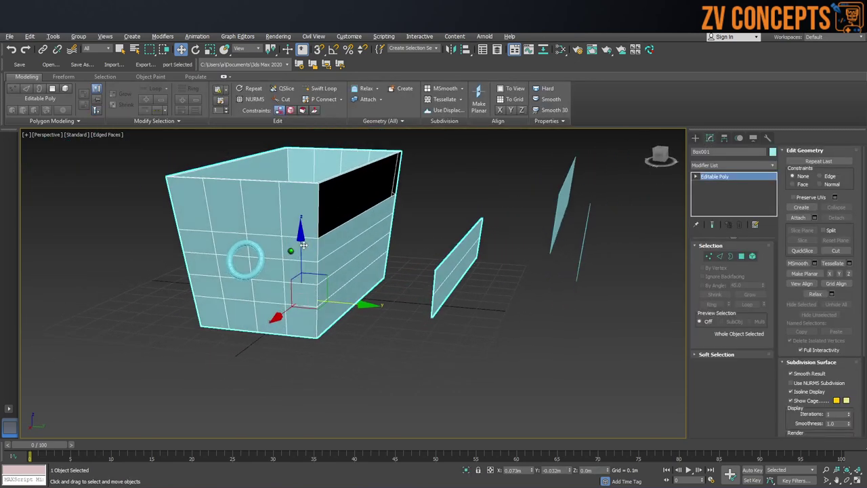
Select the torus handle and frame it, orbiting to see it edge-on.
left_click(263, 274)
key("z")
left_click(528, 204)
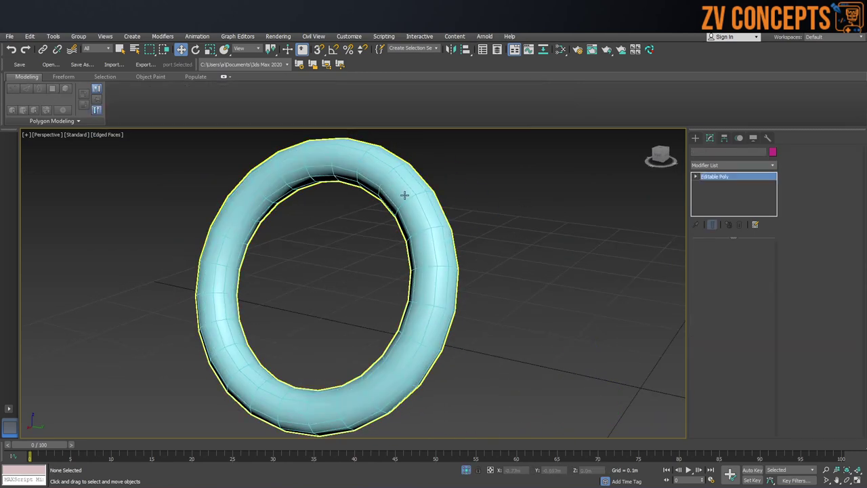
left_click(404, 196)
scroll(404, 196, "down", 3)
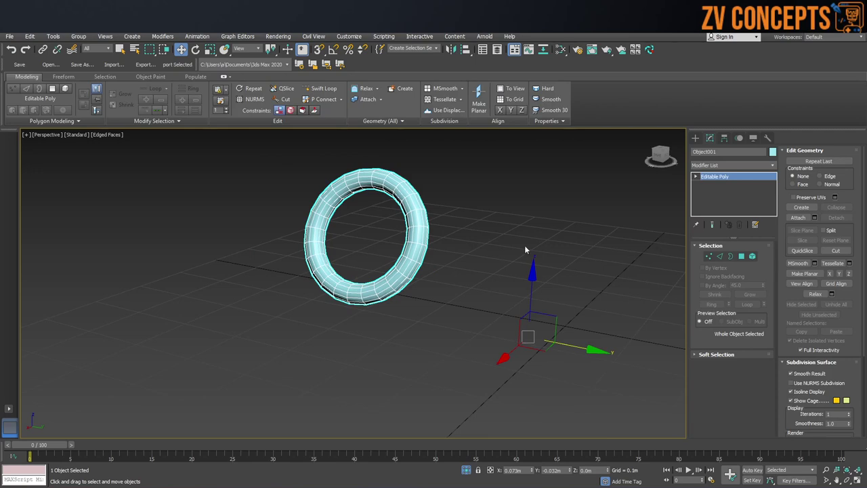
left_click(472, 206)
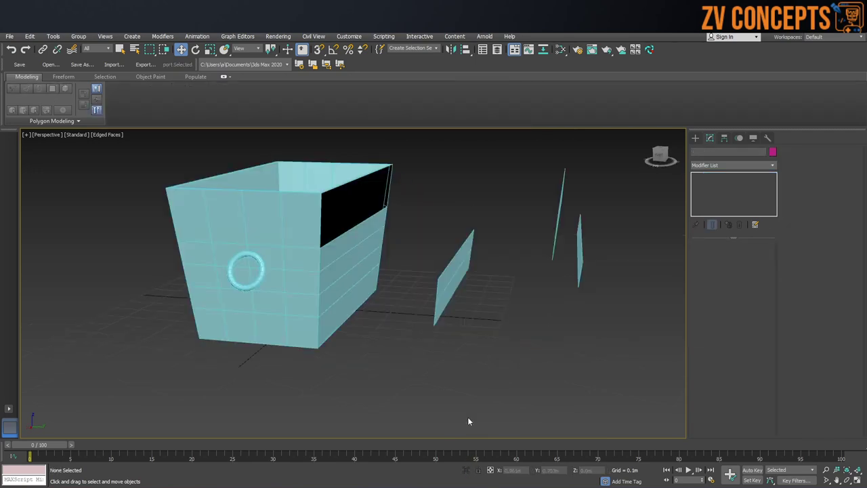
left_click(311, 269)
left_click(264, 271)
key("z")
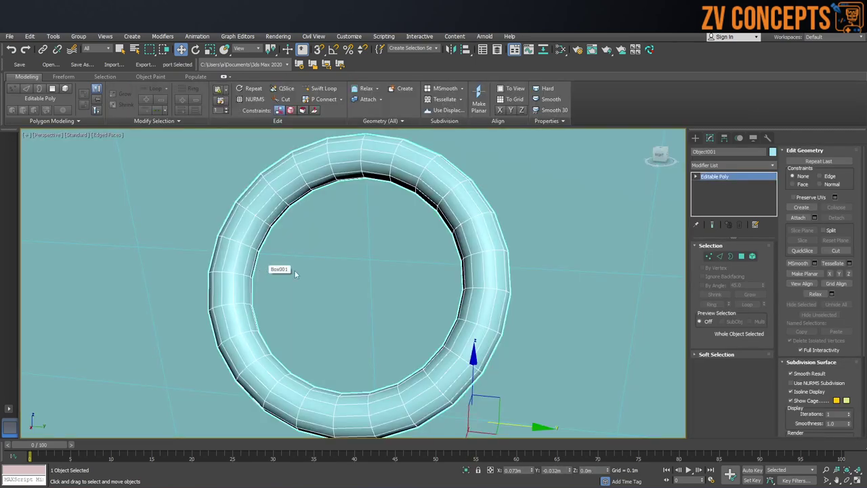
mouse_move(438, 253)
middle_mouse_down("alt")
mouse_move(390, 256)
mouse_move(443, 253)
middle_mouse_up("alt")
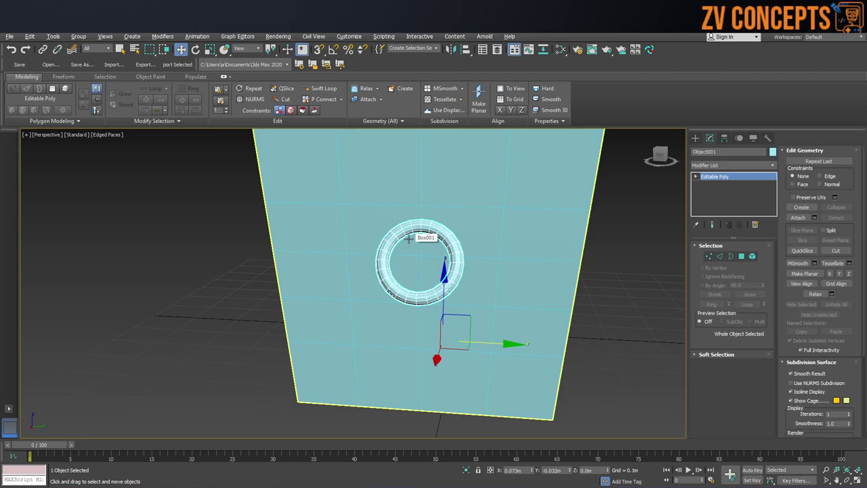
Isolate the torus with Alt+Q so the box and plane pieces are hidden.
key("alt+q")
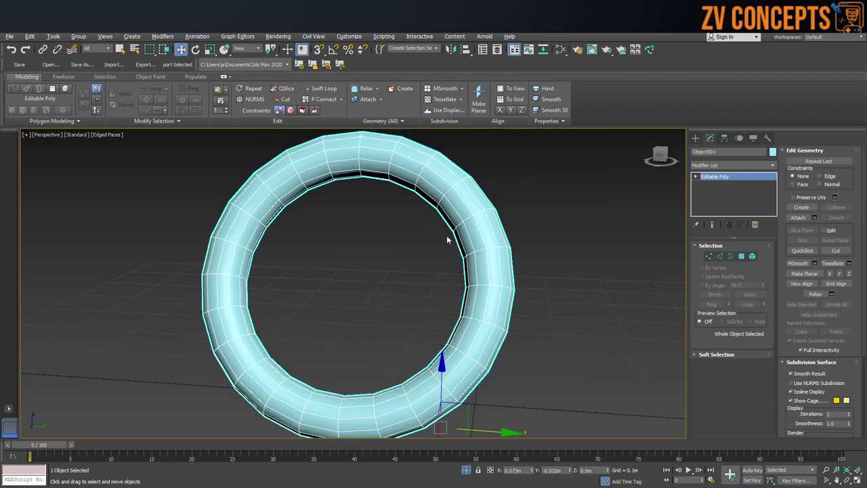
left_click(568, 187)
left_click(474, 261)
scroll(396, 263, "down", 5)
scroll(392, 282, "up", 5)
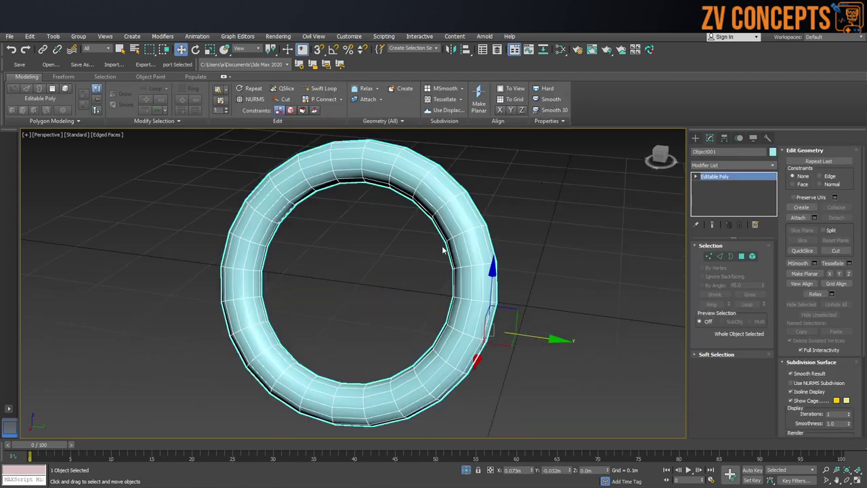
left_click(509, 219)
left_click(422, 221)
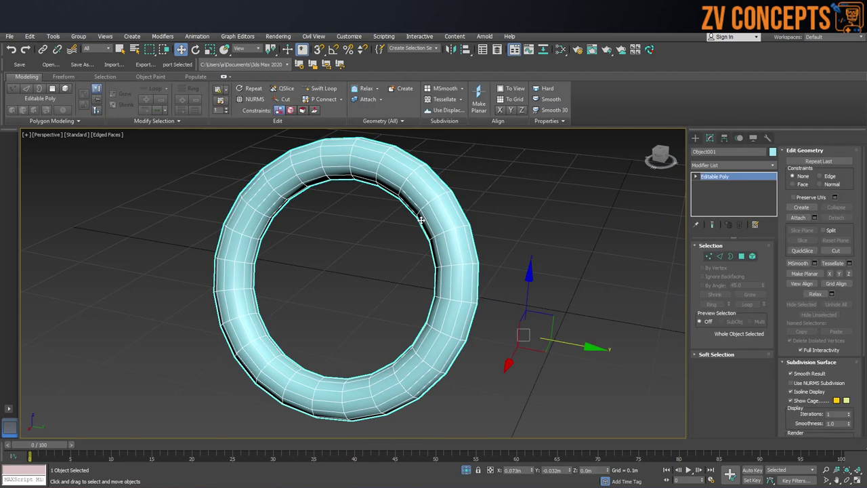
scroll(421, 219, "down", 4)
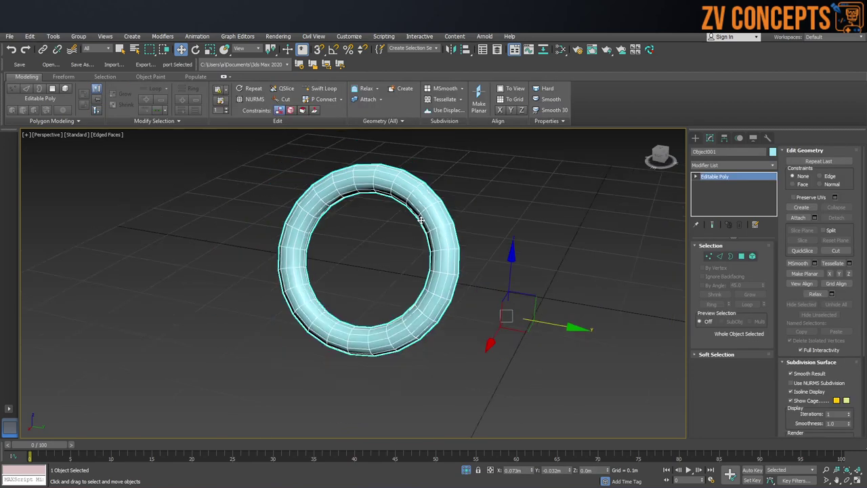
scroll(354, 219, "up", 1)
scroll(354, 219, "up", 4)
Select all 288 torus polygons and QuickSlice across the handle, giving 312 polygons.
left_click(741, 257)
key("ctrl+a")
scroll(521, 183, "down", 5)
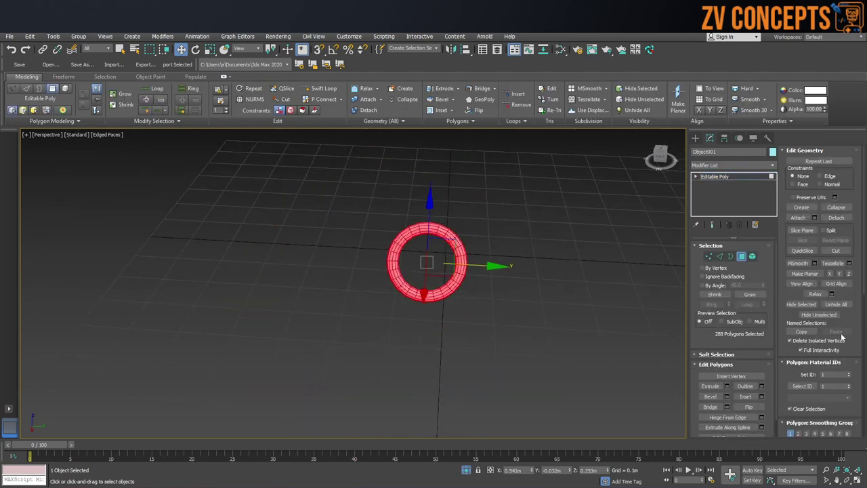
scroll(847, 332, "down", 1)
scroll(859, 324, "down", 1)
scroll(859, 319, "up", 1)
scroll(855, 311, "up", 2)
left_click(802, 250)
scroll(463, 263, "up", 2)
scroll(463, 263, "up", 3)
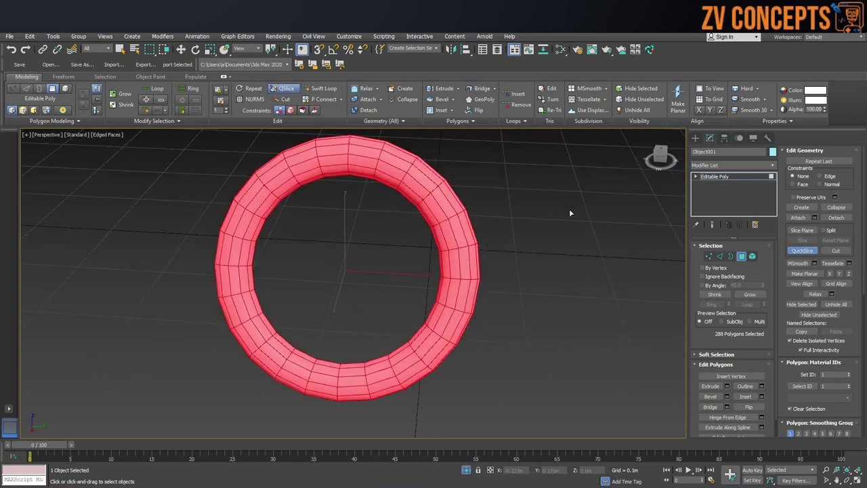
left_click(645, 185)
key("w")
left_click(695, 137)
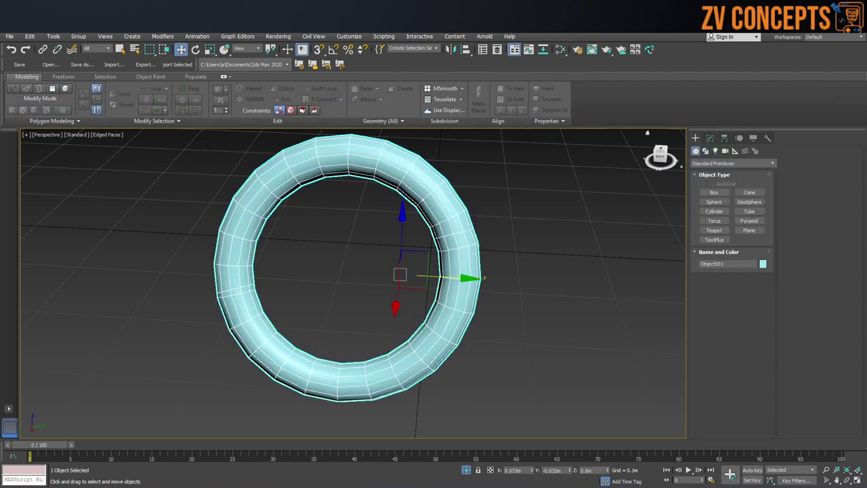
Return to the box, then select the Object004 plane piece and frame it.
scroll(478, 219, "down", 5)
left_click(478, 219)
scroll(468, 233, "up", 5)
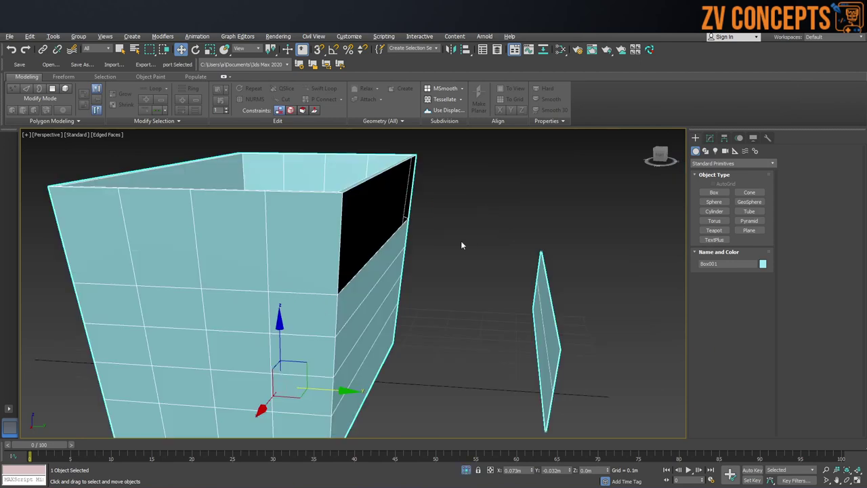
middle_click_drag(461, 246, 479, 301, "alt")
scroll(479, 301, "down", 5)
left_click(481, 284)
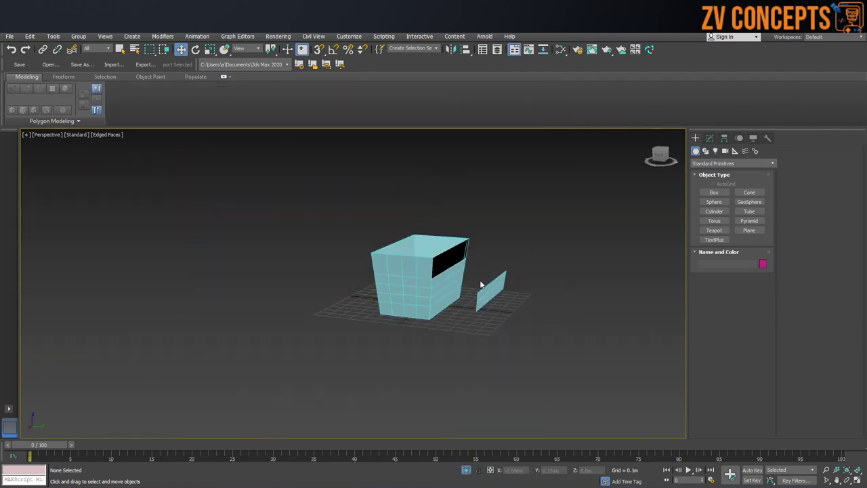
scroll(493, 402, "up", 5)
left_click(606, 271)
key("z")
middle_click_drag(374, 279, 329, 281, "alt")
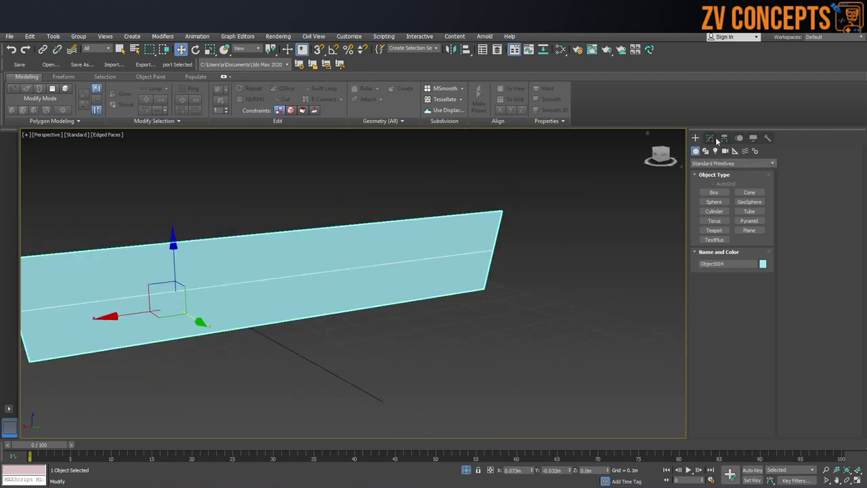
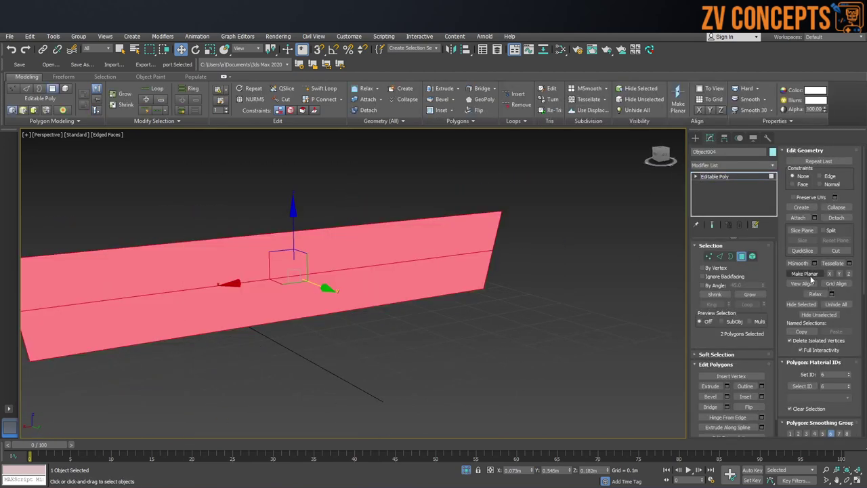
Slice the plane diagonally with QuickSlice.
left_click(802, 250)
scroll(355, 256, "down", 3)
left_click(346, 252)
left_click(201, 384)
scroll(325, 232, "up", 5)
left_click(802, 250)
Select the two right-hand polygons and detach them as a clone, Object005.
scroll(352, 271, "down", 5)
left_click(368, 254)
left_click(428, 254)
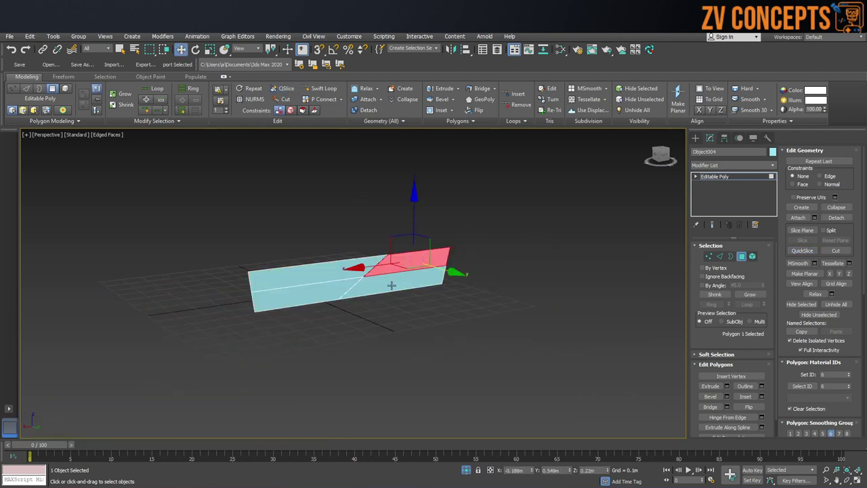
left_click(419, 270, "ctrl")
left_click_drag(427, 253, 642, 285)
right_click(642, 284)
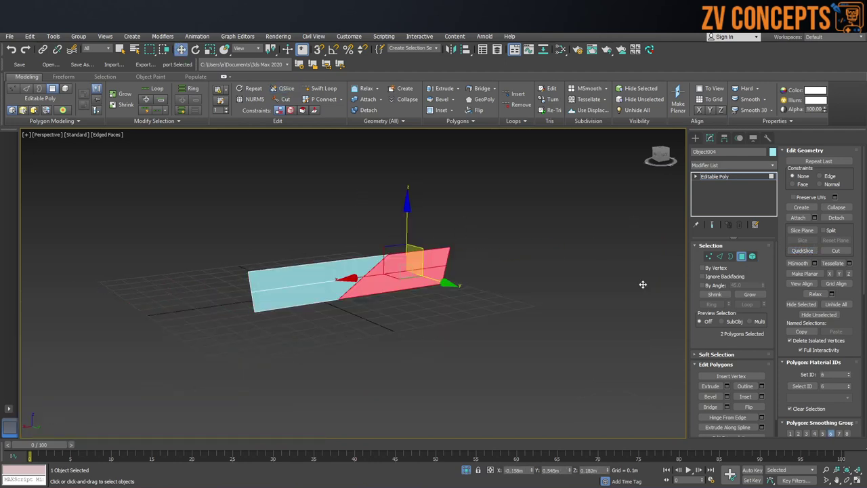
scroll(643, 285, "up", 4)
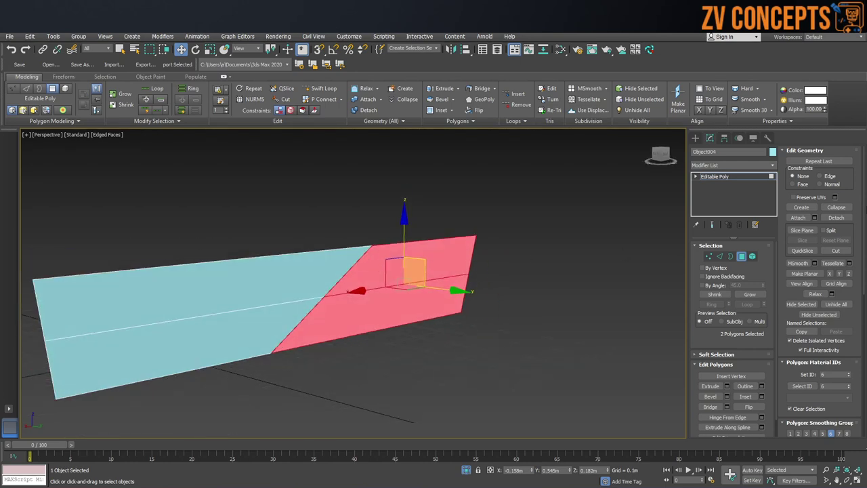
left_click(836, 218)
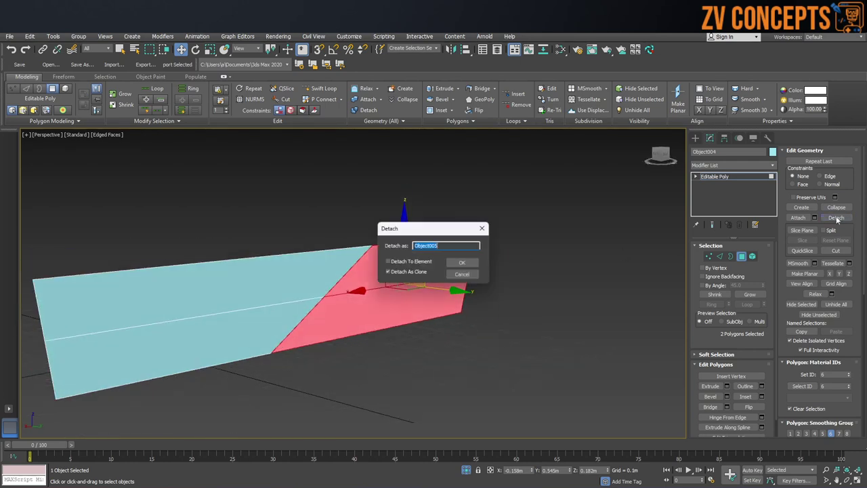
left_click(459, 272)
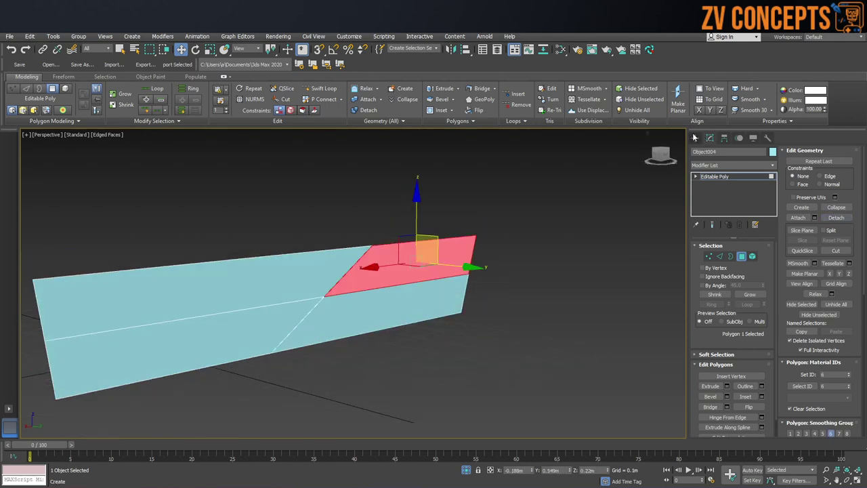
Leave polygon editing of the plane and return to the Create panel.
left_click(705, 176)
left_click(695, 138)
middle_click_drag(368, 304, 394, 323, "alt")
scroll(395, 324, "down", 3)
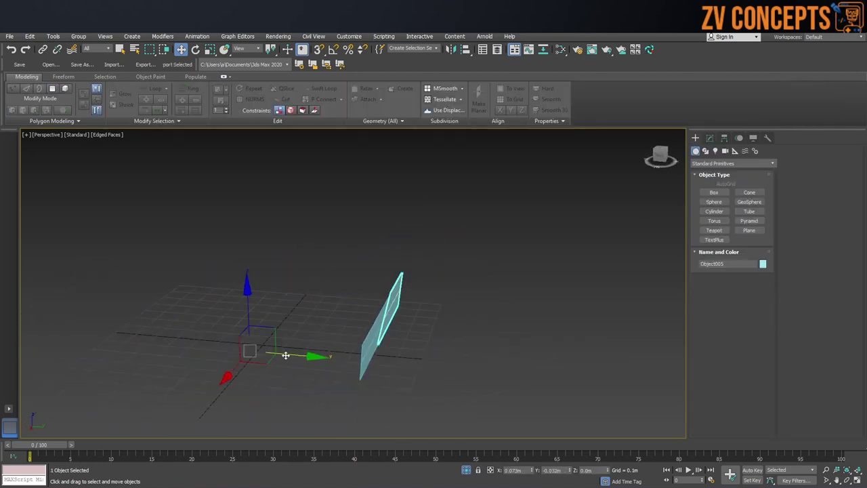
Turn off Isolate Selection to bring back the hidden box and planes.
middle_click_drag(284, 350, 404, 356)
left_click(501, 285)
middle_click_drag(501, 285, 548, 232, "alt")
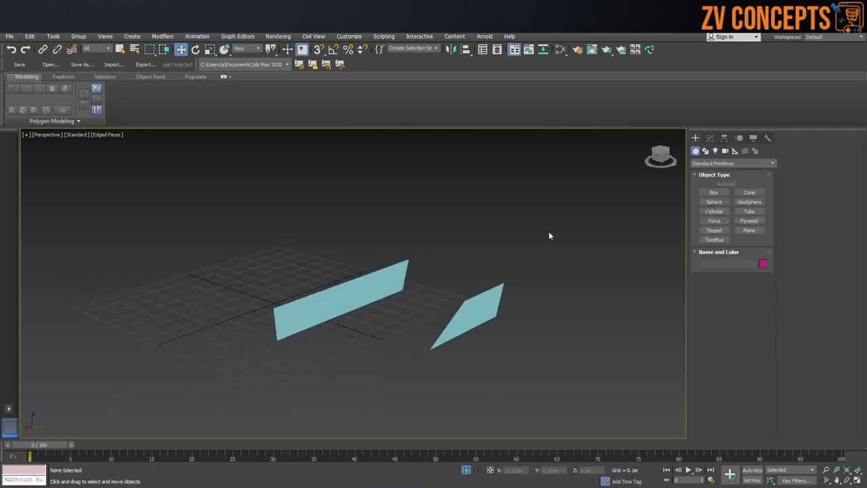
key("ctrl+a")
left_click(466, 469)
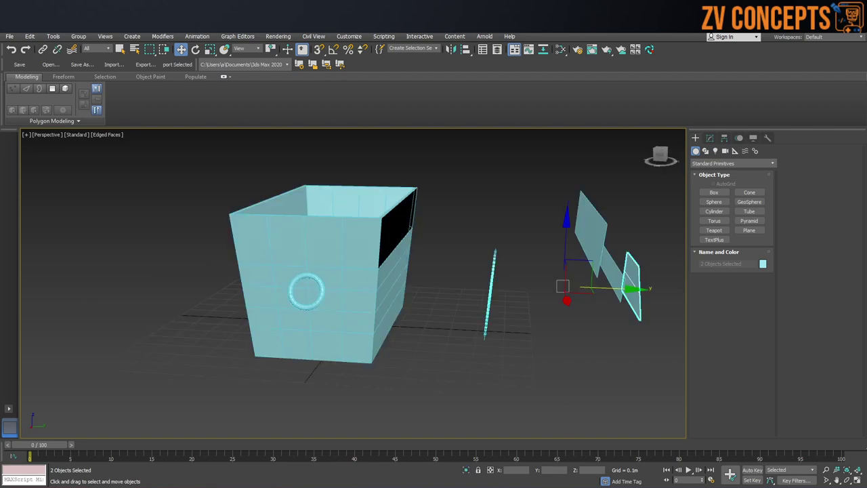
Box-select the old box and all planes and delete them.
left_click(440, 197)
left_click_drag(165, 165, 764, 391)
key("Delete")
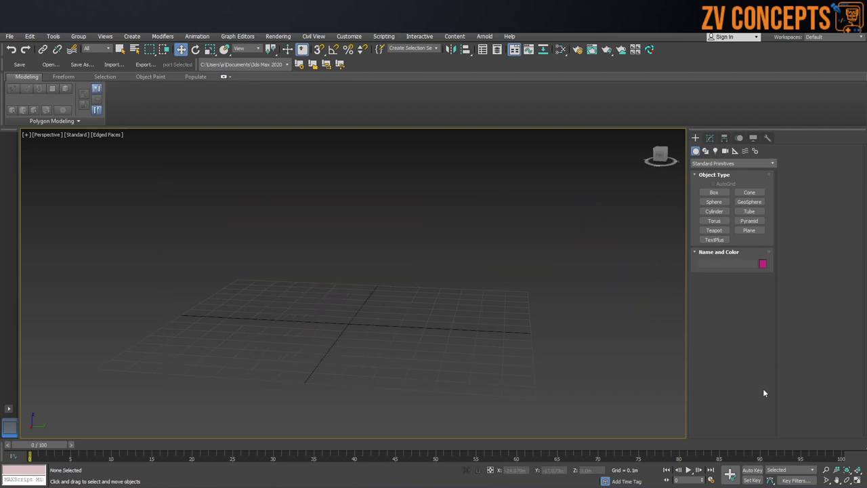
left_click(713, 193)
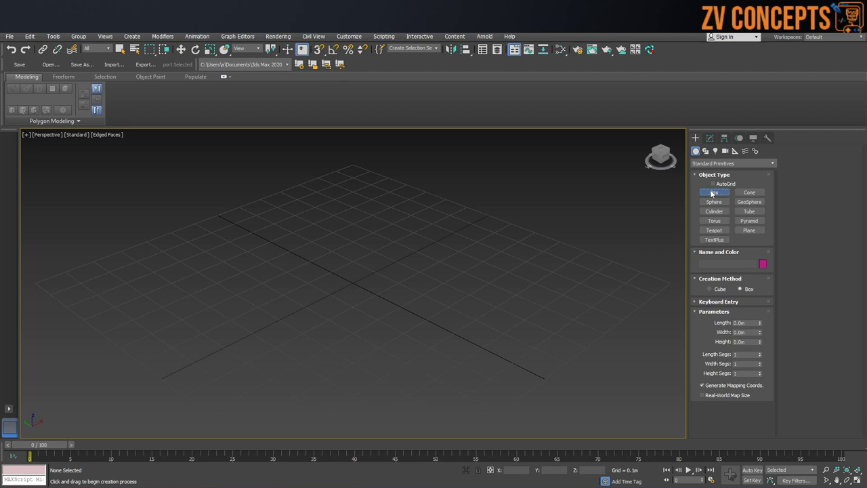
Draw a new box and reset its X and Y position to 0.
left_click_drag(479, 210, 365, 433)
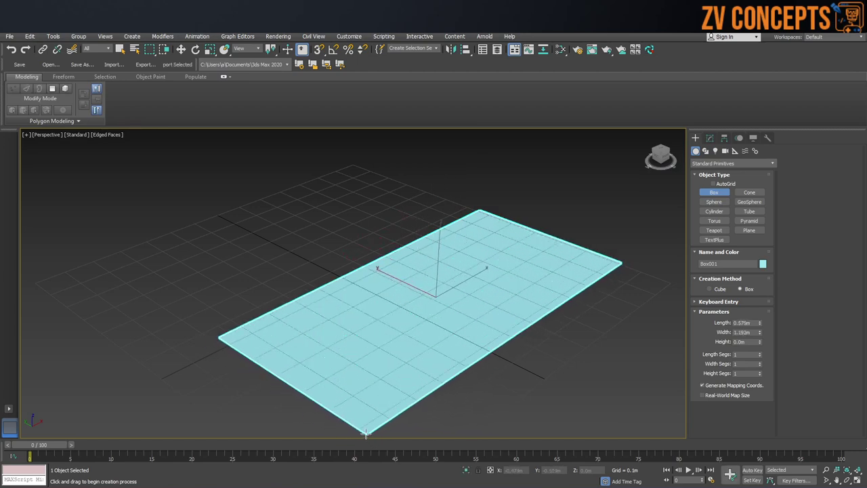
key("w")
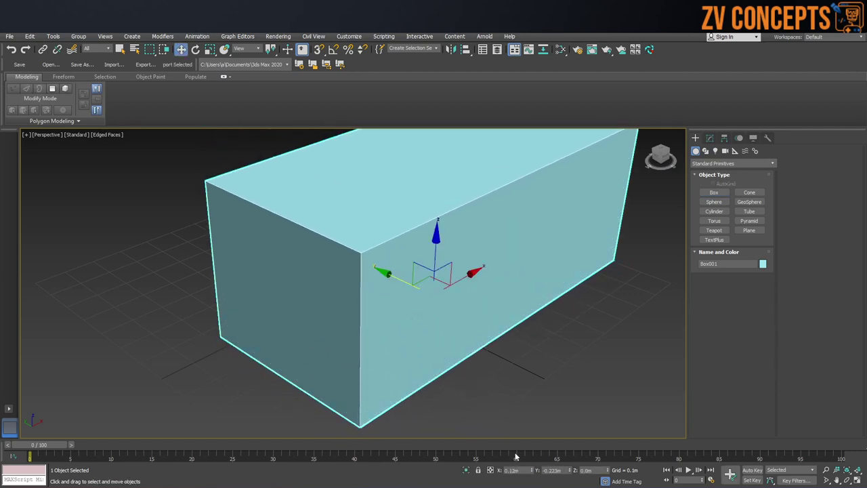
right_click(527, 470)
right_click(577, 475)
scroll(382, 251, "down", 3)
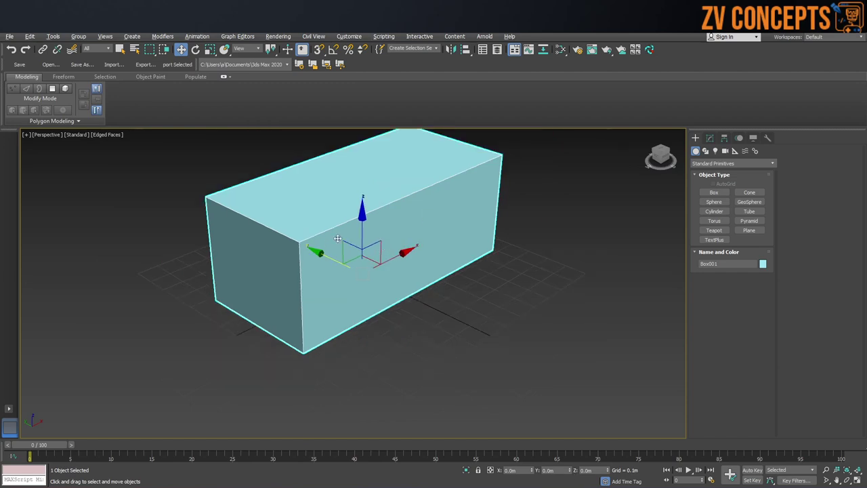
Set the box's Length to 0.447m and Height to 0.383m, then convert it to Editable Poly.
left_click(709, 138)
left_click_drag(760, 257, 759, 283)
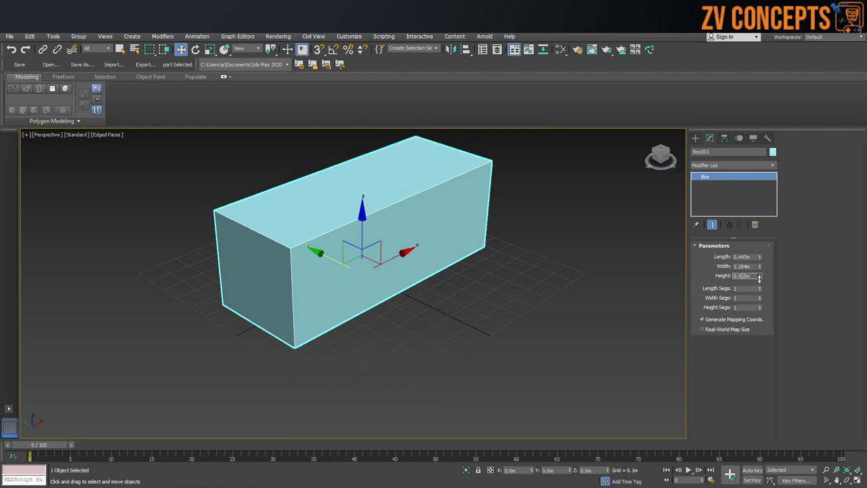
middle_click_drag(217, 221, 311, 229)
right_click(415, 187)
mouse_move(433, 281)
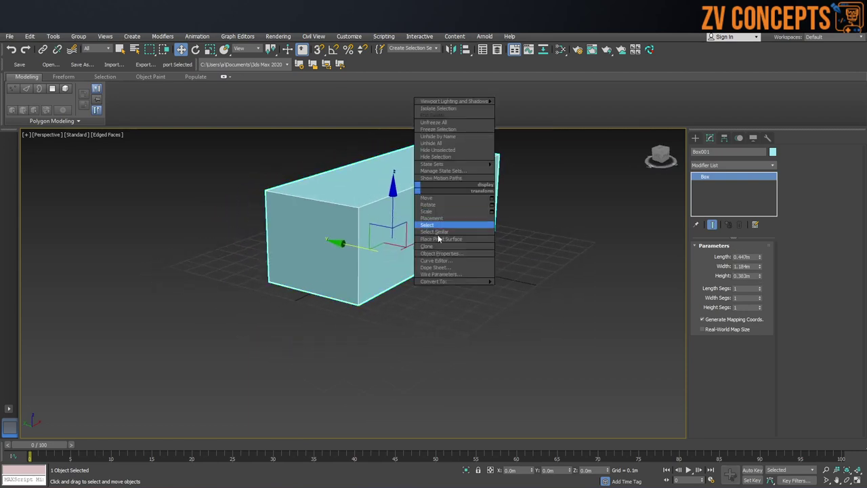
left_click(379, 289)
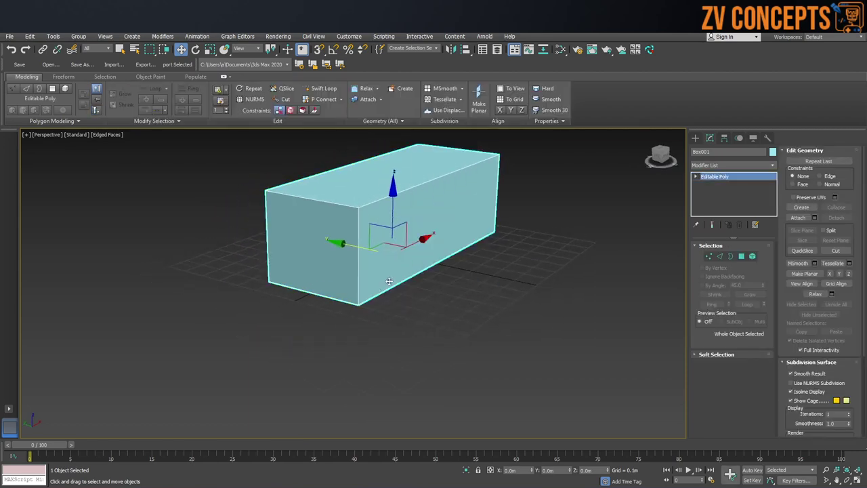
Chamfer Box001's two bottom lengthwise edges by about 0.05m with one segment.
key("z")
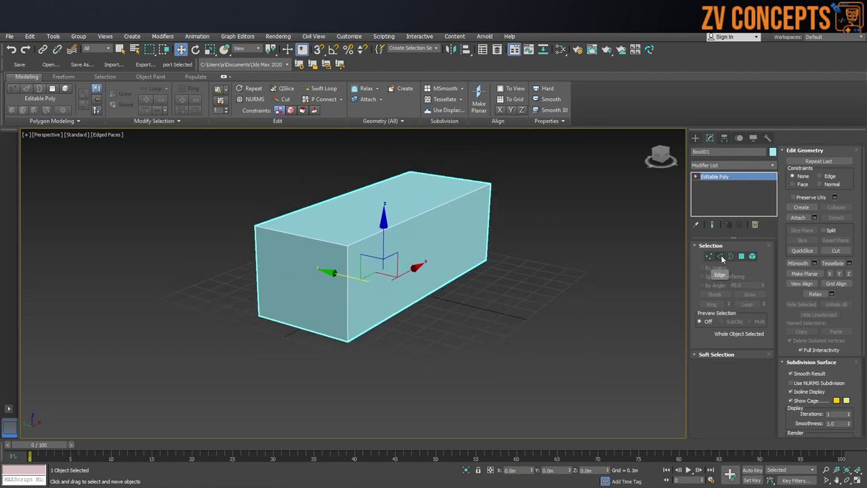
left_click(720, 256)
left_click(422, 297)
mouse_move(421, 297)
middle_mouse_down("alt")
mouse_move(316, 298)
mouse_move(244, 317)
mouse_move(283, 299)
mouse_move(360, 302)
mouse_move(325, 301)
middle_mouse_up("alt")
left_click(233, 311, "ctrl")
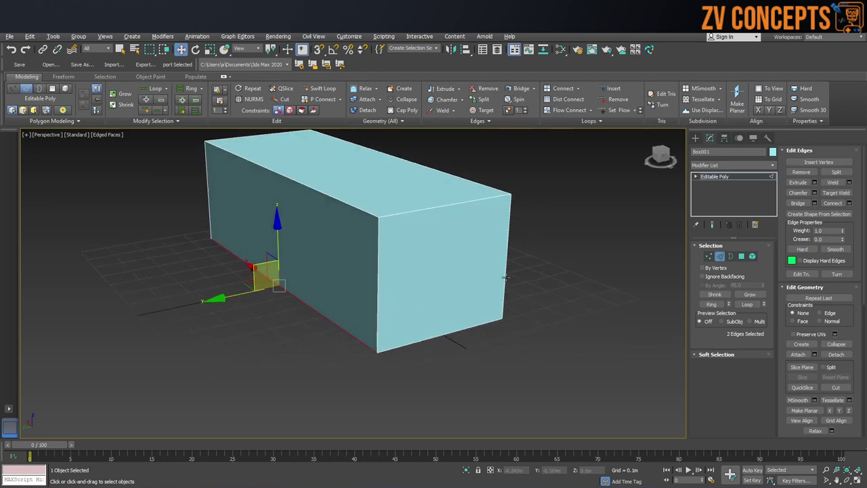
left_click(814, 193)
left_click_drag(359, 301, 386, 285)
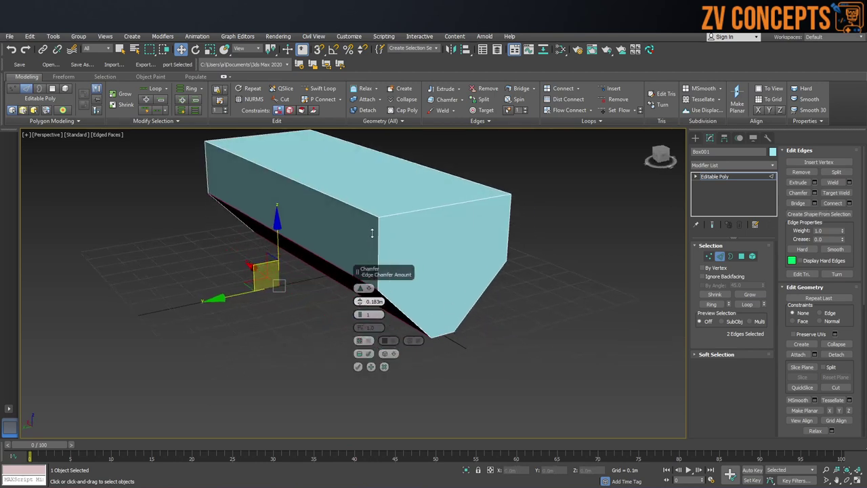
left_click(357, 367)
middle_click_drag(404, 306, 616, 272, "alt")
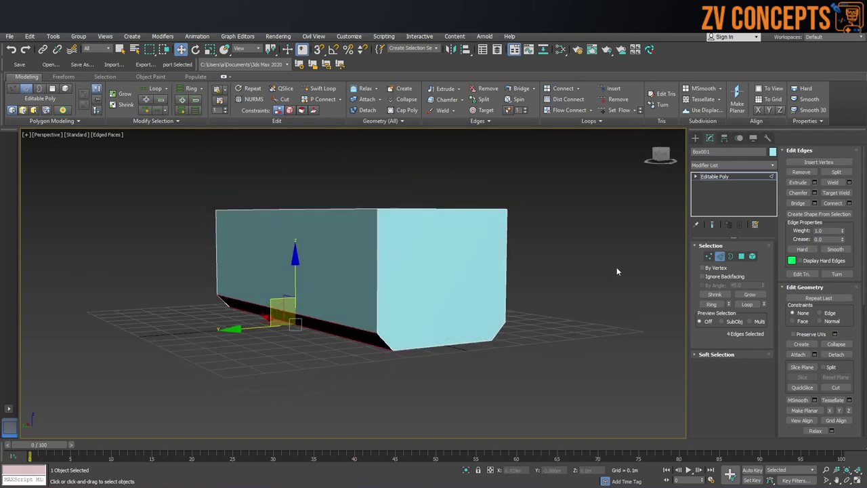
left_click(617, 268)
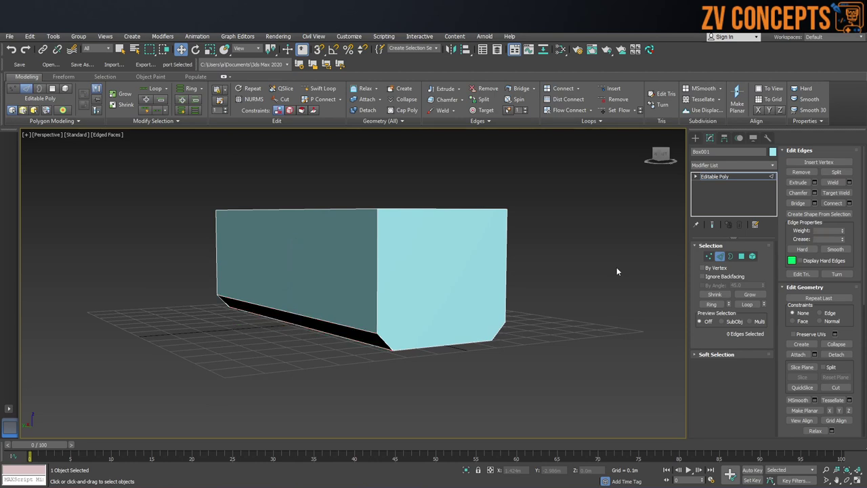
middle_click_drag(617, 272, 396, 256, "alt")
Inset the box's top face by 0.01m.
key("4")
left_click(334, 222)
middle_click_drag(346, 227, 408, 256, "alt")
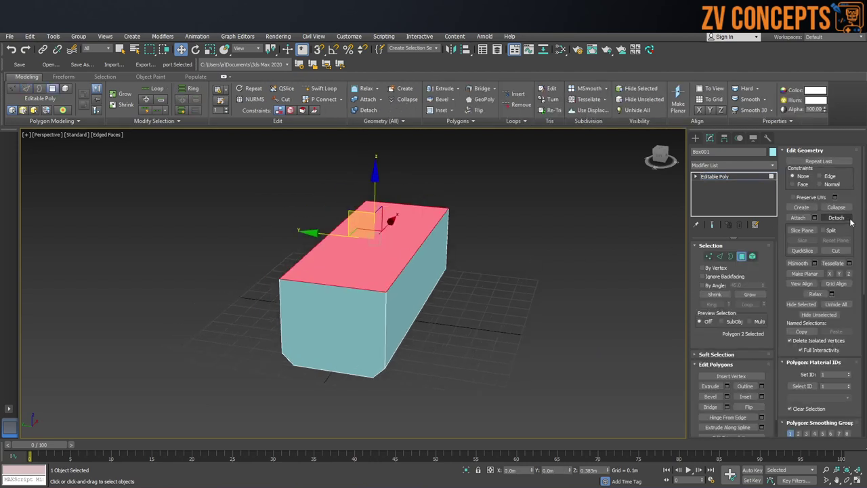
middle_click_drag(515, 237, 526, 251, "alt")
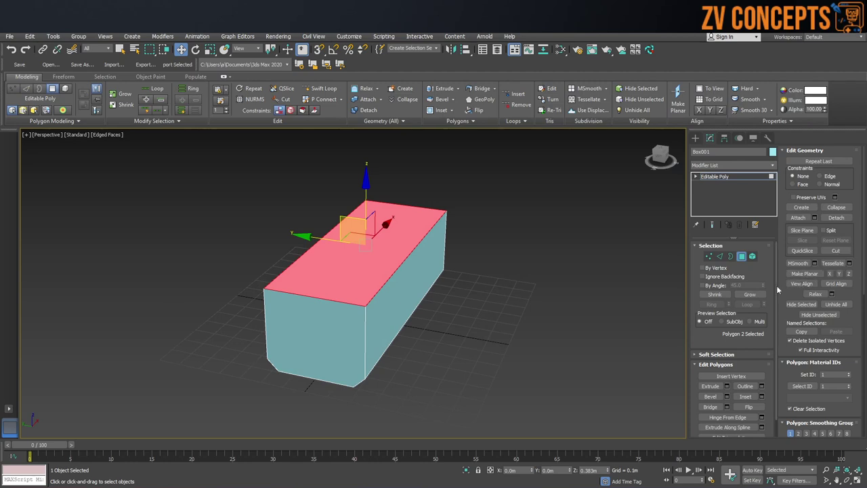
left_click(763, 397)
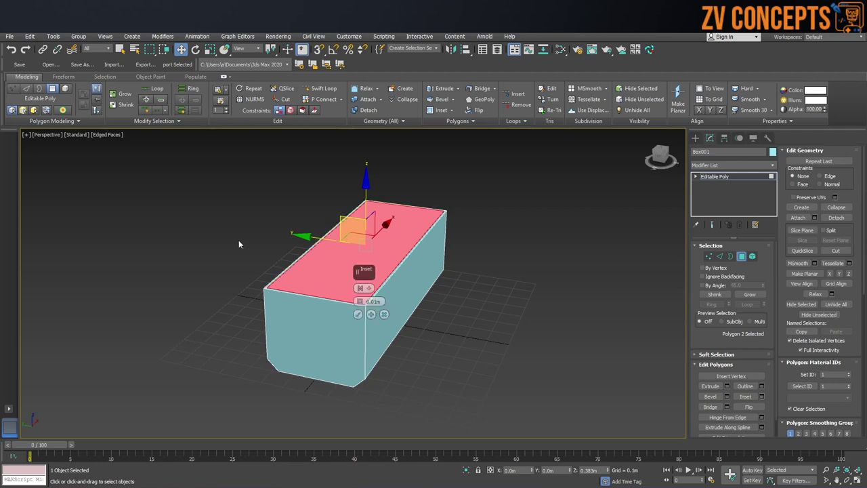
middle_click_drag(239, 240, 369, 336, "alt")
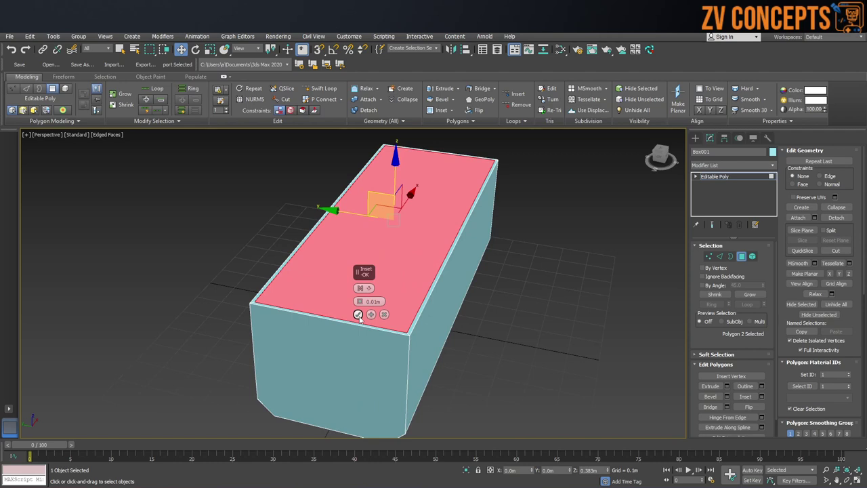
left_click(358, 315)
Extrude the inset top face with a height of 0.
middle_click_drag(360, 309, 399, 319, "alt")
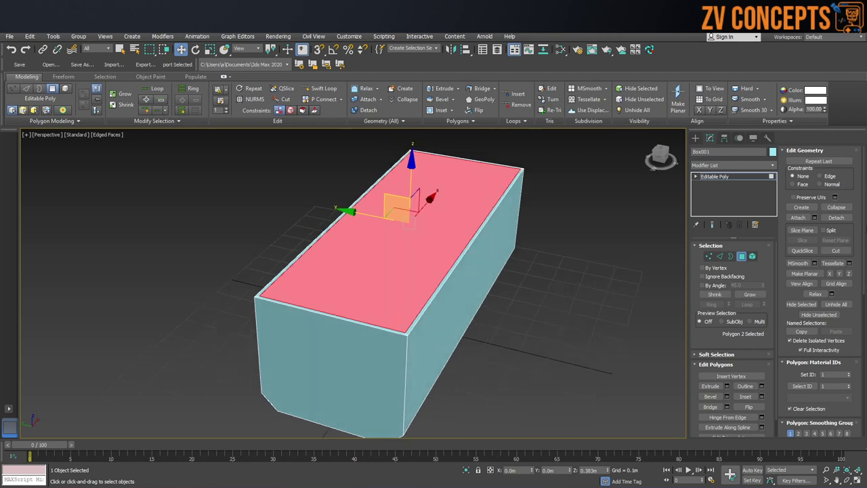
left_click(727, 386)
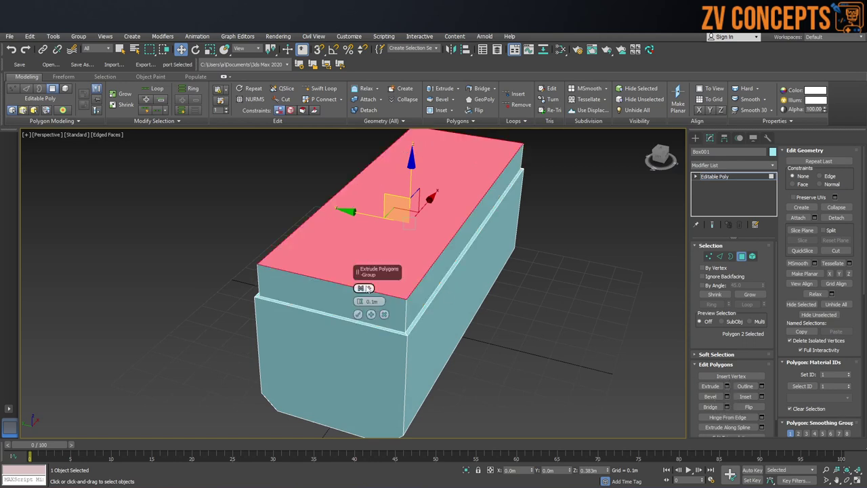
left_click_drag(359, 301, 360, 316)
left_click(358, 313)
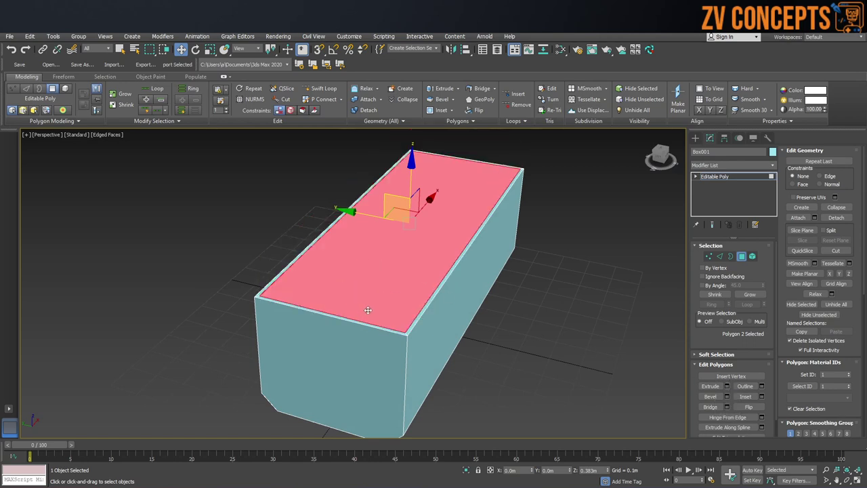
middle_click_drag(422, 235, 407, 230)
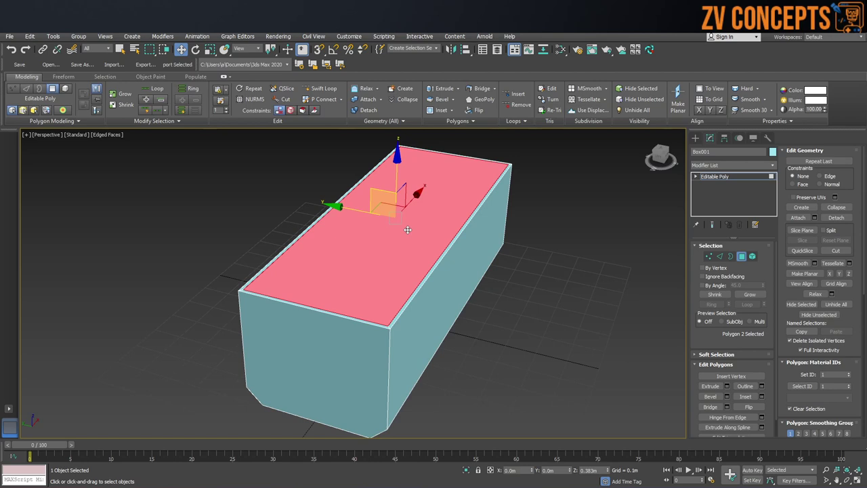
Working in the Front and Left views, move the top face down to the box's base to hollow it.
key("f")
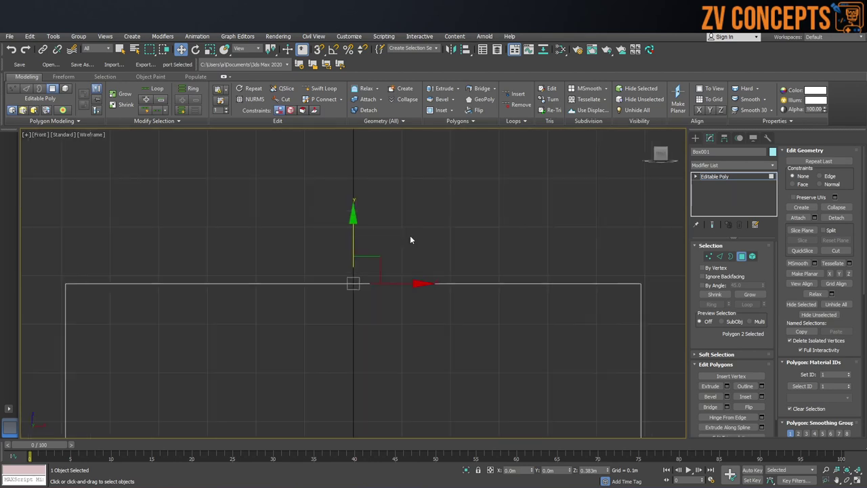
scroll(403, 244, "up", 5)
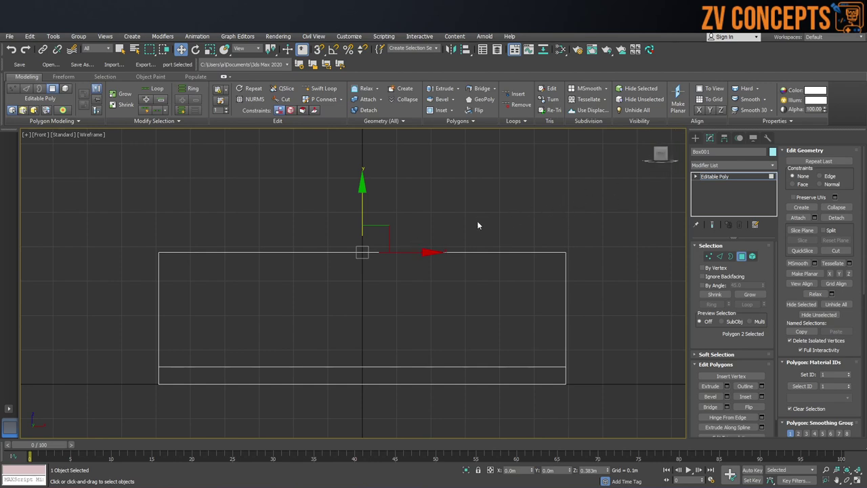
key("l")
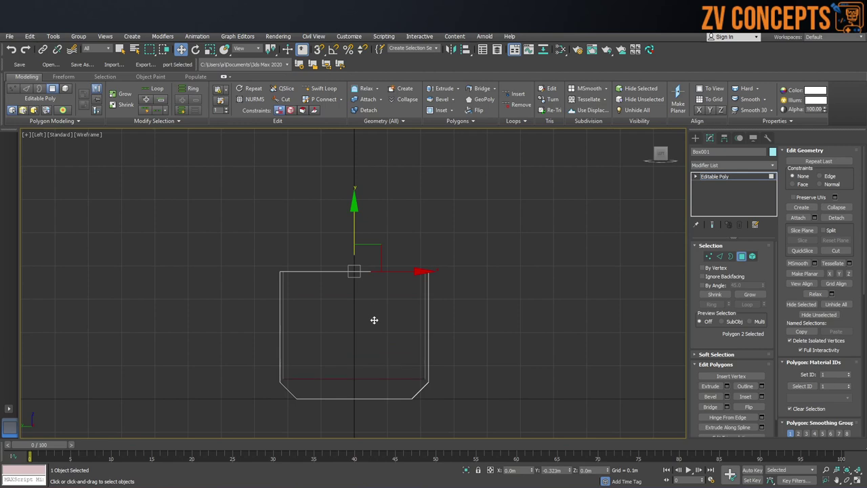
left_click(379, 331)
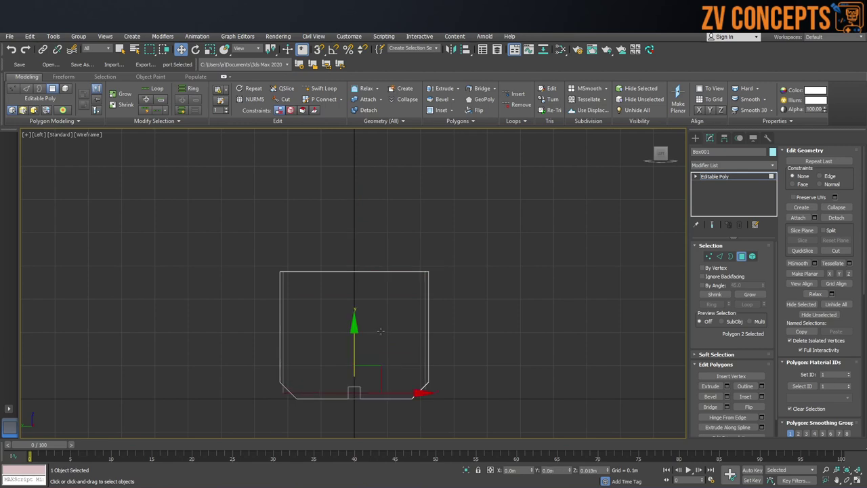
key("p")
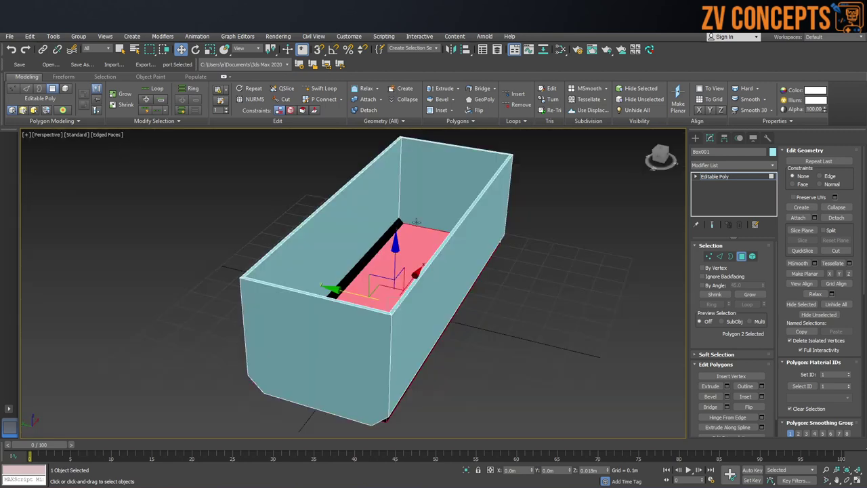
scroll(395, 248, "up", 5)
scroll(395, 248, "down", 5)
Chamfer the two inner floor edges by 0.051m.
left_click(720, 256)
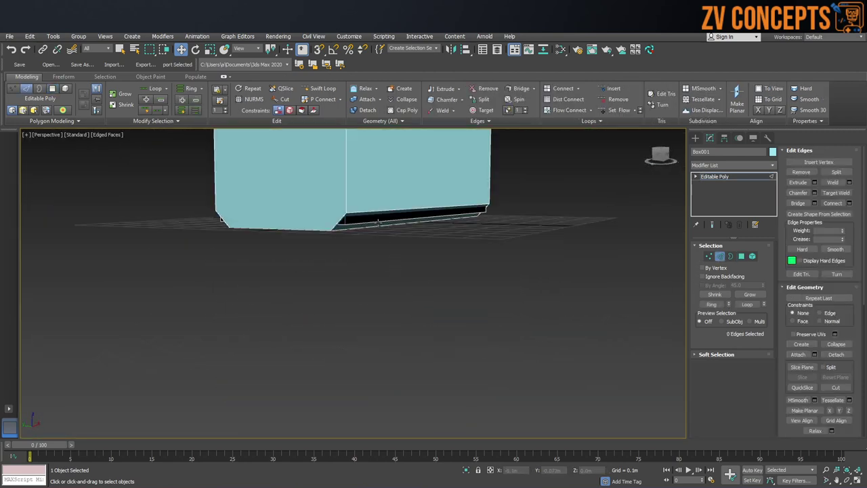
left_click(376, 220)
mouse_move(287, 226)
middle_mouse_down("alt")
mouse_move(302, 254)
mouse_move(451, 294)
middle_mouse_up("alt")
left_click(208, 239, "ctrl")
scroll(290, 272, "down", 5)
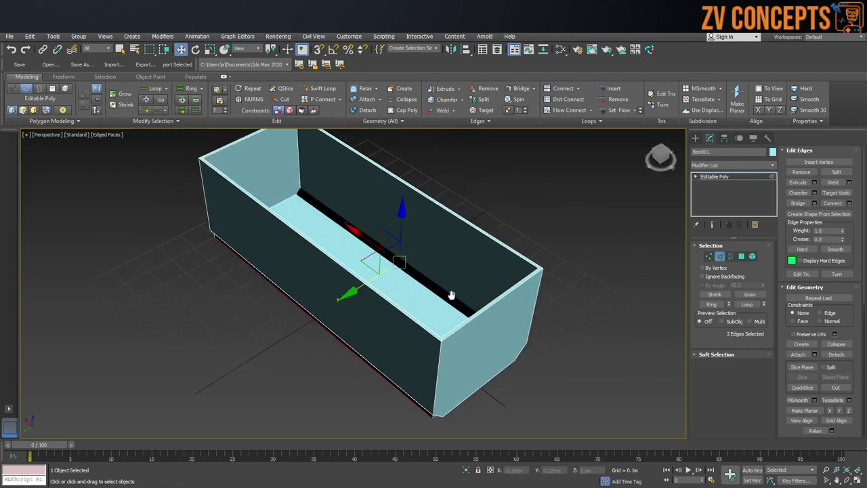
left_click(815, 193)
middle_click_drag(407, 224, 326, 220, "alt")
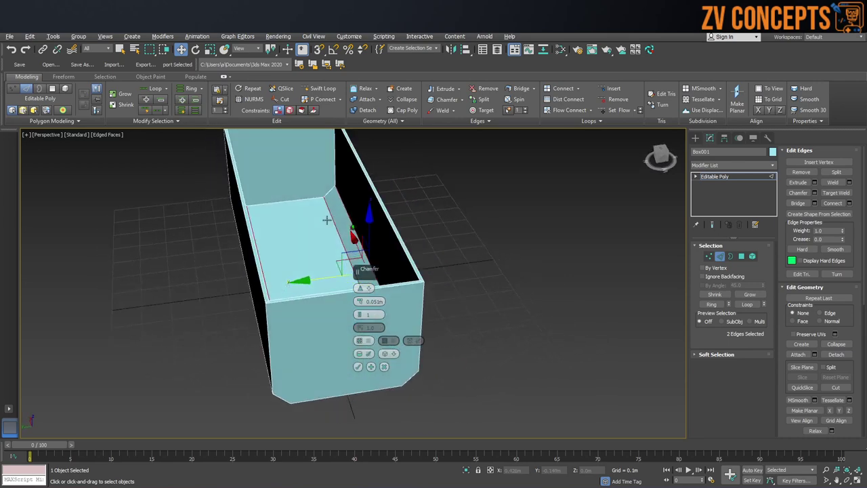
left_click(357, 367)
left_click(484, 205)
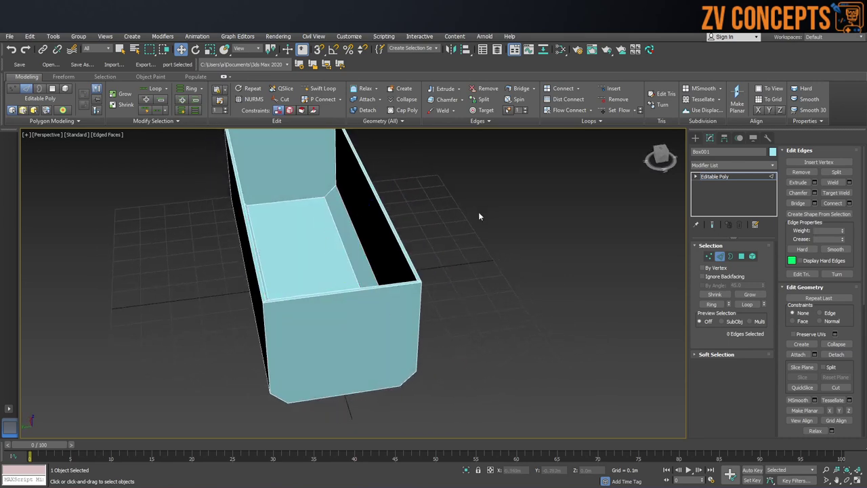
mouse_move(437, 195)
middle_mouse_down("alt")
mouse_move(330, 219)
mouse_move(309, 238)
mouse_move(325, 244)
middle_mouse_up("alt")
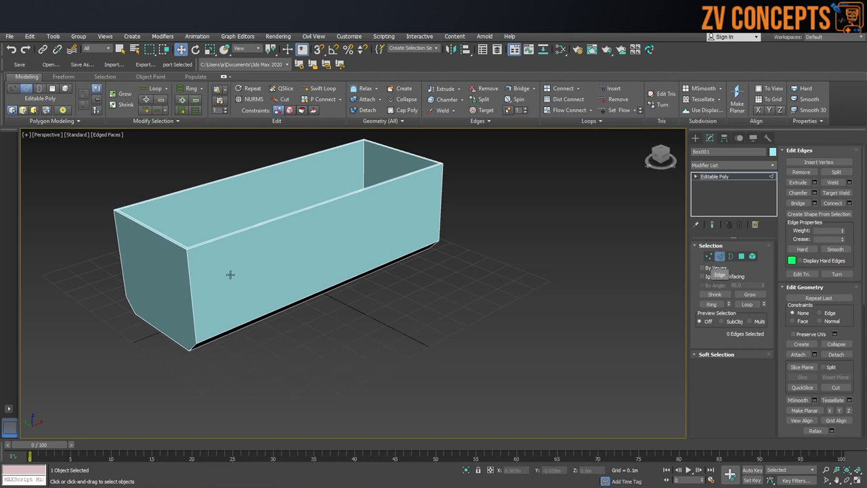
Loop-select the top rim edges and Connect them with 6 vertical segments.
left_click(223, 238)
left_click(747, 304)
mouse_move(284, 325)
middle_mouse_down("alt")
mouse_move(256, 350)
mouse_move(284, 291)
middle_mouse_up("alt")
left_click(841, 203)
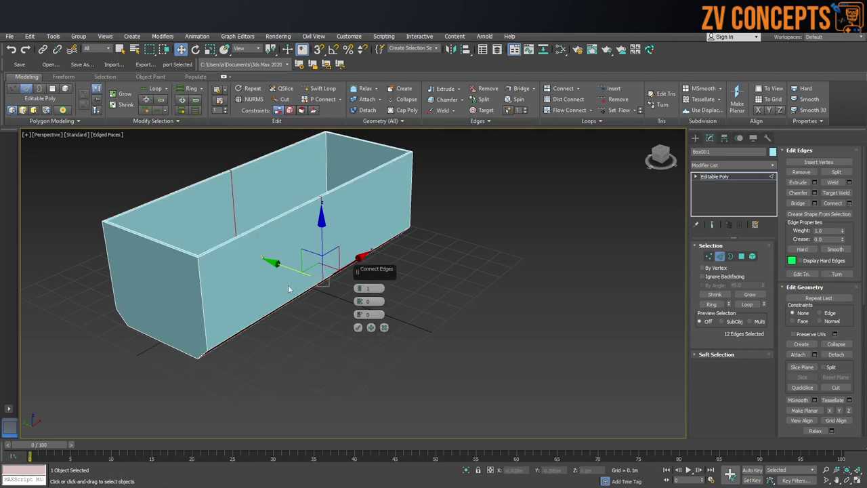
left_click_drag(360, 288, 360, 289)
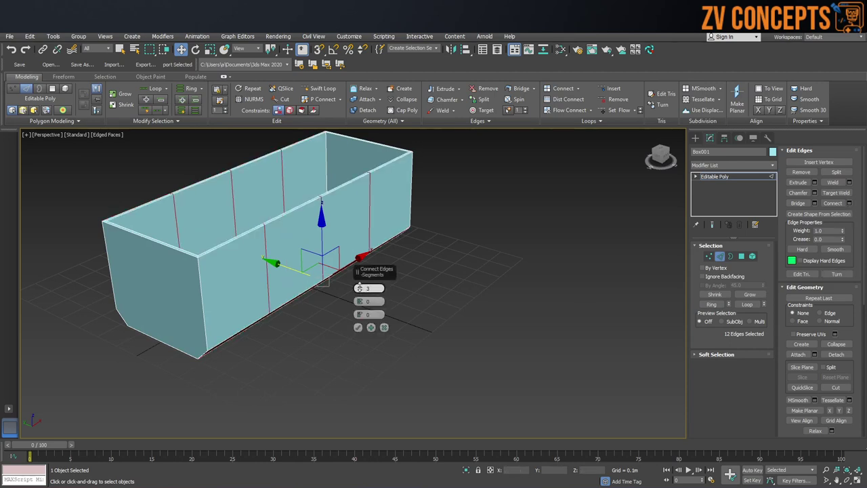
left_click(359, 328)
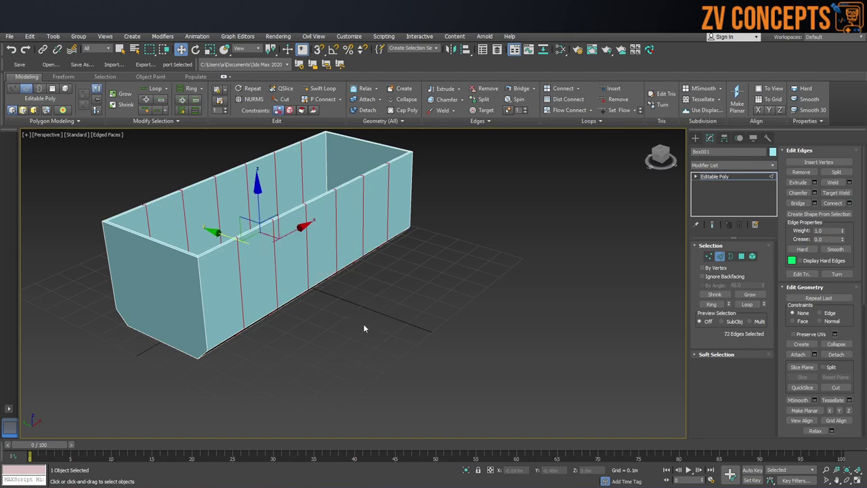
mouse_move(281, 294)
middle_mouse_down("alt")
mouse_move(312, 337)
mouse_move(315, 281)
mouse_move(293, 265)
mouse_move(291, 246)
middle_mouse_up("alt")
scroll(317, 245, "up", 3)
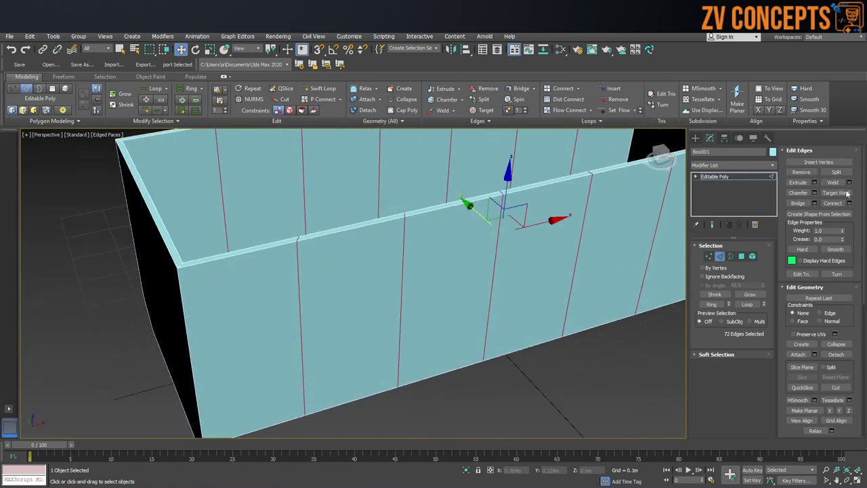
Chamfer the new vertical edges at about 0.012m.
left_click(814, 192)
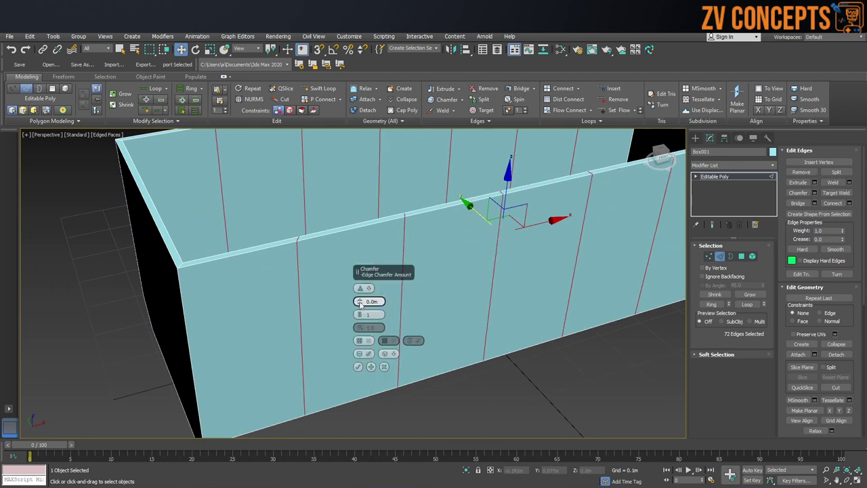
left_click_drag(361, 305, 366, 299)
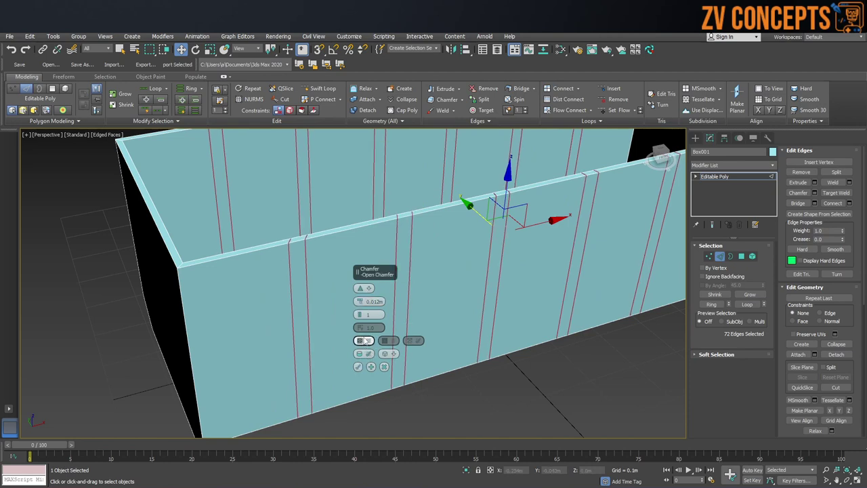
left_click_drag(361, 300, 361, 298)
left_click(364, 366)
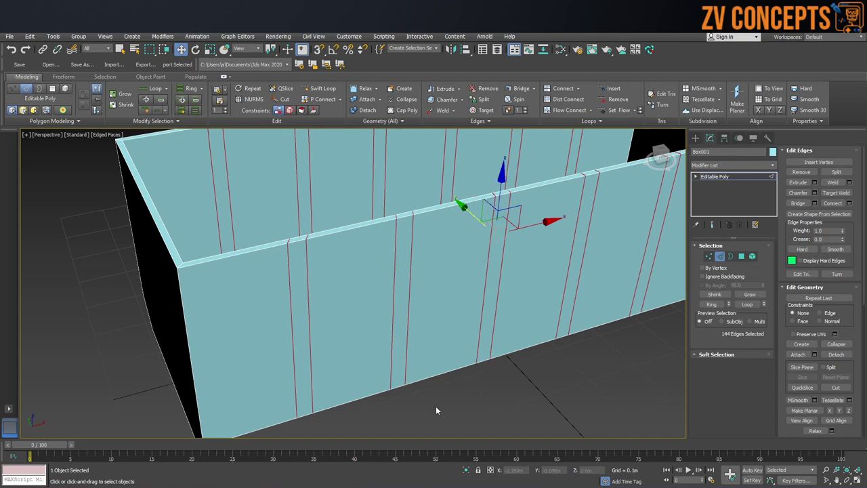
scroll(420, 313, "down", 3)
scroll(423, 310, "down", 2)
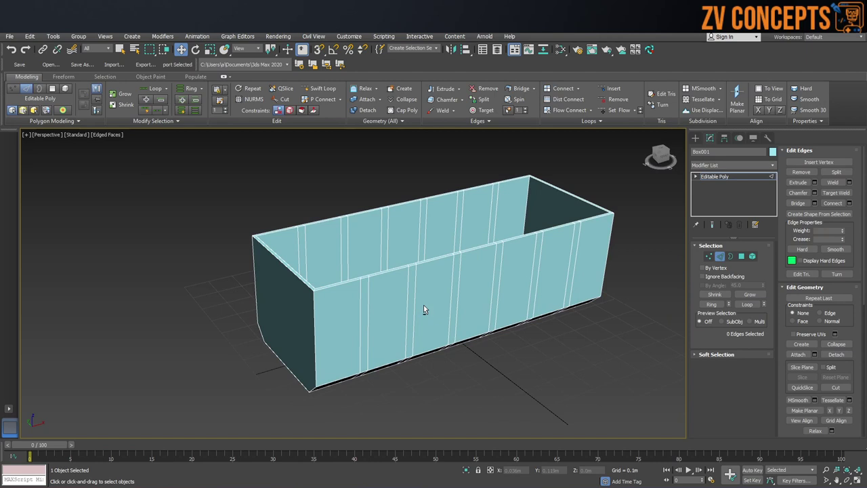
left_click(741, 257)
Select the first vertical strip faces across the front and along one long wall.
left_click(364, 299)
mouse_move(366, 302)
middle_mouse_down("alt")
mouse_move(369, 342)
mouse_move(368, 300)
middle_mouse_up("alt")
left_click(354, 400, "ctrl")
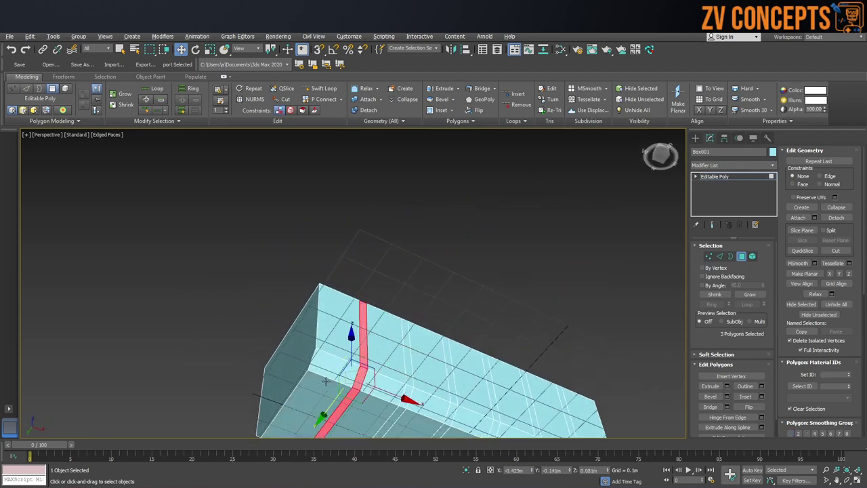
middle_click_drag(354, 400, 302, 357, "alt")
left_click(270, 336, "ctrl")
left_click(269, 300, "ctrl")
mouse_move(316, 225)
middle_mouse_down("alt")
mouse_move(257, 297)
mouse_move(364, 228)
mouse_move(252, 248)
middle_mouse_up("alt")
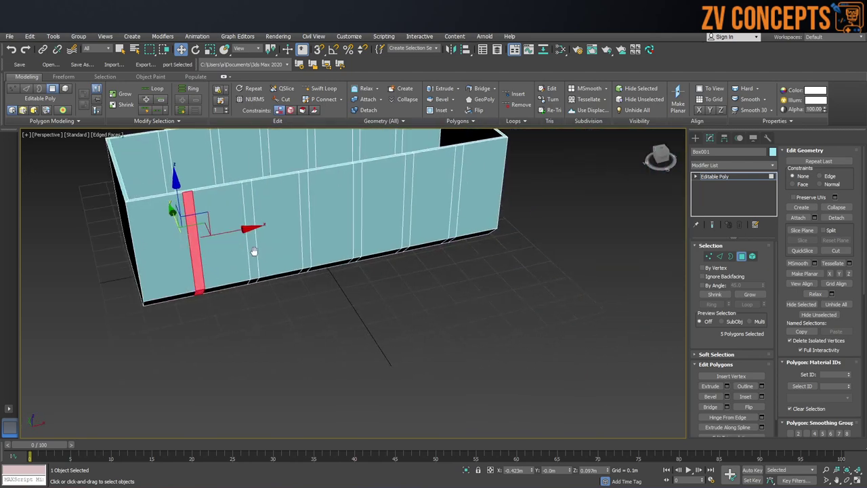
scroll(315, 260, "up", 3)
left_click(309, 254, "ctrl")
left_click(392, 246, "ctrl")
left_click(470, 221, "ctrl")
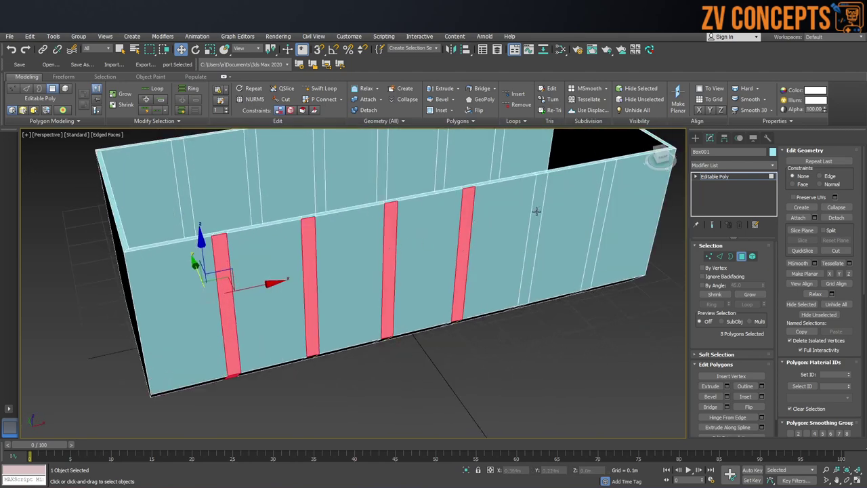
left_click(534, 208, "ctrl")
left_click(605, 206, "ctrl")
Drop an unwanted strip and add the five lower strip faces along that wall.
middle_click_drag(455, 301, 461, 232, "alt")
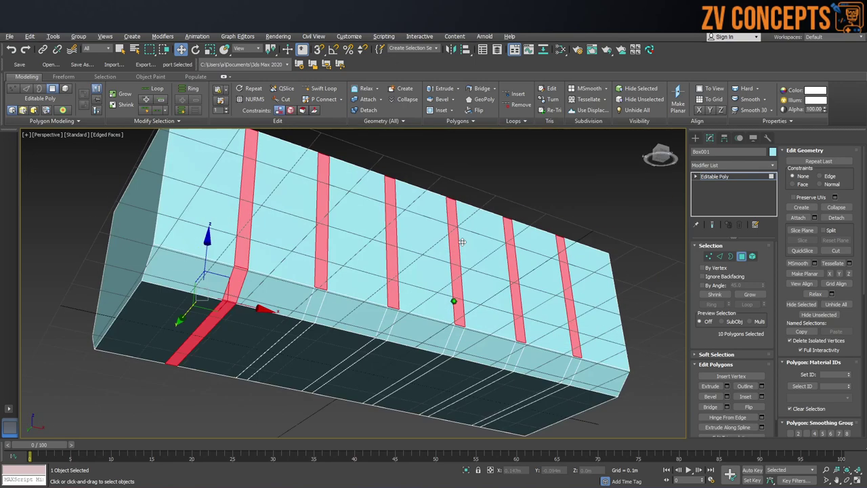
left_click(229, 266, "alt")
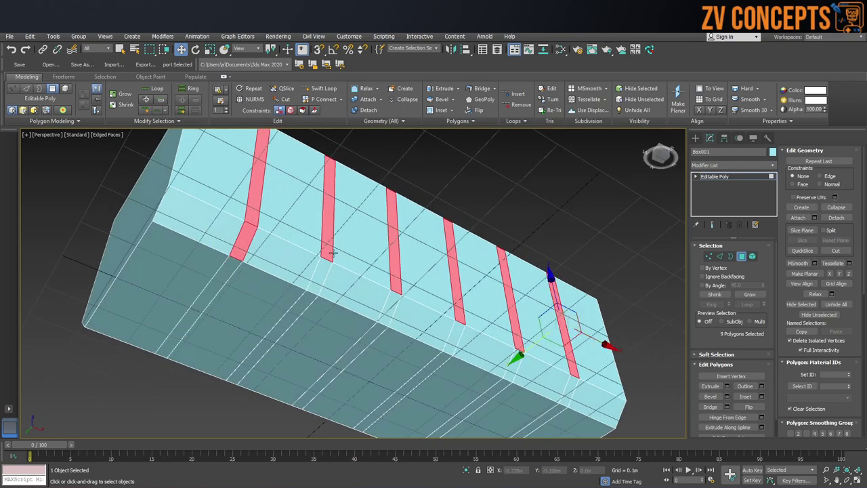
middle_click_drag(334, 253, 330, 273, "alt")
left_click(325, 270, "ctrl")
left_click(392, 290, "ctrl")
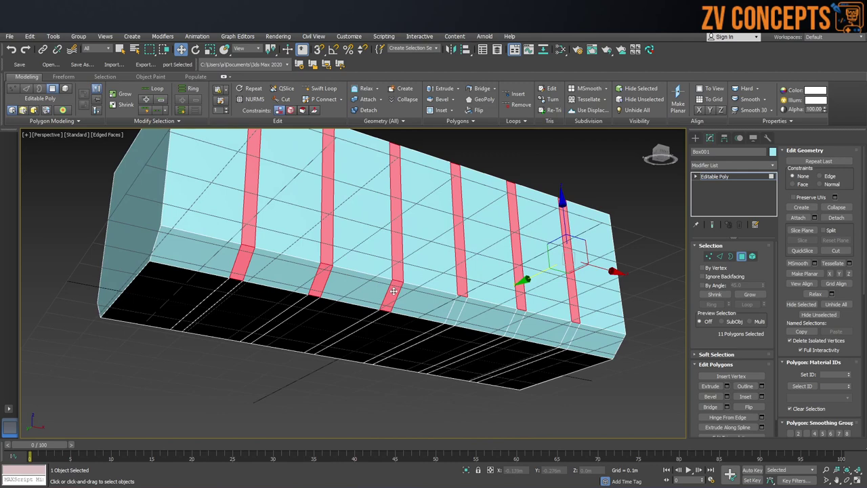
left_click(461, 302, "ctrl")
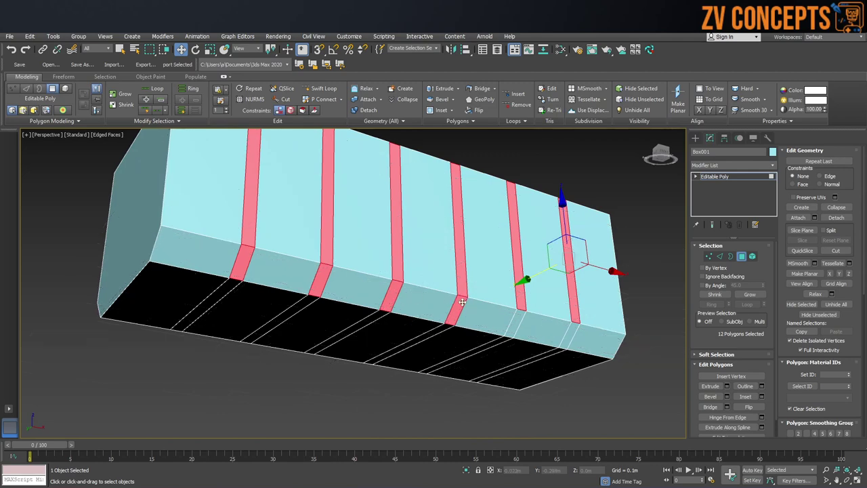
left_click(512, 317, "ctrl")
left_click(567, 330, "ctrl")
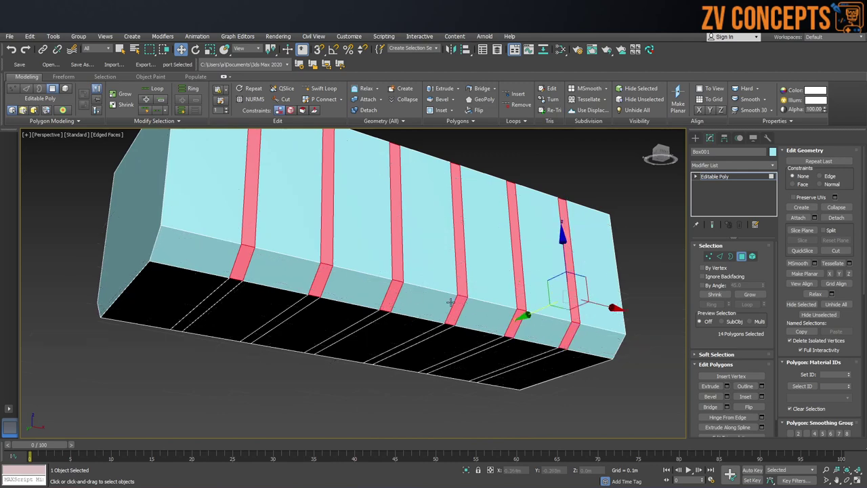
Add five more strip faces on the opposite side wall.
scroll(378, 265, "up", 5)
mouse_move(377, 265)
middle_mouse_down("alt")
mouse_move(438, 316)
mouse_move(287, 212)
middle_mouse_up("alt")
left_click(287, 212, "ctrl")
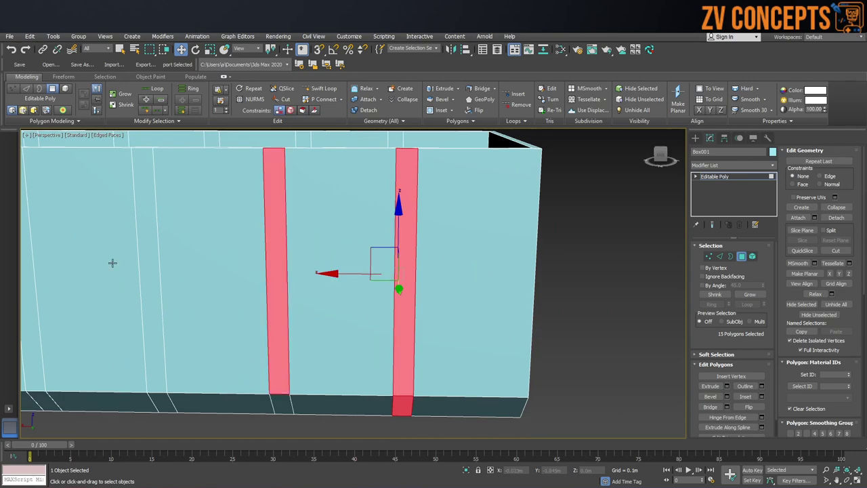
middle_click_drag(184, 248, 441, 307, "alt")
left_click(495, 256, "ctrl")
left_click(360, 238, "ctrl")
left_click(243, 228, "ctrl")
middle_click_drag(86, 267, 178, 266)
scroll(177, 267, "down", 2)
scroll(177, 267, "down", 5)
middle_click_drag(339, 264, 434, 264, "alt")
left_click(259, 263, "ctrl")
scroll(276, 263, "up", 2)
scroll(277, 281, "up", 1)
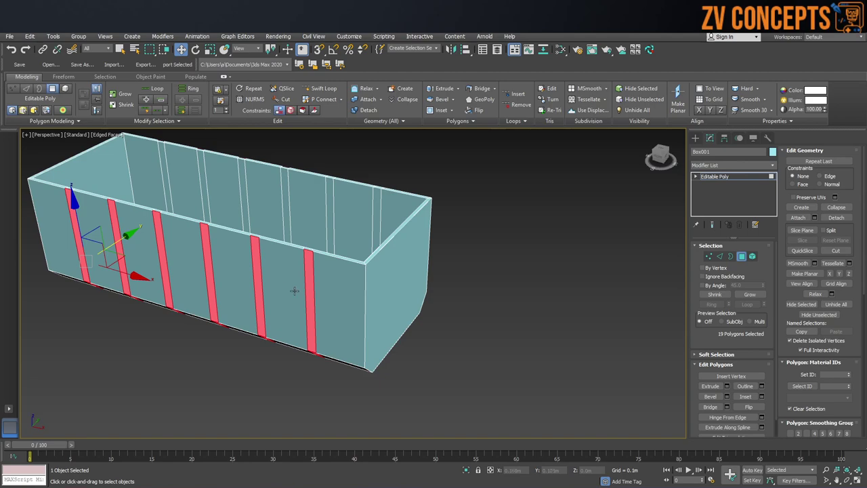
Add the last four lower strip faces, completing all 24 strip polygons.
middle_click_drag(295, 290, 318, 271, "alt")
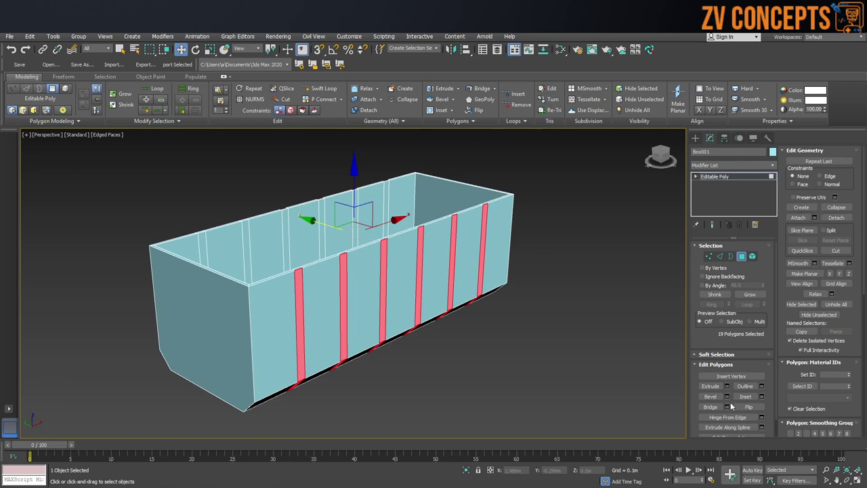
mouse_move(424, 311)
middle_mouse_down("alt")
mouse_move(502, 241)
mouse_move(534, 229)
middle_mouse_up("alt")
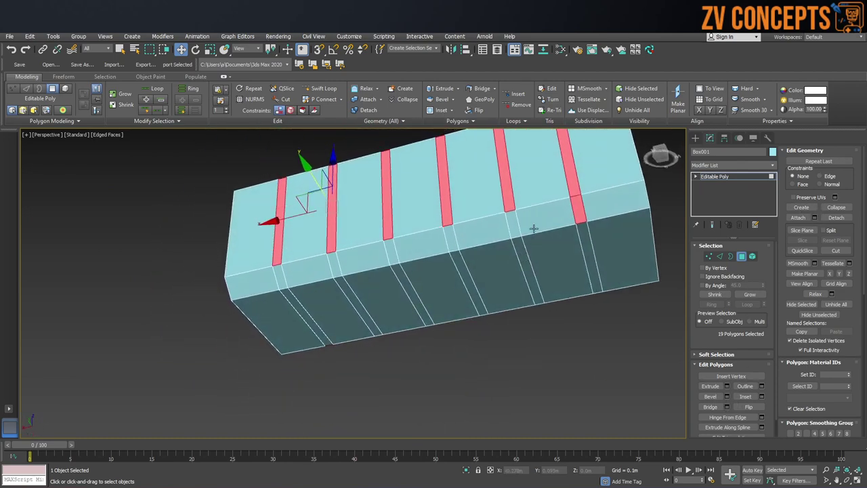
left_click(452, 234, "ctrl")
left_click(392, 245, "ctrl")
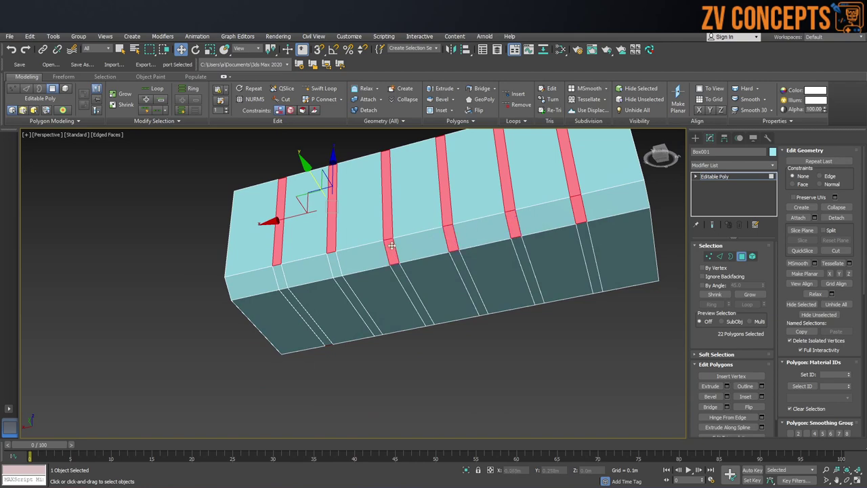
left_click(335, 258, "ctrl")
left_click(282, 278, "ctrl")
mouse_move(543, 220)
middle_mouse_down("alt")
mouse_move(393, 318)
mouse_move(451, 280)
mouse_move(423, 298)
middle_mouse_up("alt")
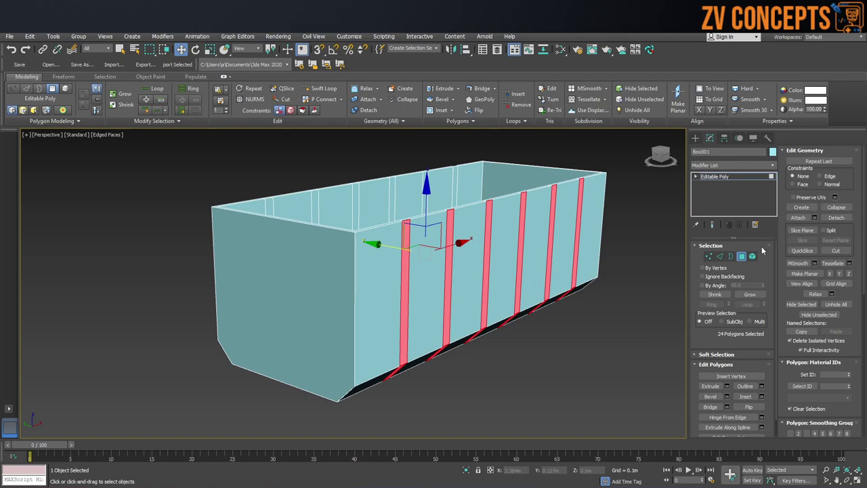
Extrude the 24 selected strip faces outward about 0.019 m to form raised ribs.
left_click(727, 386)
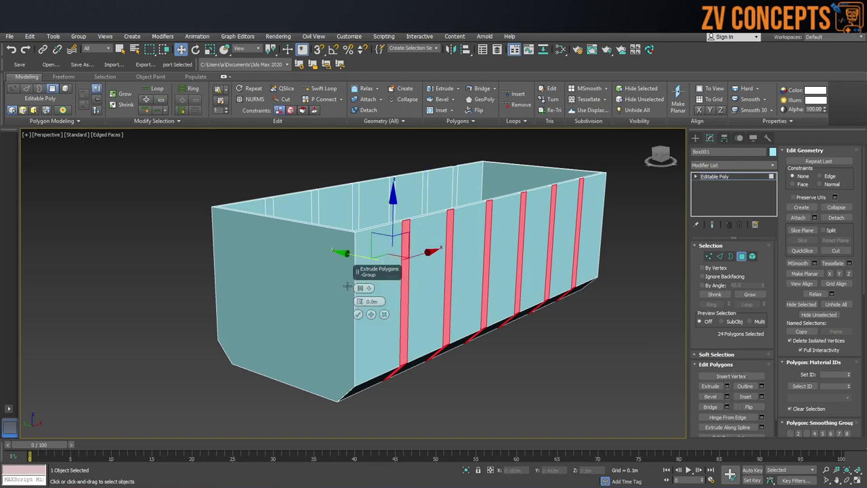
left_click_drag(360, 303, 361, 295)
mouse_move(366, 298)
middle_mouse_down("alt")
mouse_move(471, 226)
mouse_move(406, 203)
middle_mouse_up("alt")
scroll(400, 203, "up", 2)
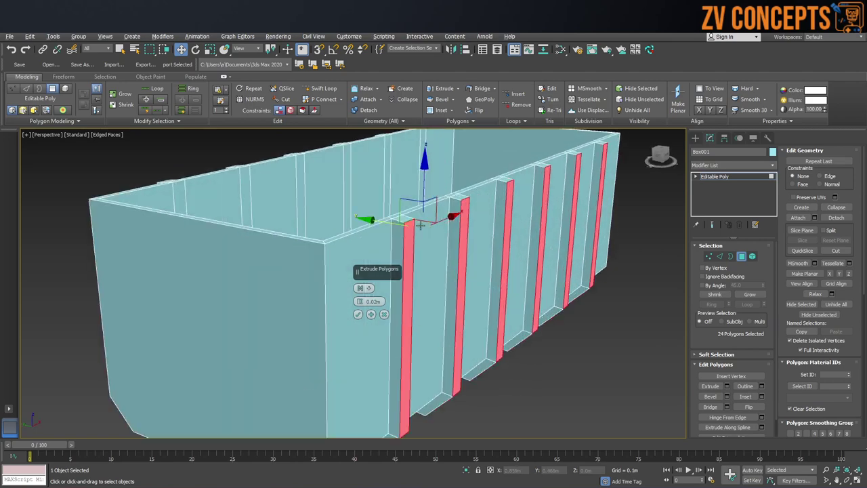
scroll(399, 203, "up", 1)
scroll(400, 203, "up", 3)
left_click_drag(360, 302, 340, 327)
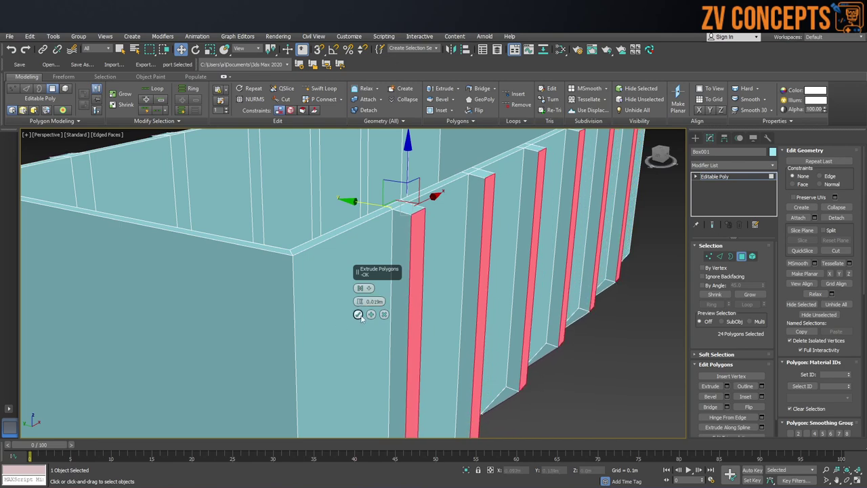
left_click(358, 313)
left_click(695, 137)
scroll(403, 222, "down", 5)
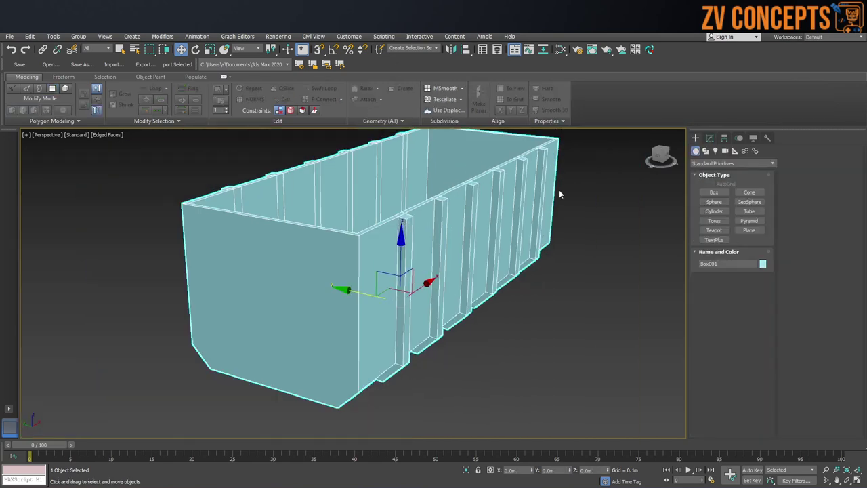
Deselect the box and switch to the Front view, zooming to frame it.
left_click(559, 194)
mouse_move(495, 206)
middle_mouse_down("alt")
mouse_move(460, 222)
mouse_move(464, 239)
middle_mouse_up("alt")
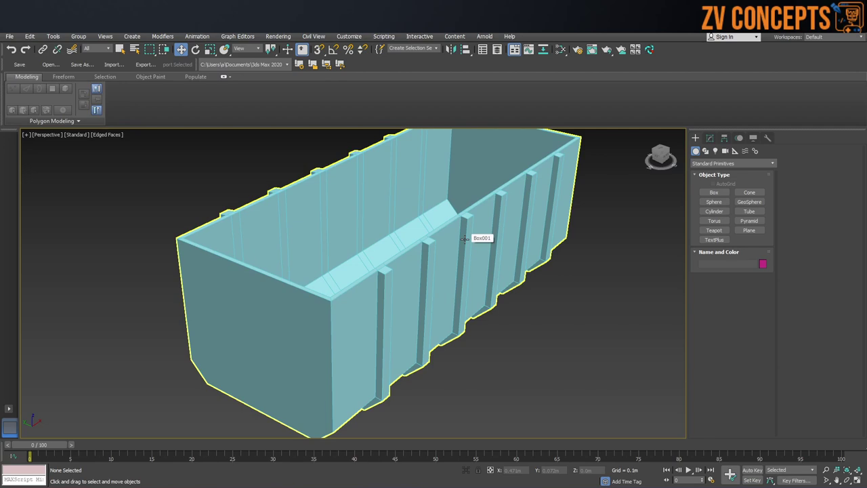
middle_click_drag(448, 250, 451, 243, "alt")
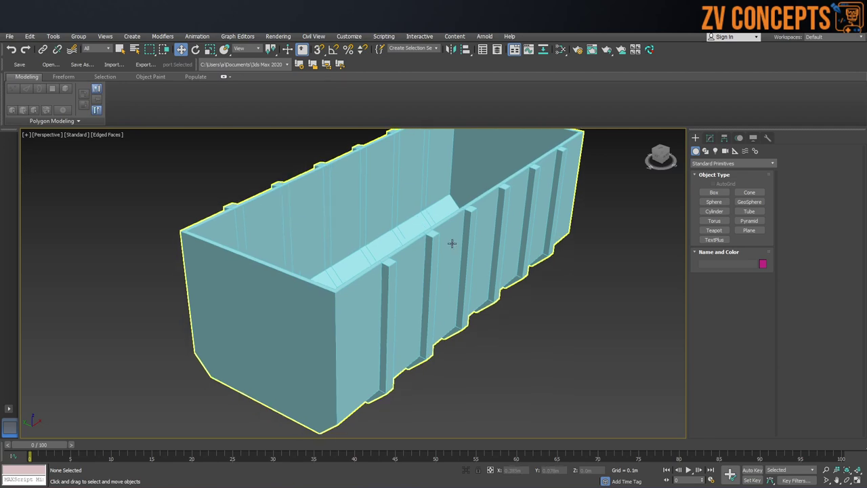
key("f")
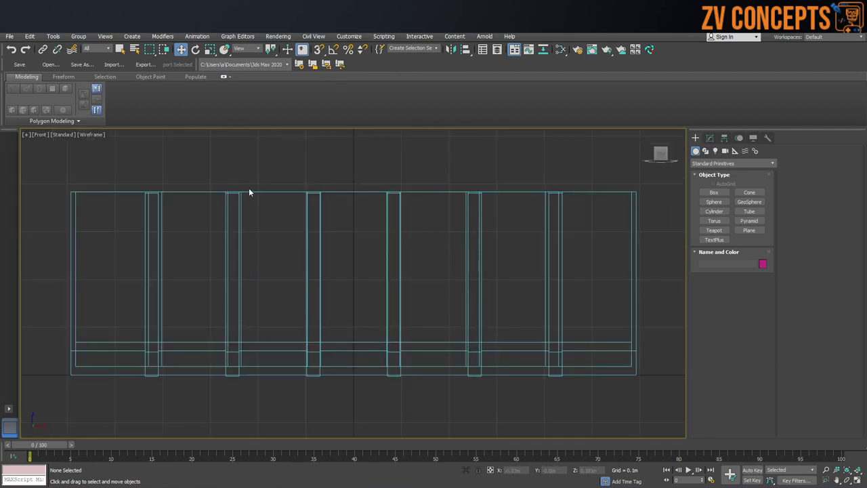
scroll(159, 181, "up", 3)
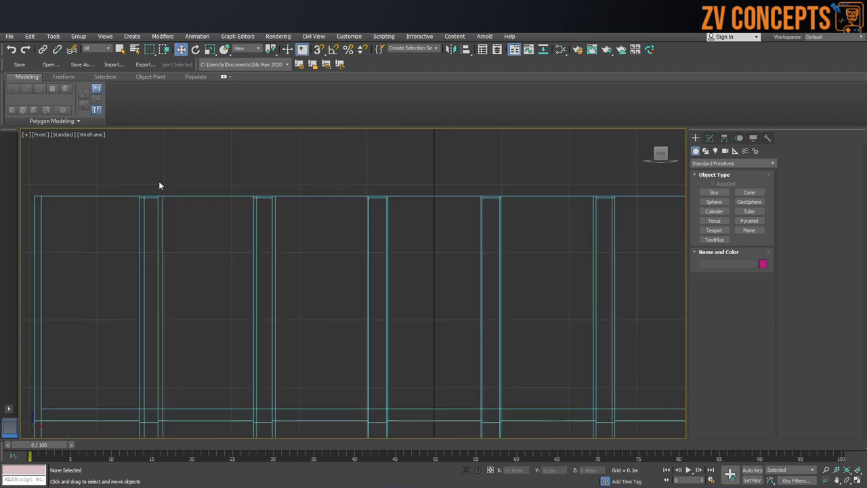
scroll(150, 186, "up", 4)
scroll(197, 216, "down", 5)
scroll(379, 203, "up", 4)
scroll(501, 203, "up", 3)
scroll(400, 206, "down", 5)
scroll(418, 199, "down", 3)
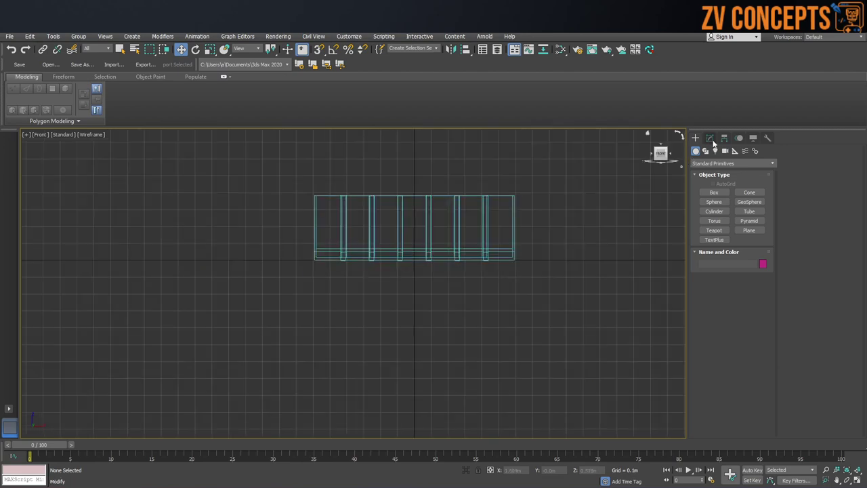
Select the box and box-select its top row of vertices in Vertex mode.
left_click(710, 138)
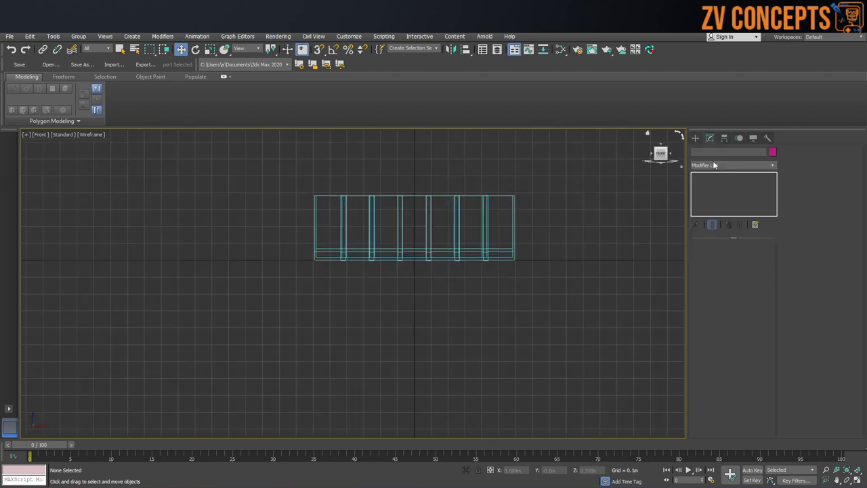
left_click(499, 214)
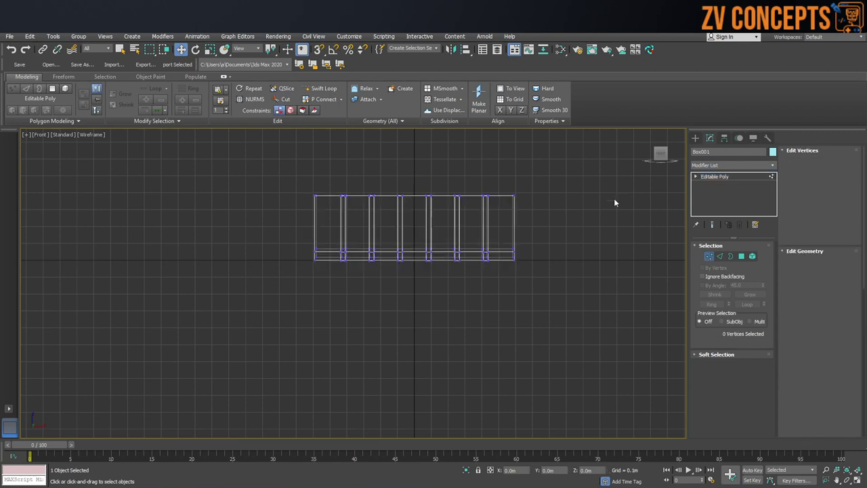
key("1")
left_click_drag(581, 145, 283, 207)
left_click_drag(105, 220, 105, 222)
scroll(382, 211, "up", 5)
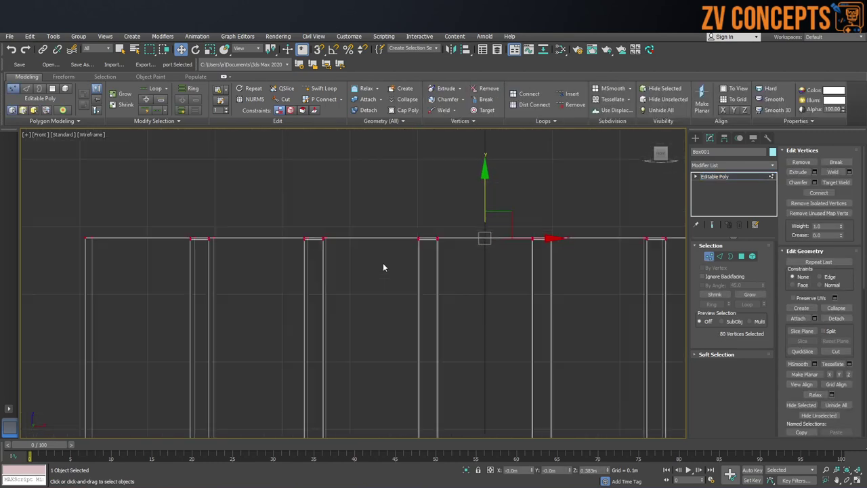
scroll(383, 263, "up", 4)
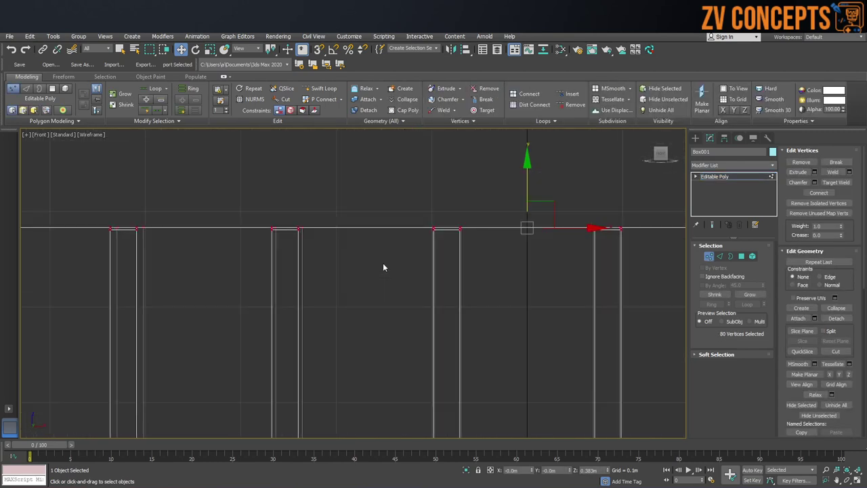
Scale the 80 top vertices level along the rim, then return to Perspective view.
left_click(210, 50)
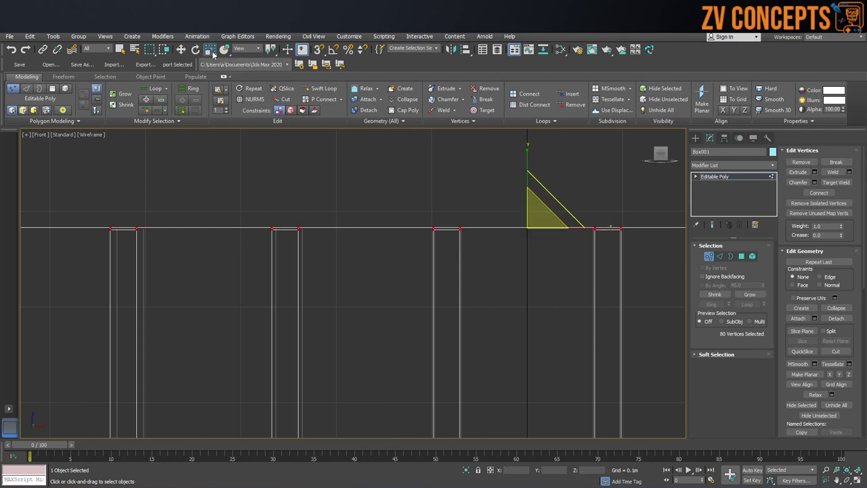
middle_click_drag(553, 284, 498, 314)
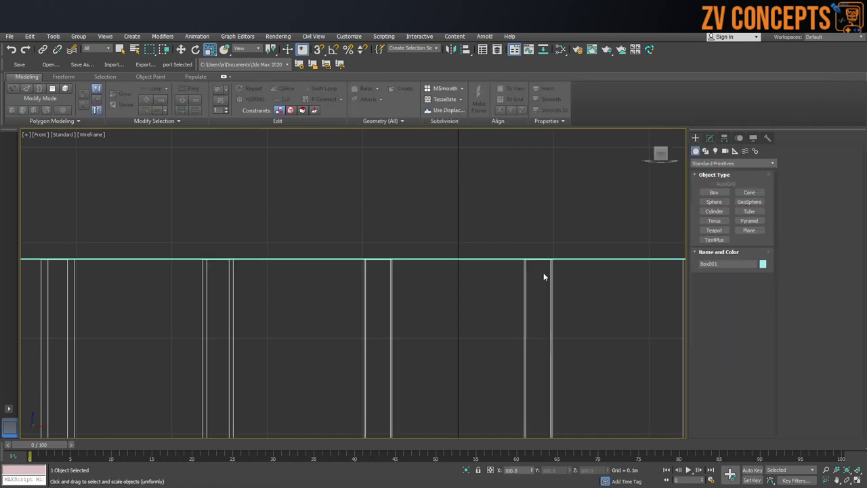
middle_click_drag(543, 273, 512, 275)
key("p")
scroll(430, 225, "up", 3)
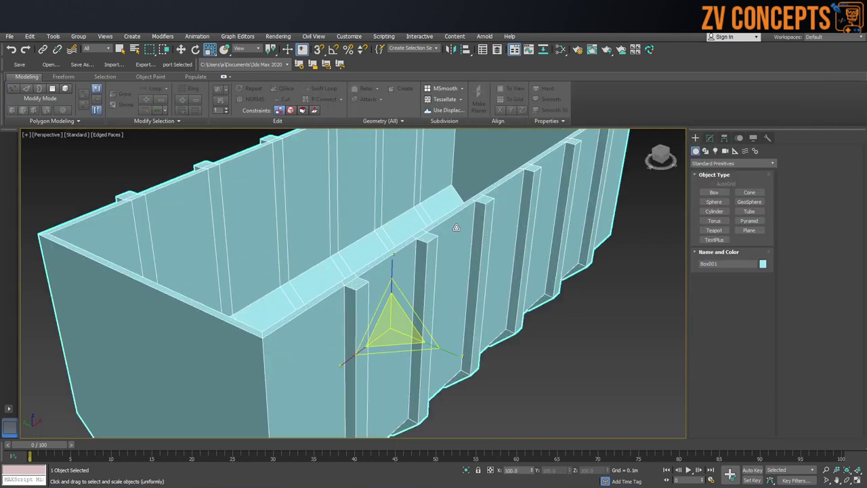
mouse_move(439, 251)
middle_mouse_down("alt")
mouse_move(513, 217)
mouse_move(523, 165)
middle_mouse_up("alt")
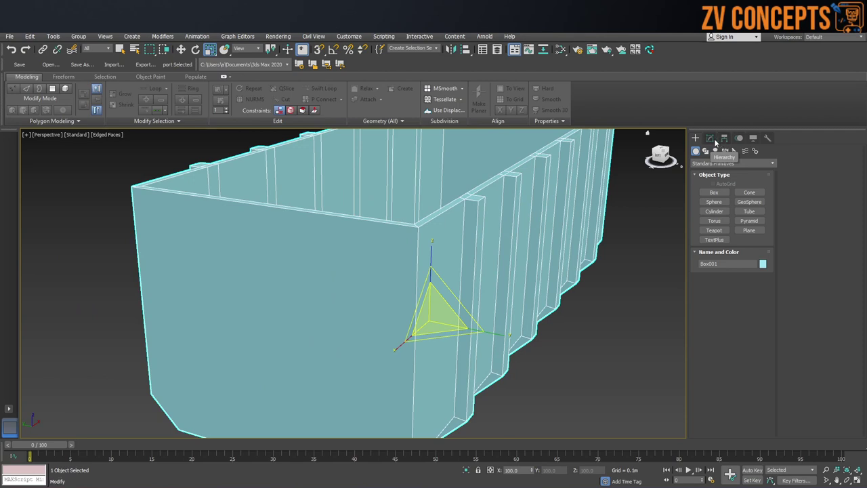
In Edge mode, select an end-wall top edge plus its opposite parallel edge.
left_click(709, 138)
left_click(742, 256)
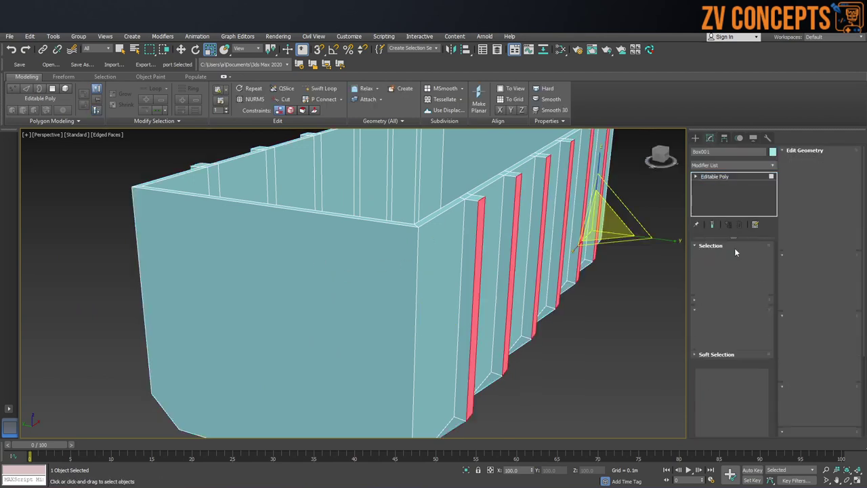
left_click(720, 256)
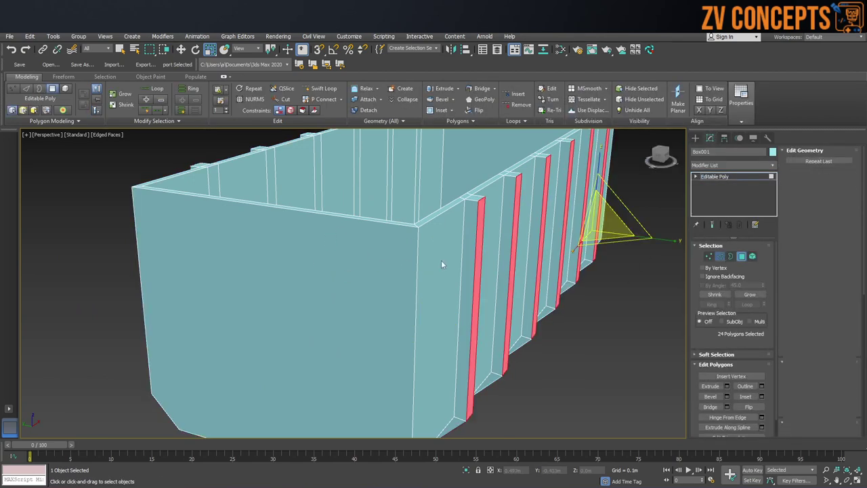
left_click(278, 208)
middle_click_drag(277, 208, 387, 238, "alt")
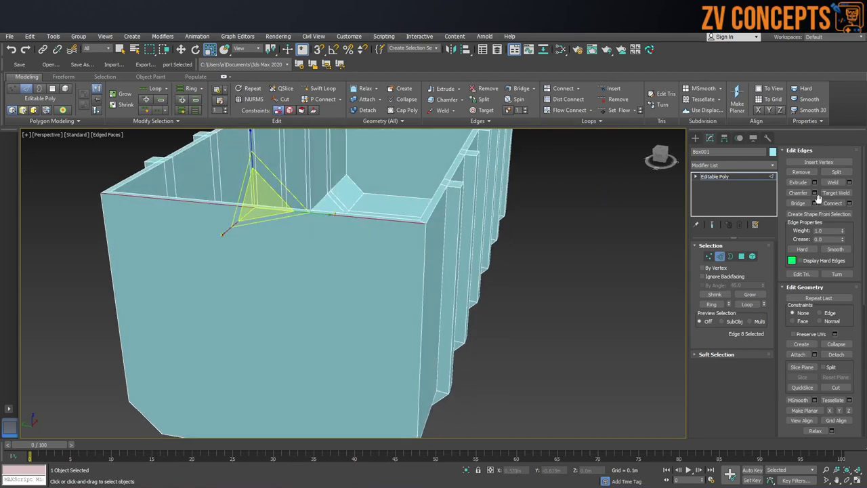
left_click(712, 304)
mouse_move(276, 258)
middle_mouse_down("alt")
mouse_move(306, 211)
mouse_move(283, 215)
mouse_move(298, 285)
mouse_move(280, 251)
mouse_move(281, 261)
mouse_move(407, 329)
mouse_move(397, 316)
mouse_move(542, 315)
mouse_move(465, 296)
middle_mouse_up("alt")
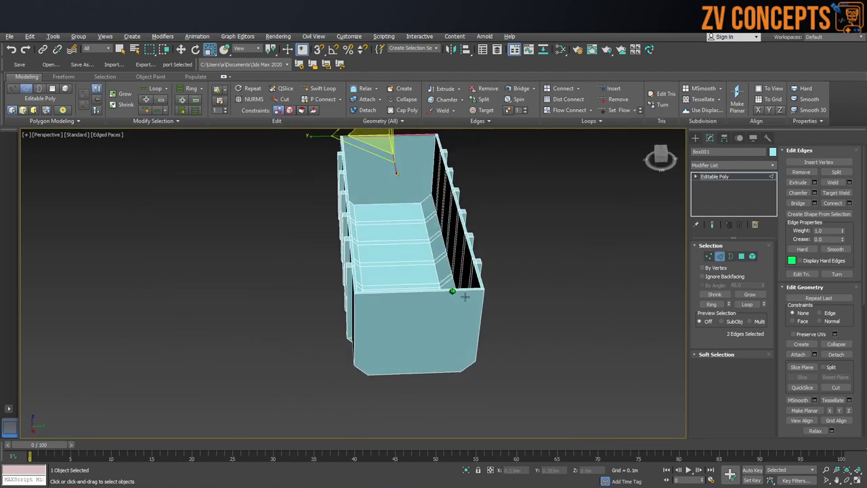
middle_click_drag(459, 255, 449, 265, "alt")
In the Top view, clear the selection and loop-select the edges between the ribs.
key("t")
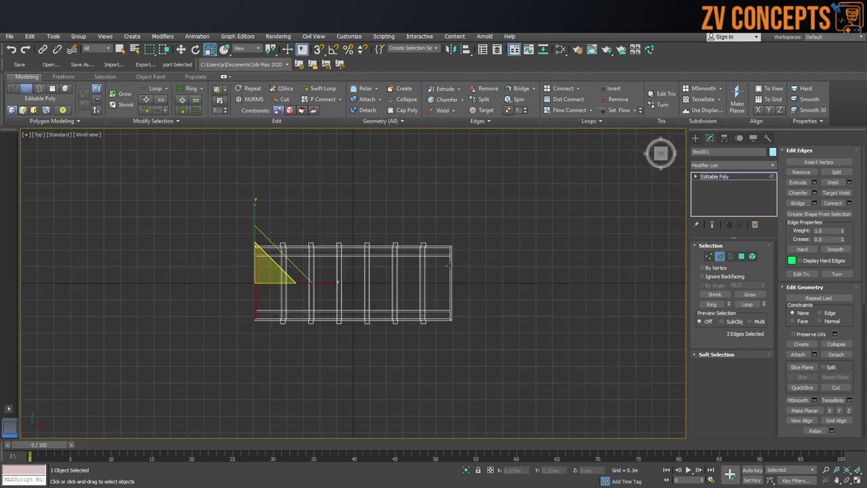
scroll(415, 279, "up", 5)
scroll(531, 256, "down", 3)
scroll(531, 256, "down", 2)
left_click(580, 260)
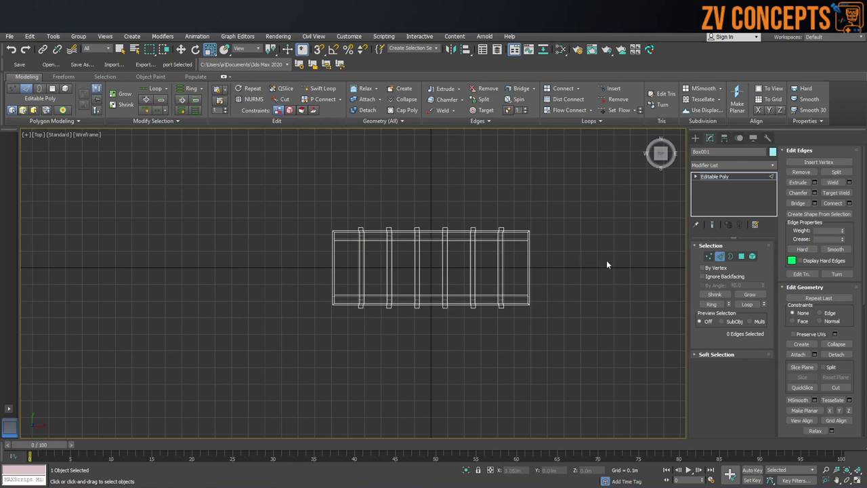
double_click(353, 259)
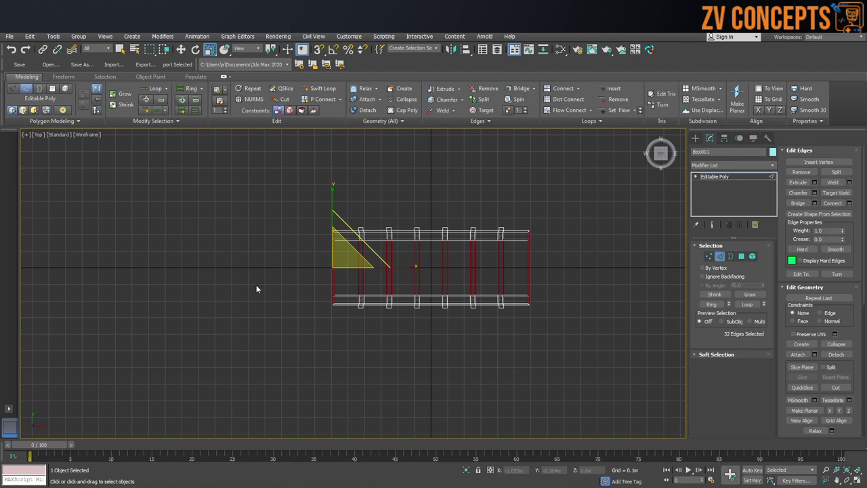
key("p")
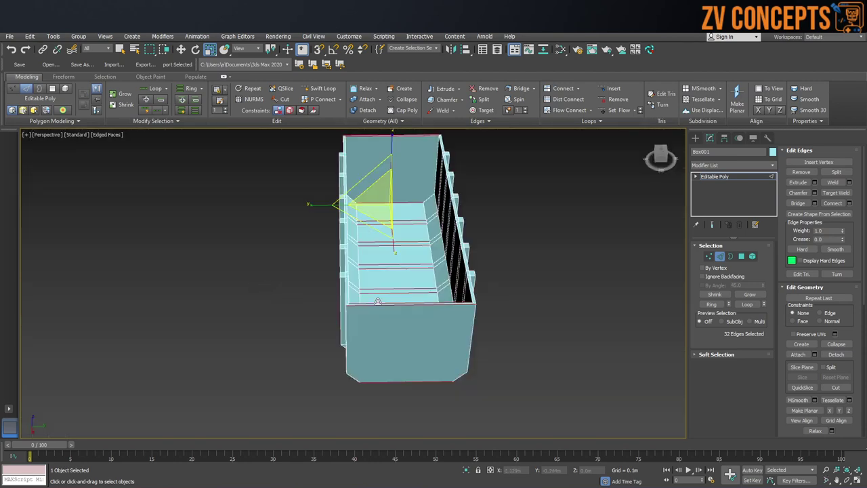
left_click(851, 204)
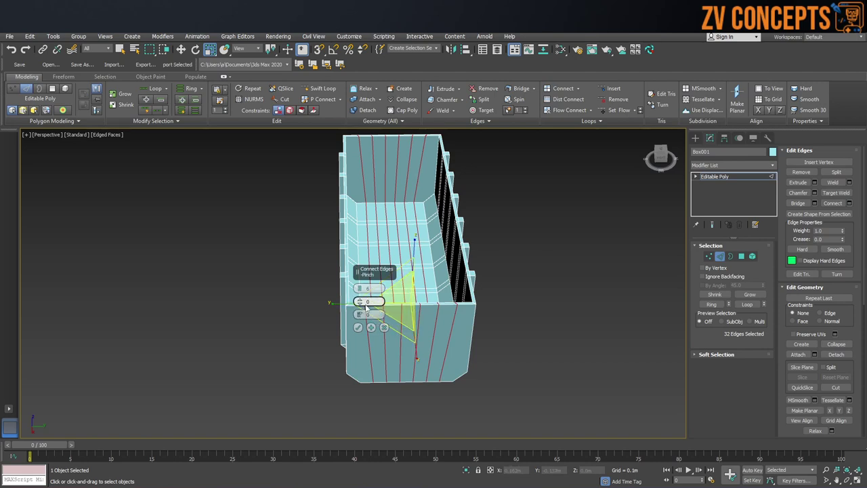
Connect the selected edges with 1 segment, adding a middle edge in each wall panel.
left_click_drag(360, 288, 361, 290)
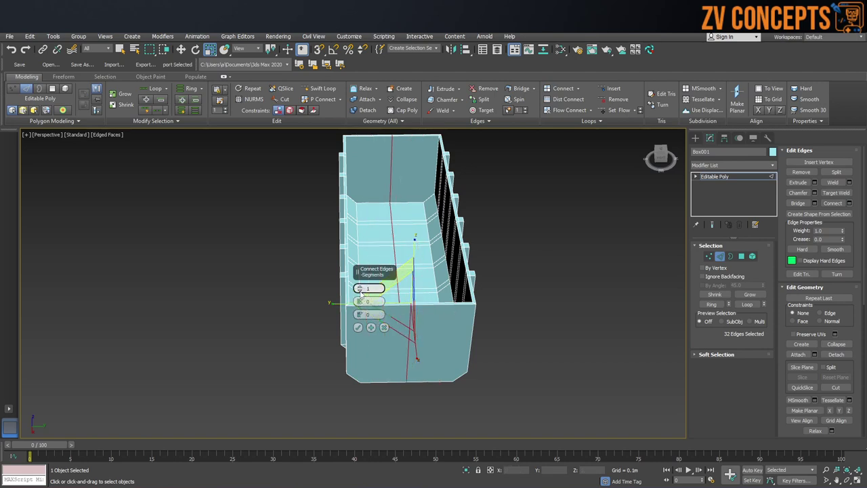
left_click(358, 327)
mouse_move(416, 273)
middle_mouse_down("alt")
mouse_move(407, 257)
mouse_move(416, 281)
middle_mouse_up("alt")
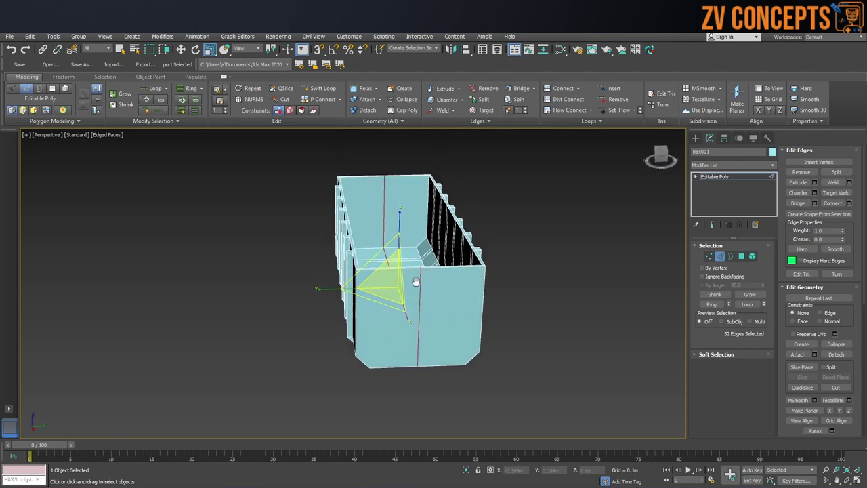
scroll(415, 282, "up", 2)
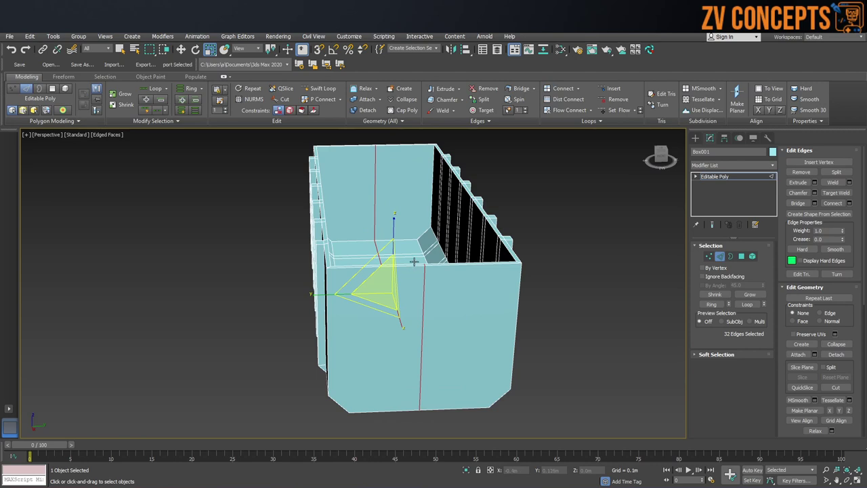
middle_click_drag(413, 273, 433, 275, "alt")
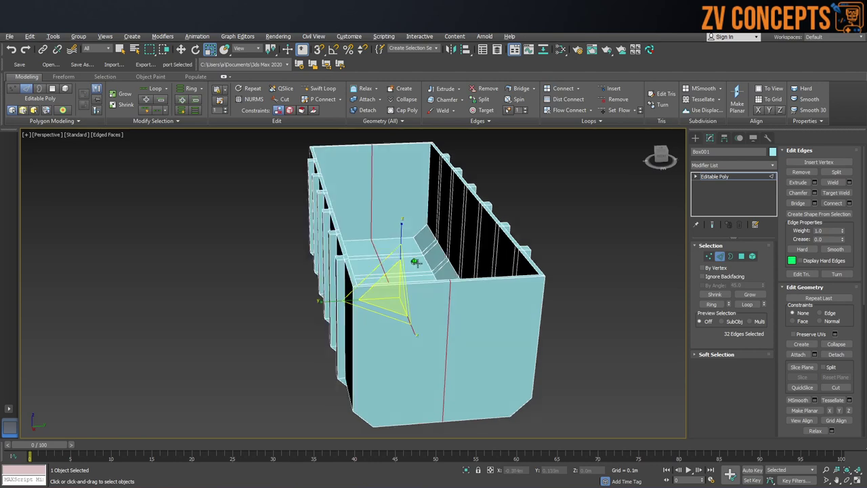
left_click(815, 192)
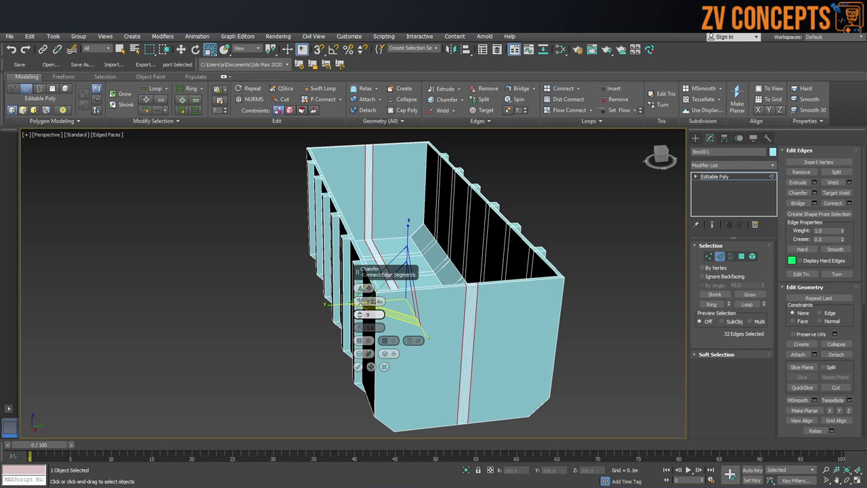
Chamfer the new middle edges by 0.062 m into narrow pairs.
left_click_drag(359, 301, 360, 284)
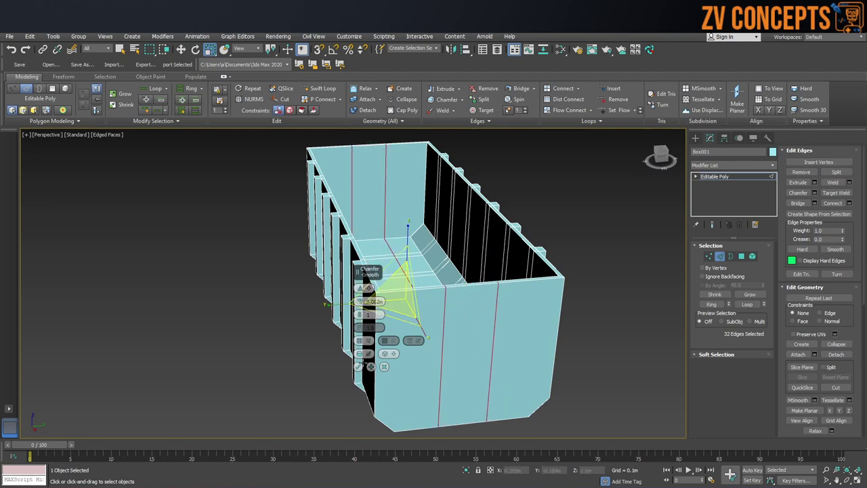
left_click(357, 367)
middle_click_drag(474, 353, 527, 353, "alt")
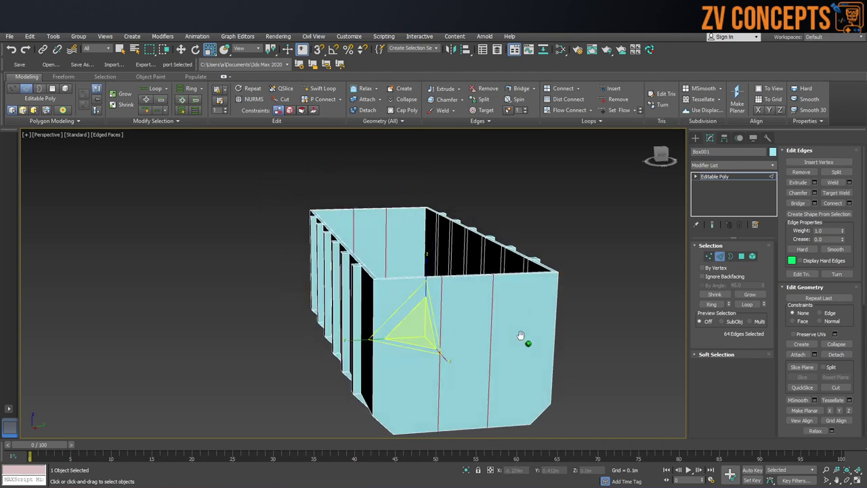
In the Front view, marquee-select all vertical wall edges, then return to Perspective.
key("f")
scroll(385, 282, "down", 5)
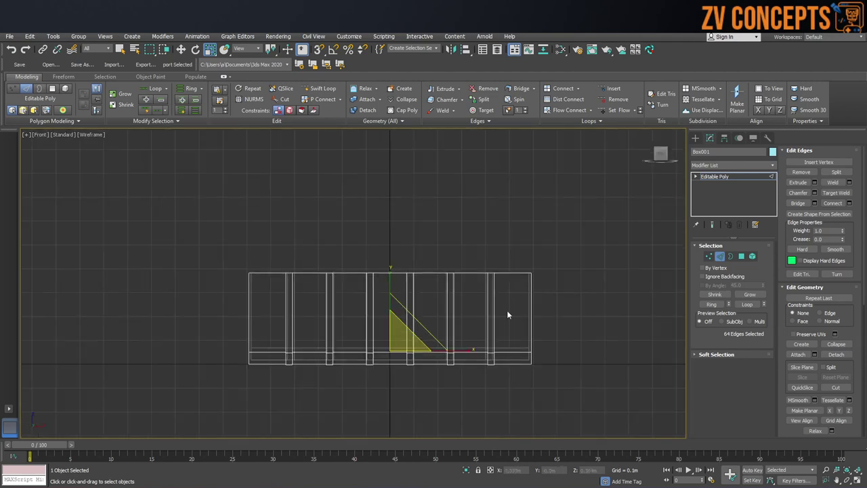
left_click(600, 327)
left_click_drag(605, 312, 20, 313)
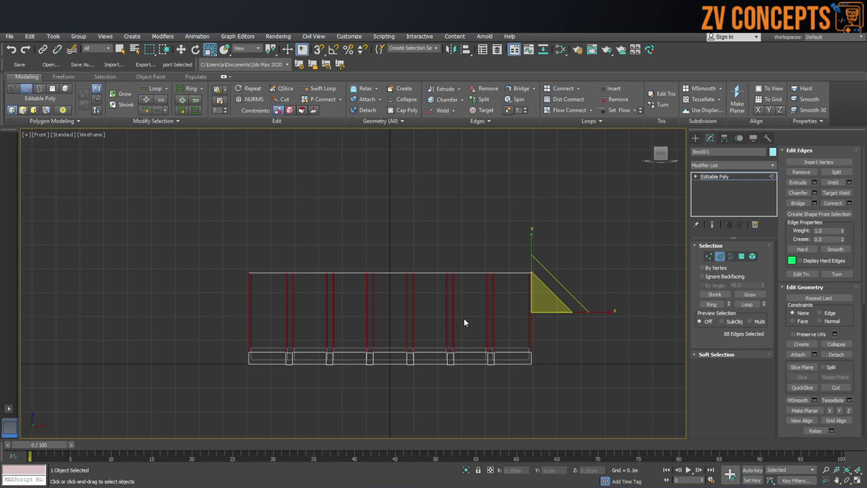
key("p")
middle_click_drag(450, 284, 449, 292, "alt")
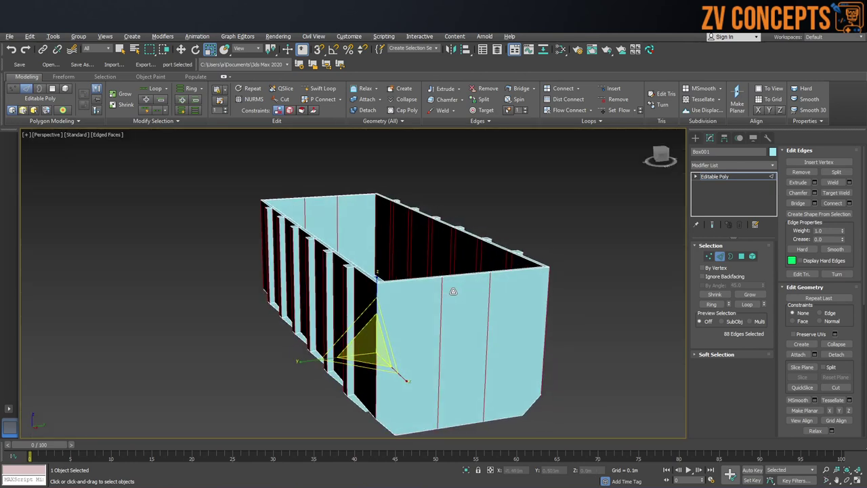
left_click(850, 203)
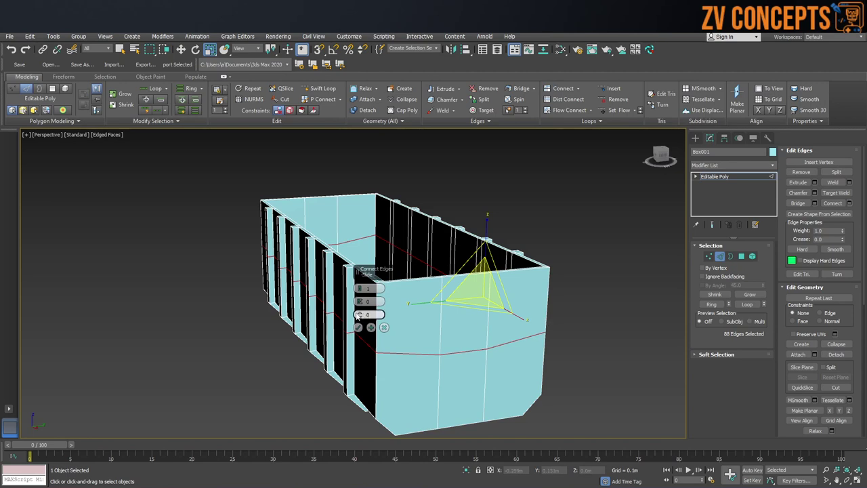
Connect the vertical edges into one horizontal loop, flatten it with Make Planar Z, adjust its height.
left_click(358, 327)
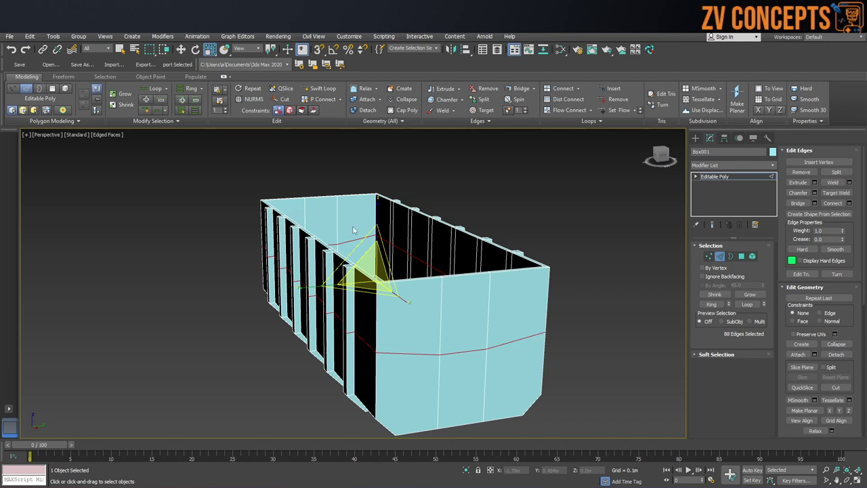
left_click_drag(378, 203, 395, 386)
left_click(849, 411)
middle_click_drag(451, 310, 450, 305, "alt")
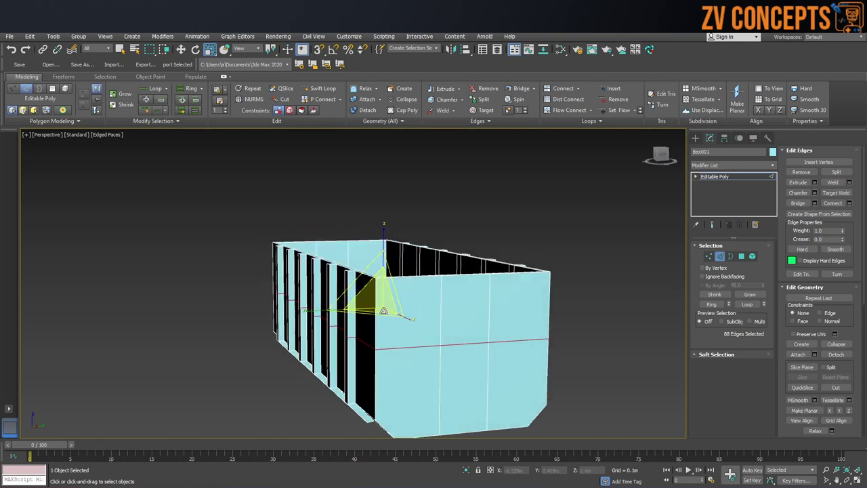
key("w")
left_click_drag(384, 260, 383, 252)
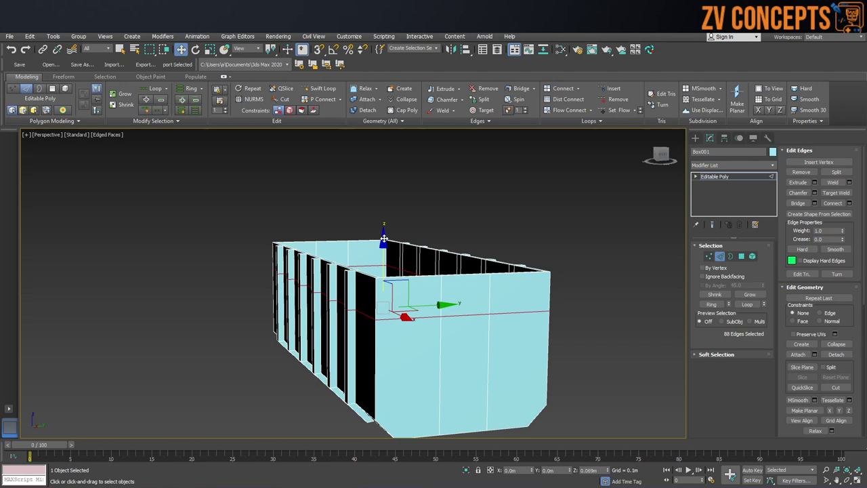
Chamfer the loop 0.032 m into two loops and raise the upper loop up the walls.
left_click(815, 193)
left_click_drag(360, 301, 364, 309)
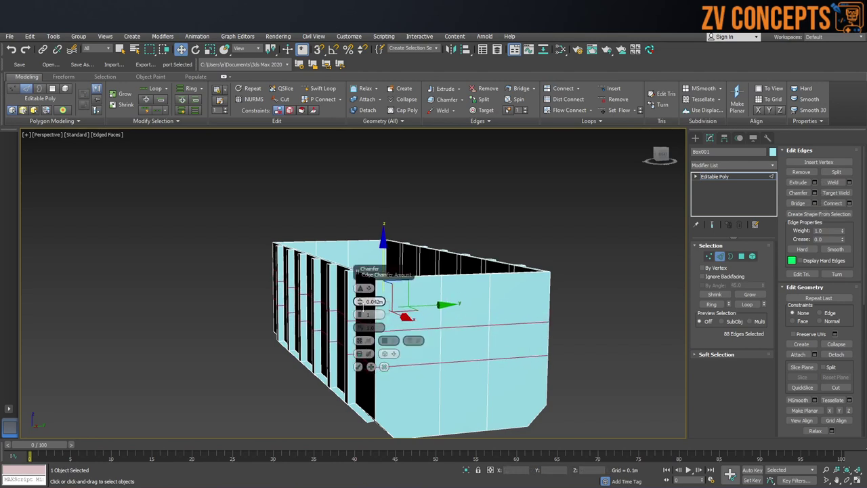
left_click(358, 367)
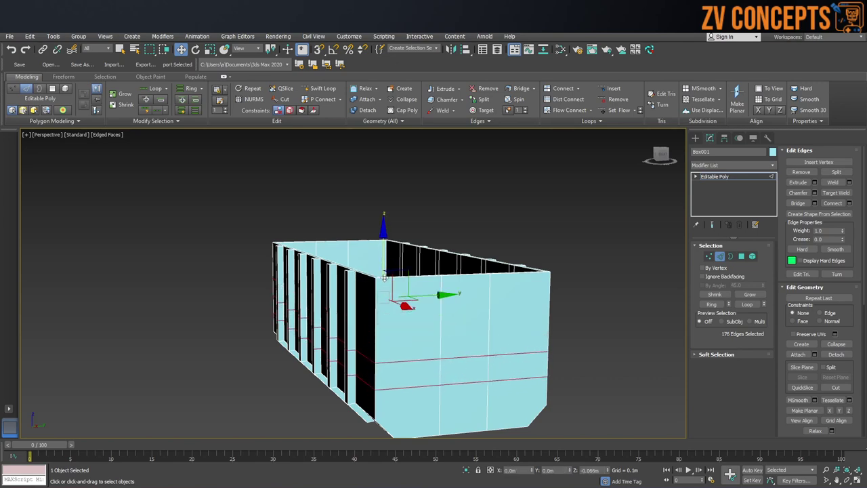
mouse_move(466, 341)
middle_mouse_down("alt")
mouse_move(502, 351)
mouse_move(491, 349)
middle_mouse_up("alt")
double_click(465, 351)
left_click_drag(326, 268, 326, 249)
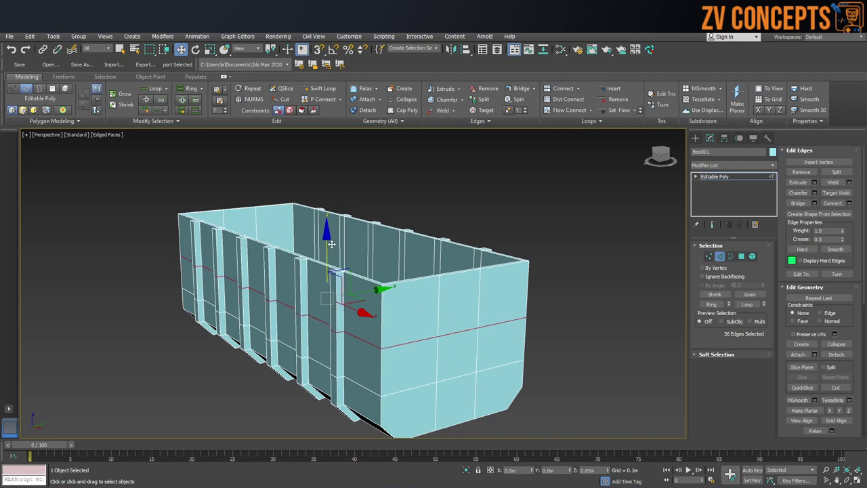
left_click(635, 323)
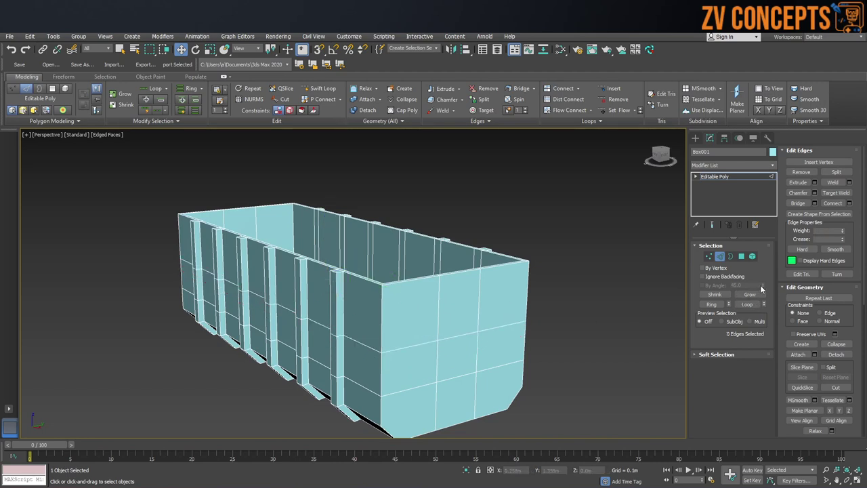
left_click(741, 256)
Extrude a single end-wall panel outward into a small protruding block.
left_click(445, 350)
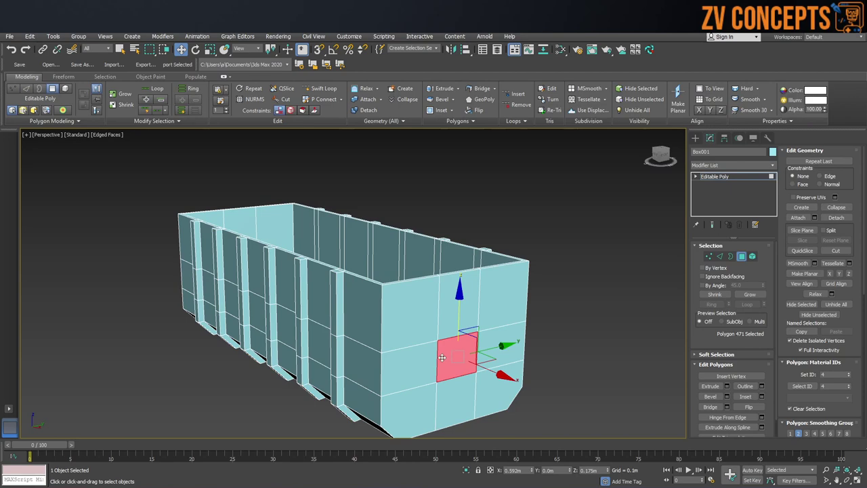
scroll(445, 350, "down", 5)
scroll(327, 289, "down", 2)
left_click(309, 298)
scroll(309, 298, "up", 6)
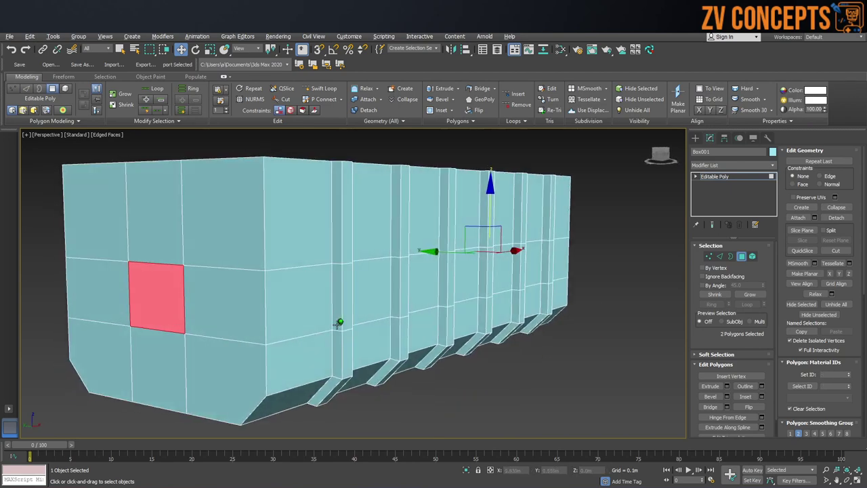
scroll(230, 322, "down", 1)
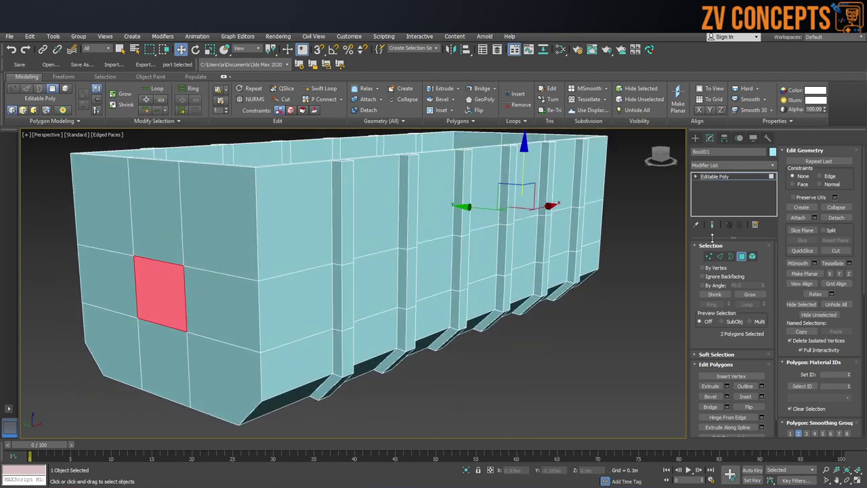
scroll(752, 339, "down", 1)
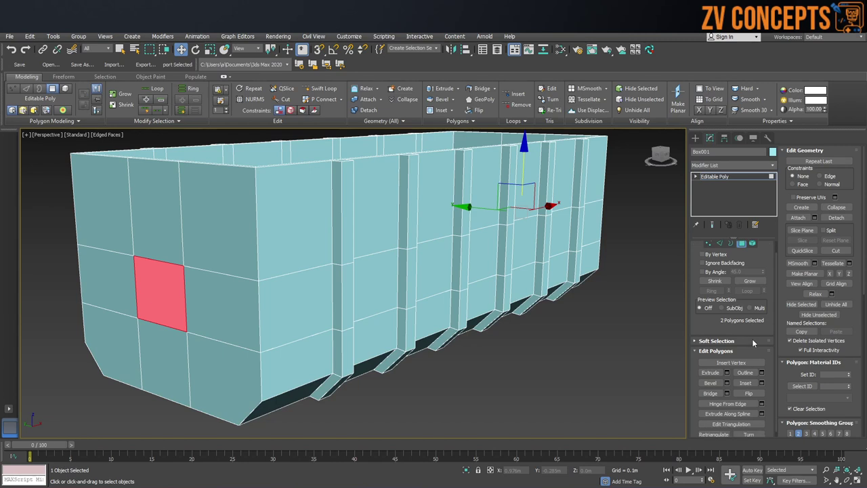
left_click(727, 373)
left_click_drag(362, 307, 363, 285)
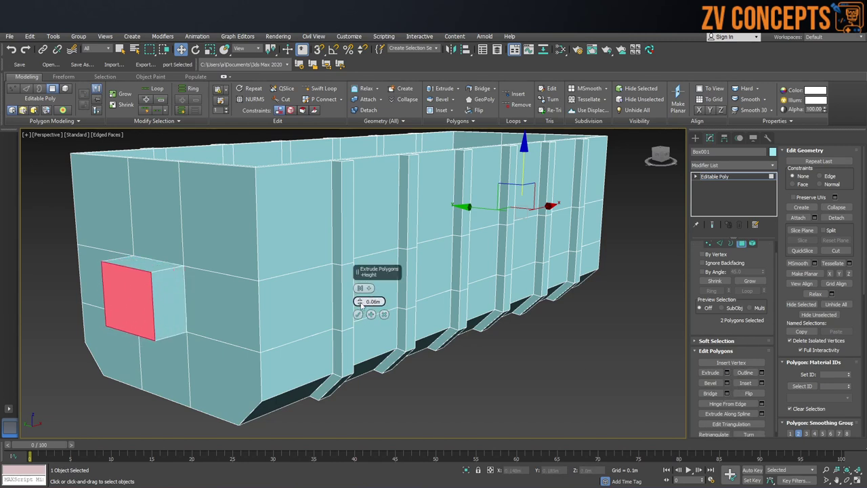
left_click(358, 314)
Select the block's outer edge and slide it toward the wall to slant the block.
middle_click_drag(183, 290, 185, 293, "alt")
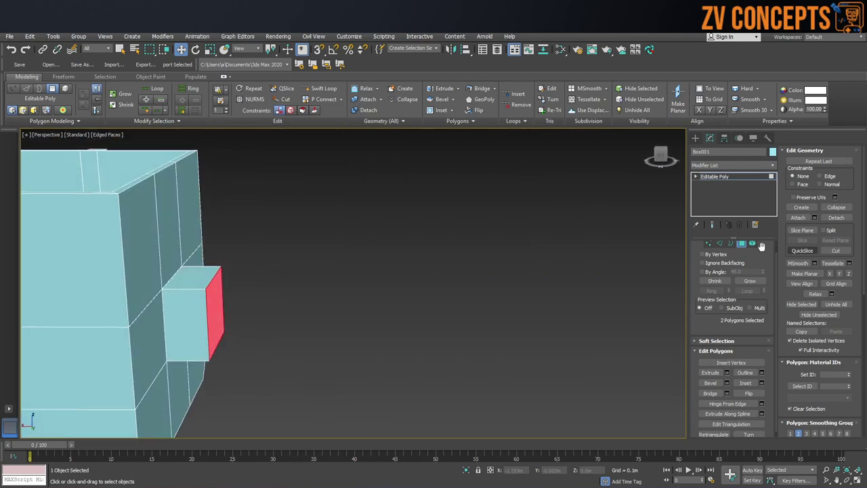
left_click(719, 243)
left_click(210, 278)
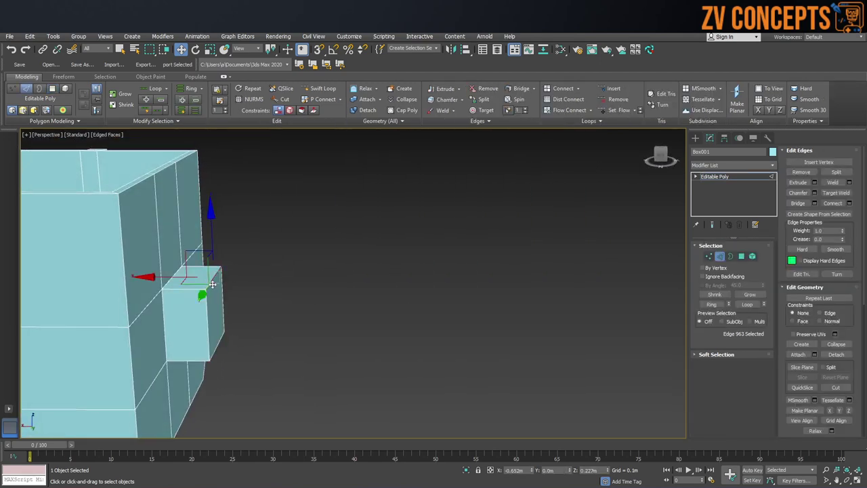
middle_click_drag(210, 278, 342, 293, "alt")
left_click_drag(342, 292, 287, 279)
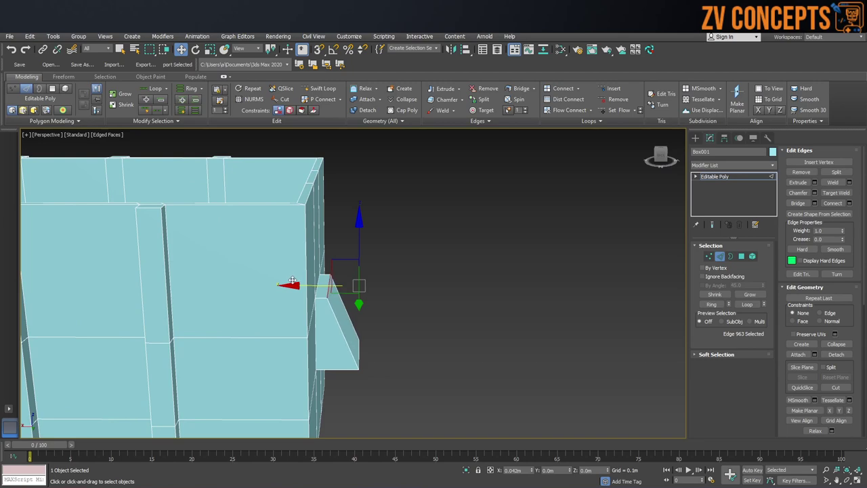
scroll(465, 306, "down", 5)
Pick another edge on the side block, then return to Polygon mode to select its end face.
middle_click_drag(233, 300, 445, 294, "alt")
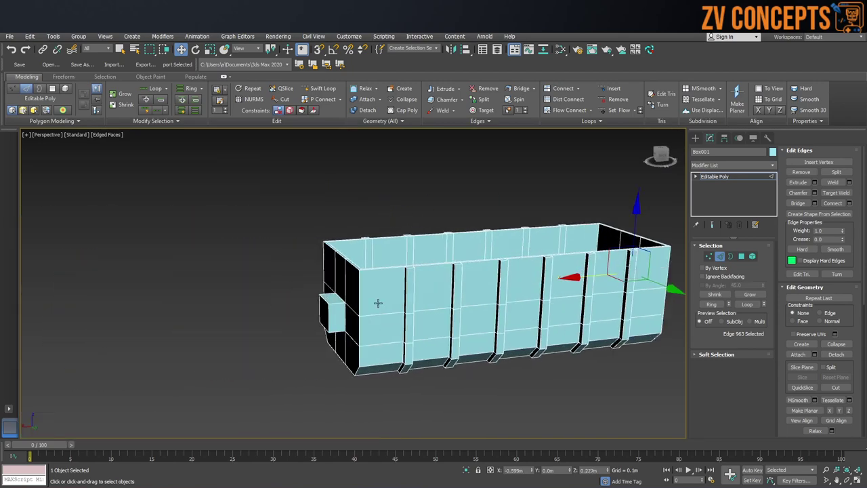
scroll(333, 306, "up", 5)
left_click(333, 306)
scroll(419, 299, "down", 5)
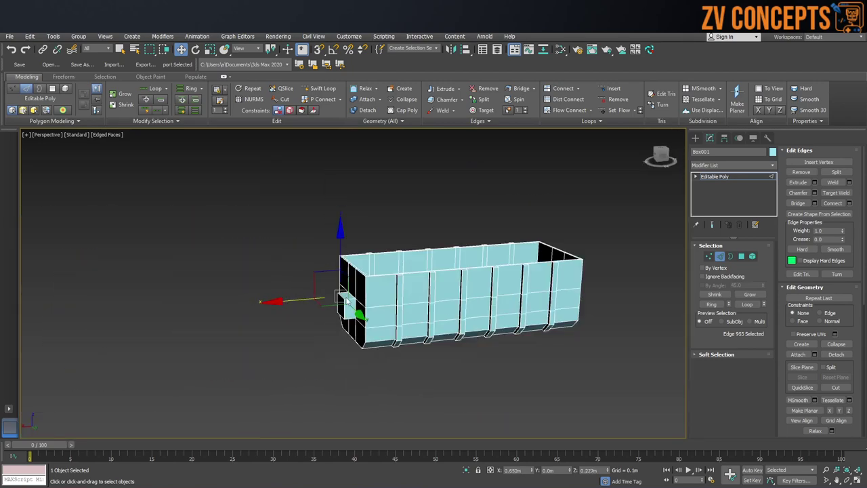
scroll(419, 299, "up", 5)
mouse_move(438, 304)
middle_mouse_down("alt")
mouse_move(396, 304)
mouse_move(287, 339)
mouse_move(635, 310)
middle_mouse_up("alt")
left_click(741, 256)
scroll(312, 333, "down", 3)
scroll(389, 323, "up", 5)
Inset the block's two end faces with a 0.005 m border.
left_click(391, 327, "ctrl")
mouse_move(391, 327)
middle_mouse_down("alt")
mouse_move(432, 320)
mouse_move(406, 318)
middle_mouse_up("alt")
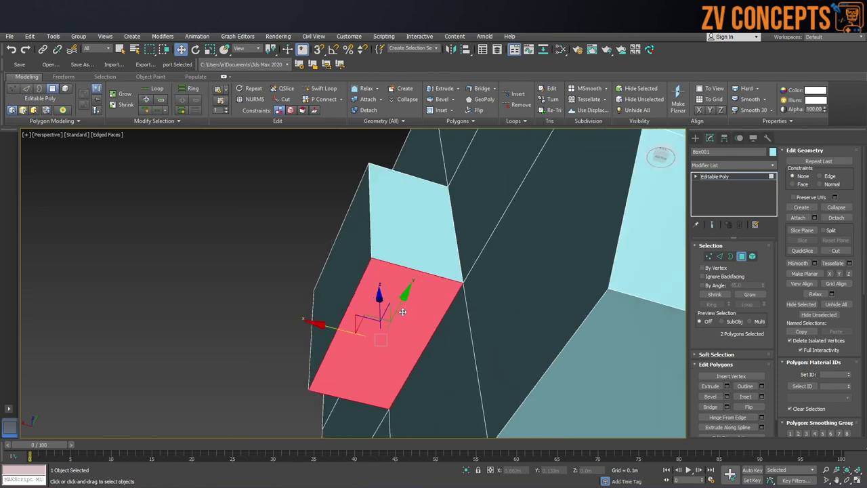
left_click(761, 398)
left_click_drag(360, 304, 360, 301)
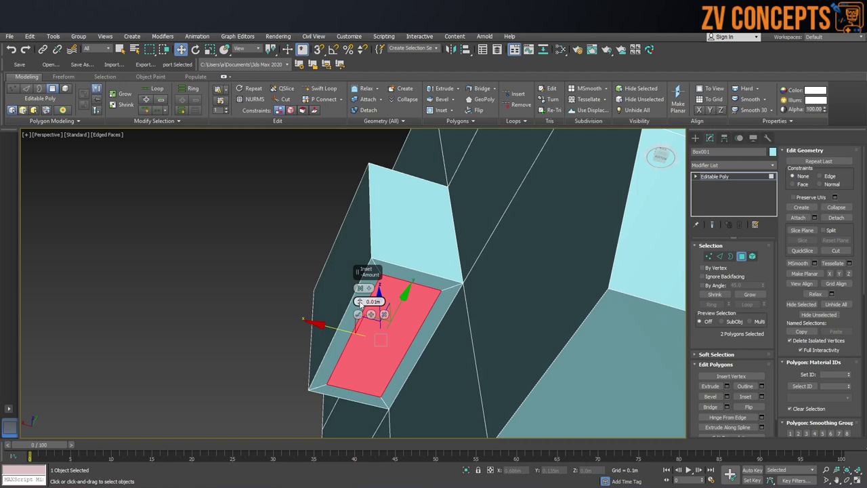
left_click_drag(359, 301, 360, 310)
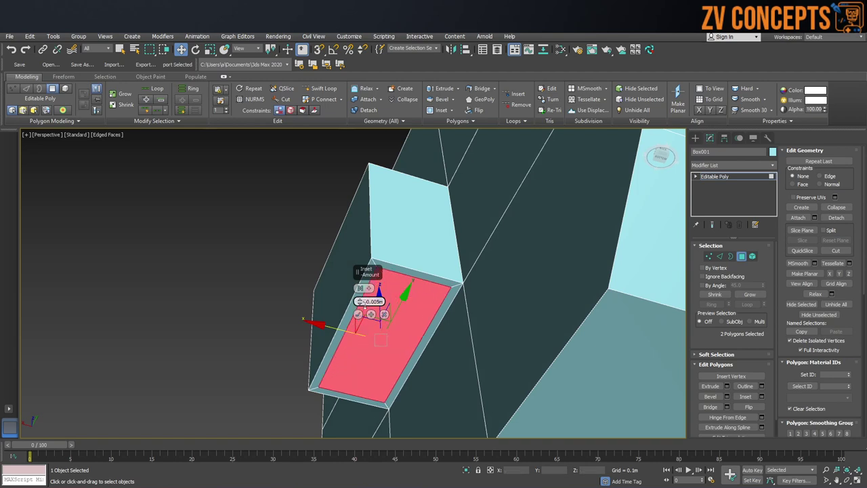
left_click(357, 315)
scroll(407, 287, "down", 5)
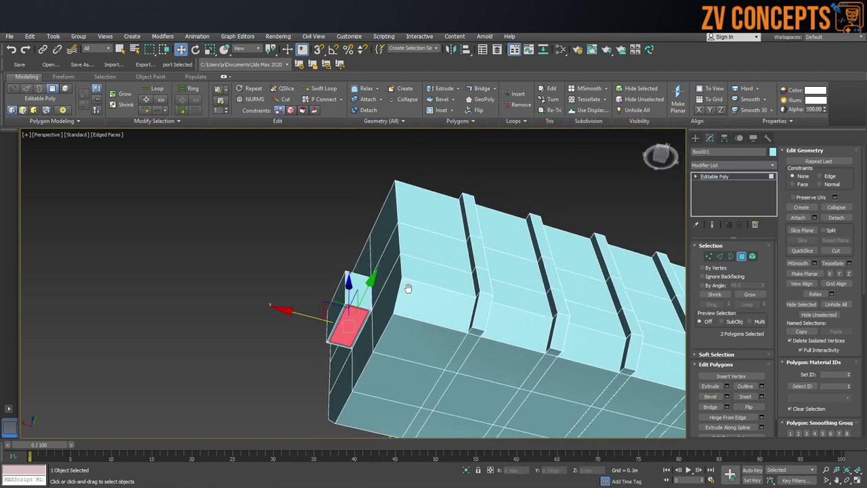
key("f")
key("F3")
key("p")
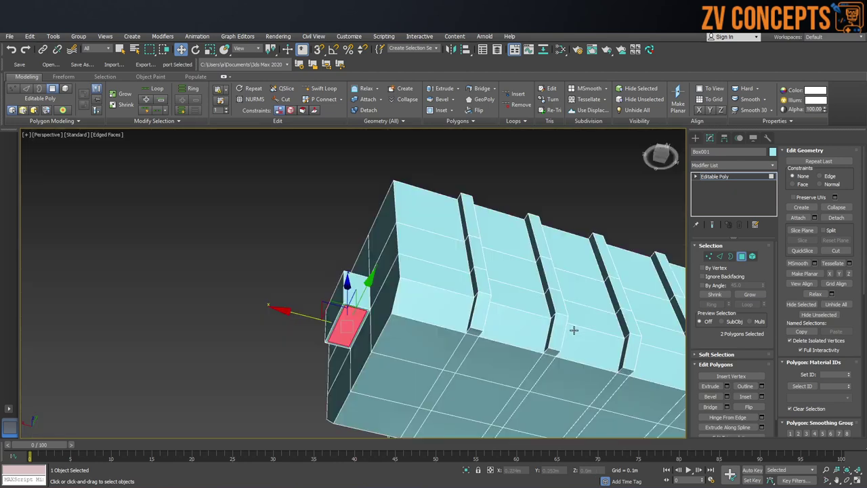
scroll(315, 343, "up", 5)
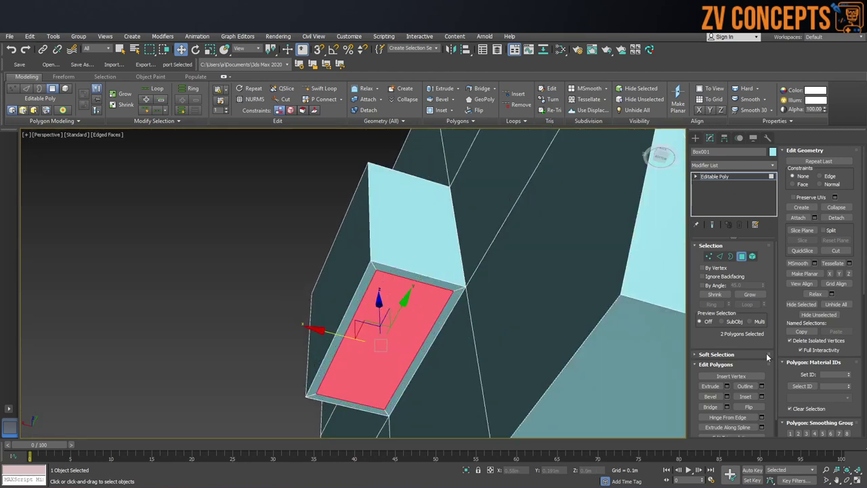
Reset an extrusion on the inset faces to zero height without extruding, then view from the Front.
left_click(727, 385)
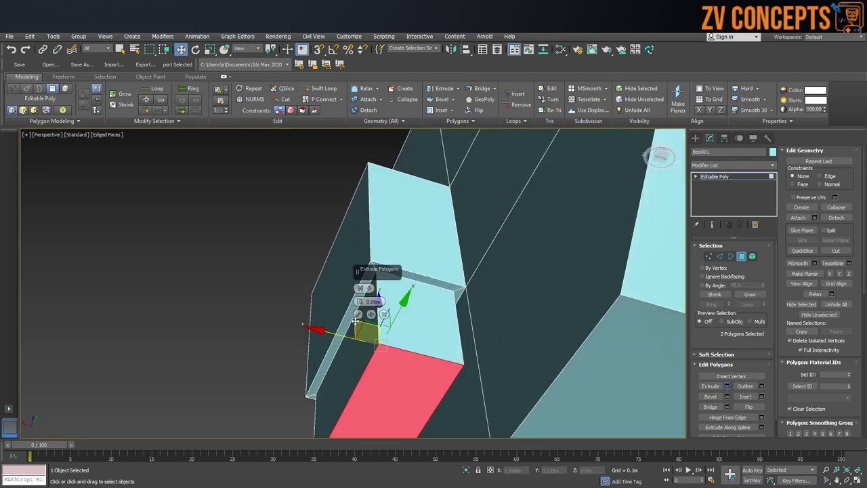
right_click(358, 304)
left_click(358, 313)
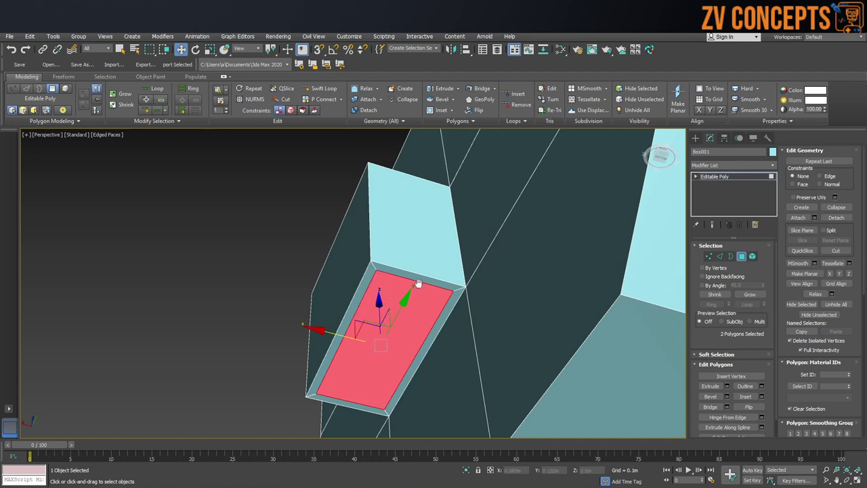
key("f")
scroll(525, 231, "up", 5)
scroll(521, 220, "up", 2)
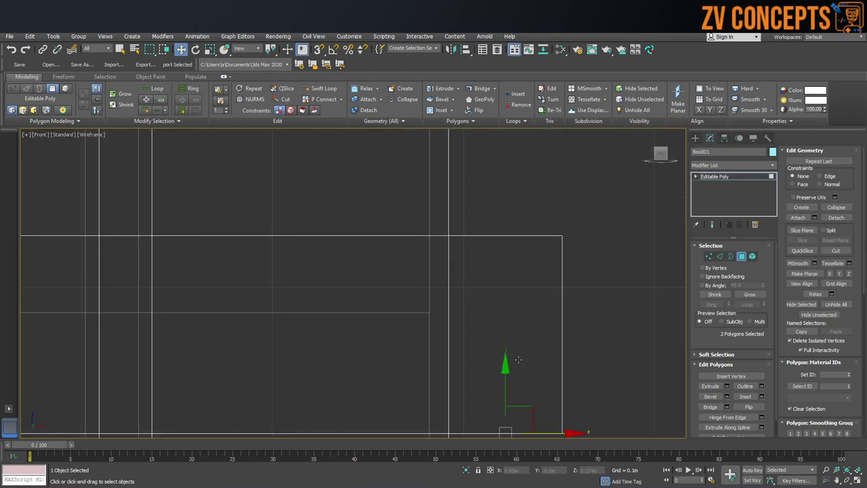
Move the inset faces up, then slide the block's upper corner vertices left to slant one side.
left_click_drag(521, 220, 532, 191)
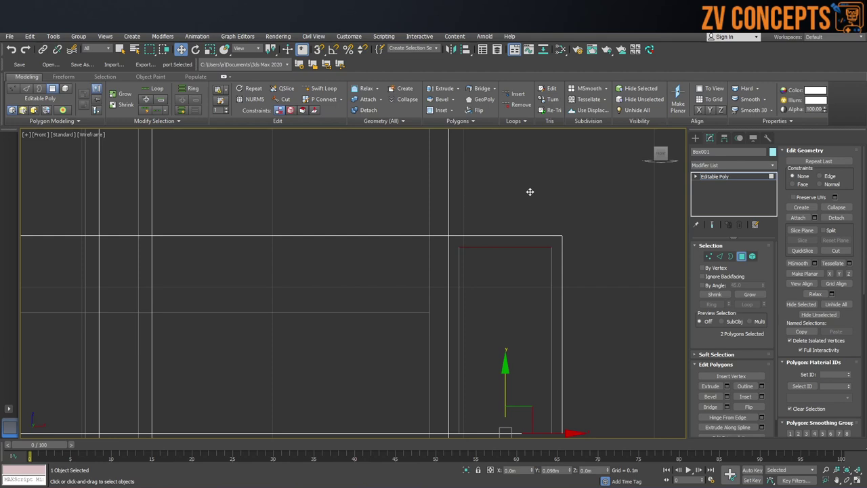
scroll(502, 225, "down", 6)
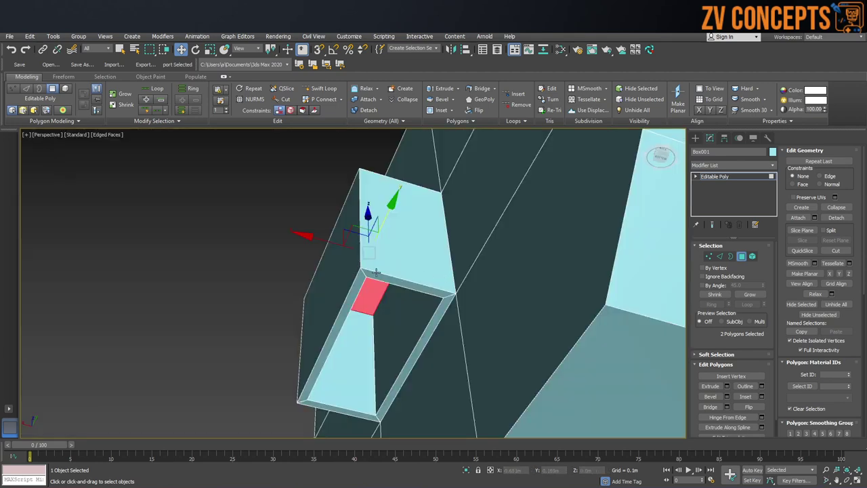
left_click(708, 256)
scroll(525, 227, "up", 4)
scroll(552, 224, "up", 5)
left_click_drag(577, 209, 447, 315)
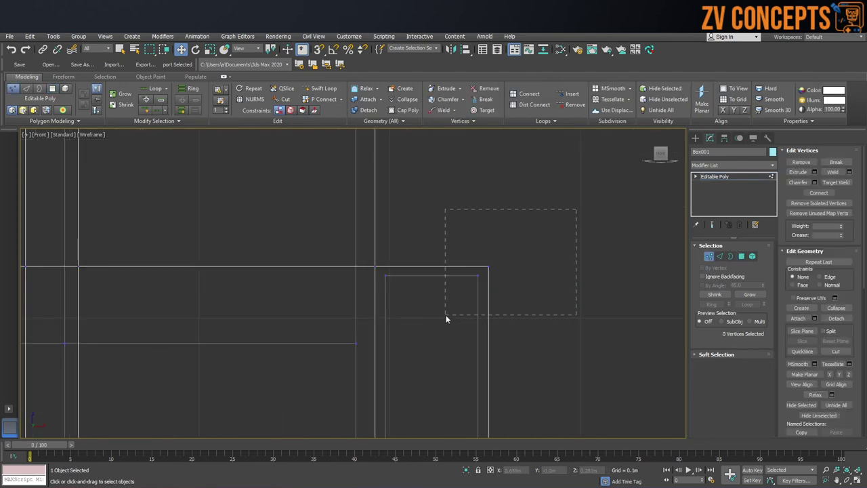
left_click_drag(574, 232, 447, 306)
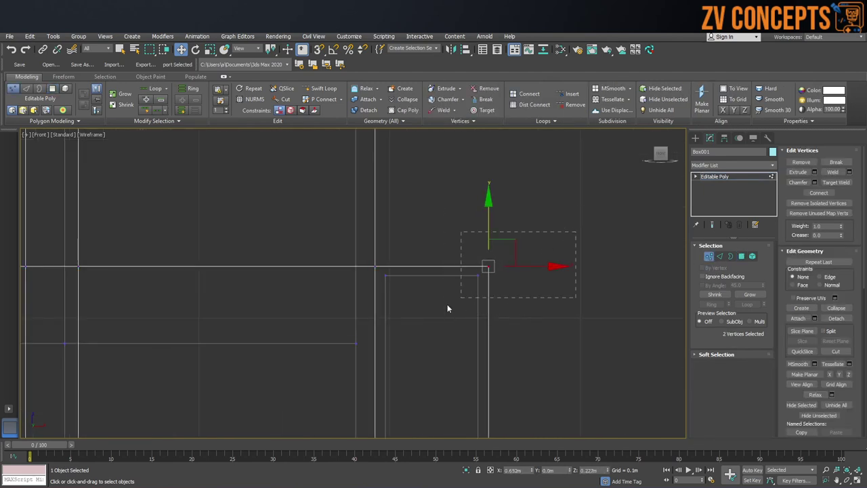
Slide the block's top-left vertices right to slant the other side, then return to Perspective.
left_click_drag(517, 271, 452, 273)
scroll(449, 273, "down", 6)
middle_click_drag(192, 290, 267, 307)
scroll(325, 279, "up", 5)
left_click_drag(445, 300, 444, 301)
left_click_drag(461, 271, 517, 281)
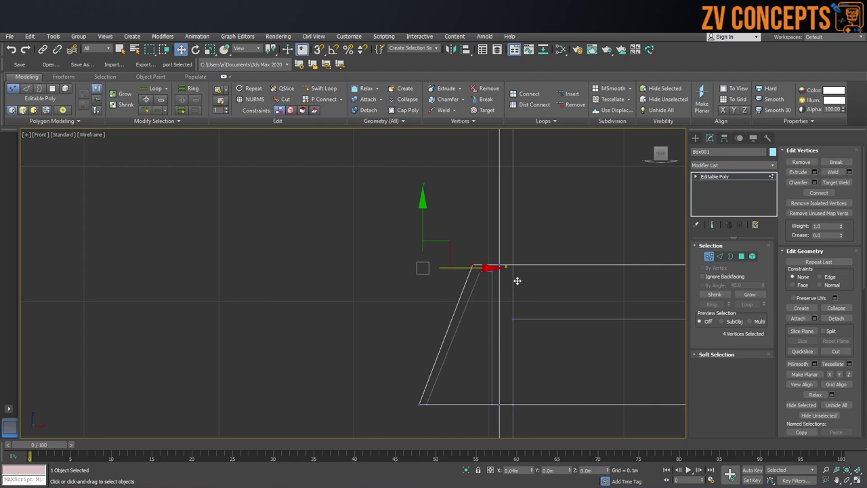
mouse_move(519, 286)
middle_mouse_down()
mouse_move(370, 291)
mouse_move(494, 299)
mouse_move(451, 320)
middle_mouse_up()
key("p")
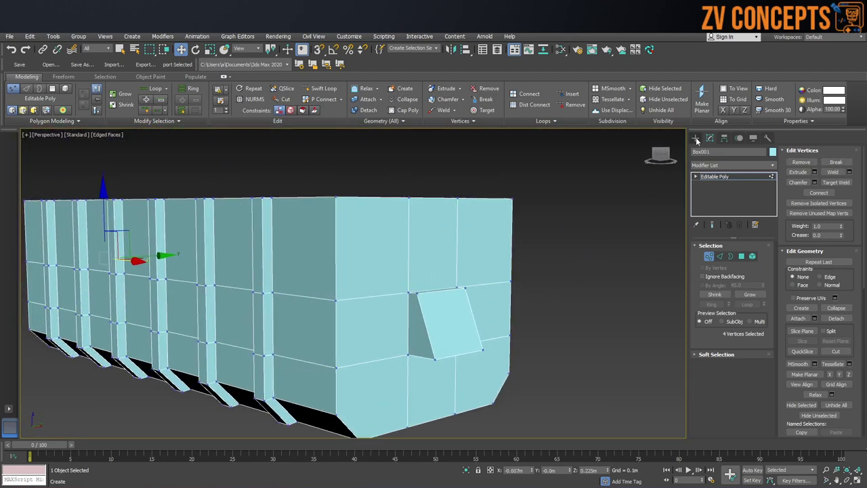
Exit vertex sub-object editing and orbit to look into the container's open top.
left_click(695, 137)
mouse_move(351, 289)
middle_mouse_down("alt")
mouse_move(304, 305)
mouse_move(361, 263)
mouse_move(263, 311)
mouse_move(333, 293)
mouse_move(379, 312)
middle_mouse_up("alt")
scroll(304, 304, "up", 5)
scroll(263, 312, "down", 4)
scroll(298, 302, "up", 3)
scroll(333, 293, "down", 3)
scroll(382, 314, "up", 2)
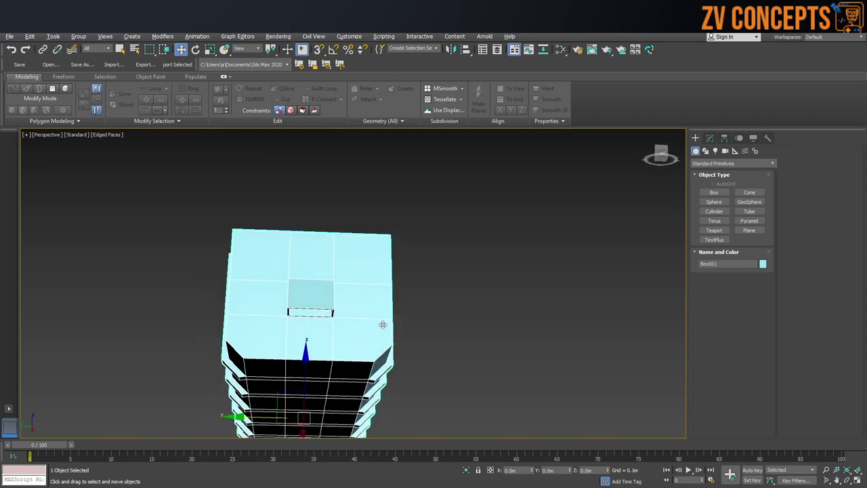
Frame the whole container, deselect it, and turn off Edged Faces for plain shading.
mouse_move(376, 364)
middle_mouse_down("alt")
mouse_move(373, 300)
mouse_move(359, 301)
middle_mouse_up("alt")
scroll(372, 298, "up", 3)
scroll(372, 298, "down", 5)
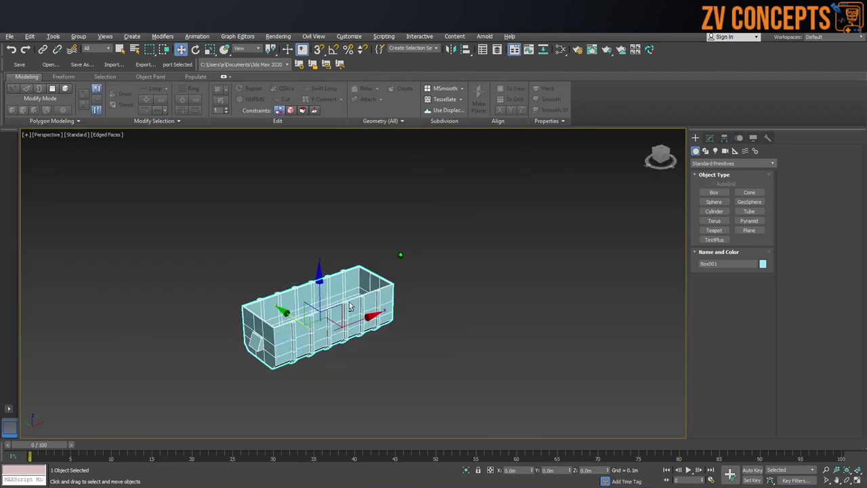
key("z")
left_click(626, 229)
key("F4")
mouse_move(357, 313)
middle_mouse_down("alt")
mouse_move(374, 300)
mouse_move(409, 297)
middle_mouse_up("alt")
left_click(381, 305)
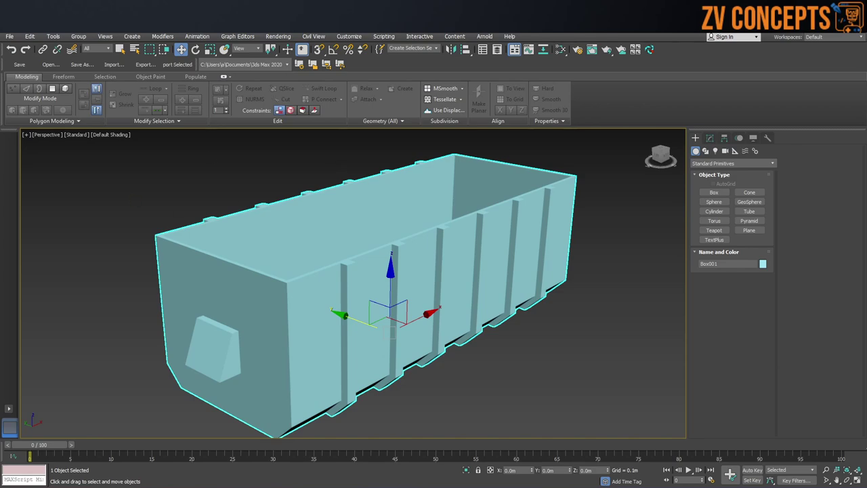
key("alt+Tab")
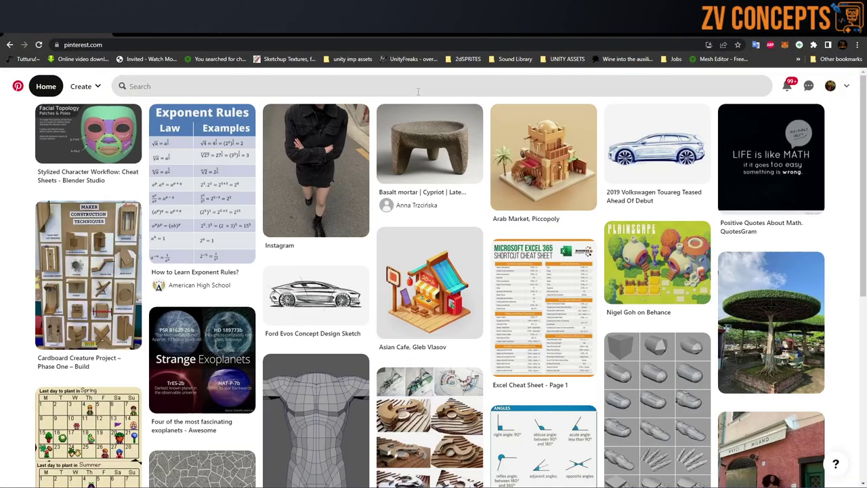
Search Pinterest for 'hard surface modeling' reference images.
left_click(418, 86)
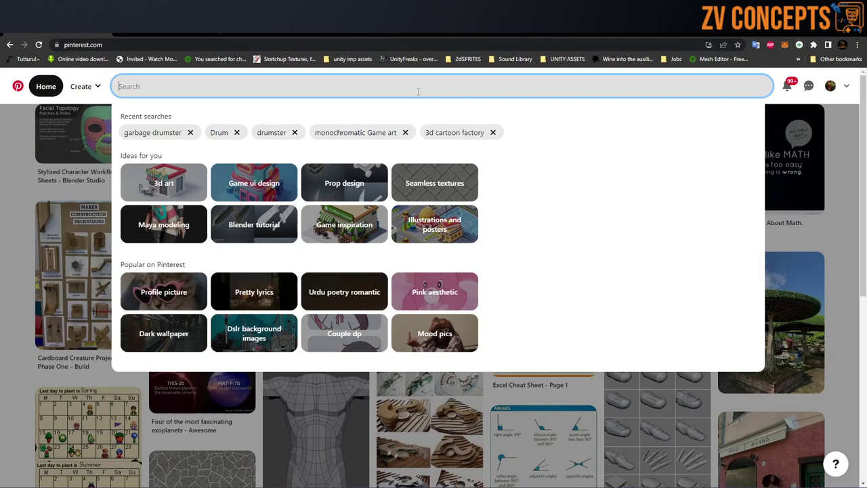
type("har")
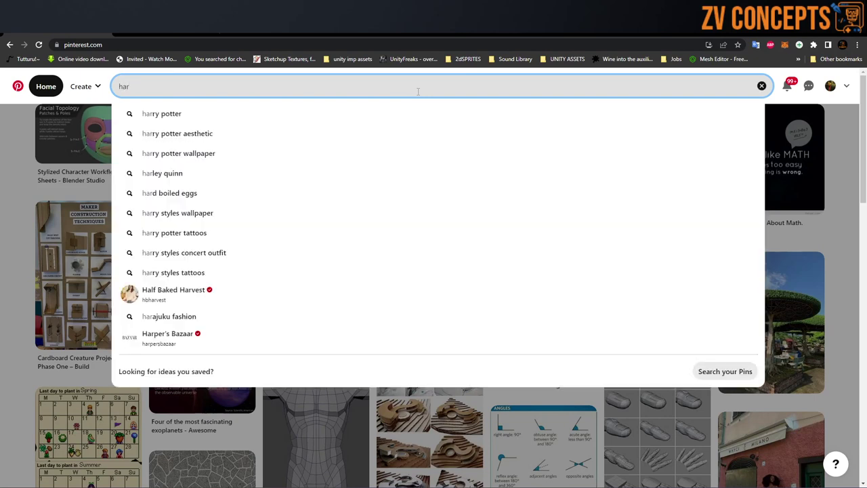
type("d surface modeling")
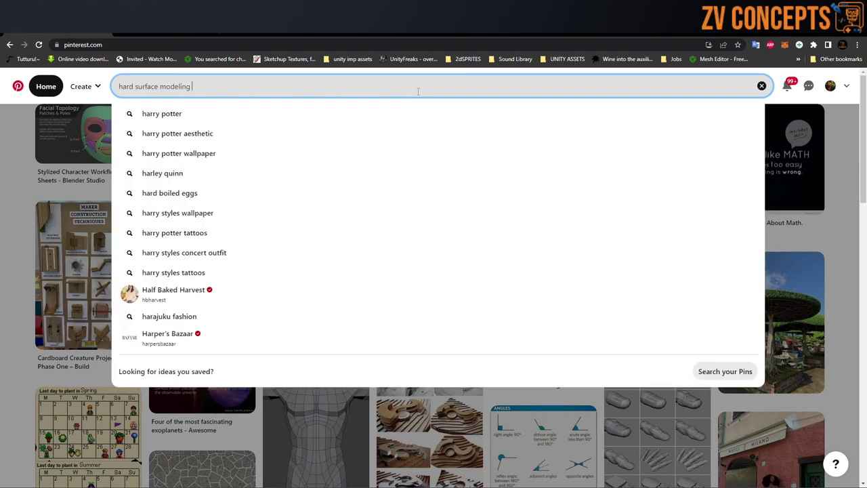
key("Return")
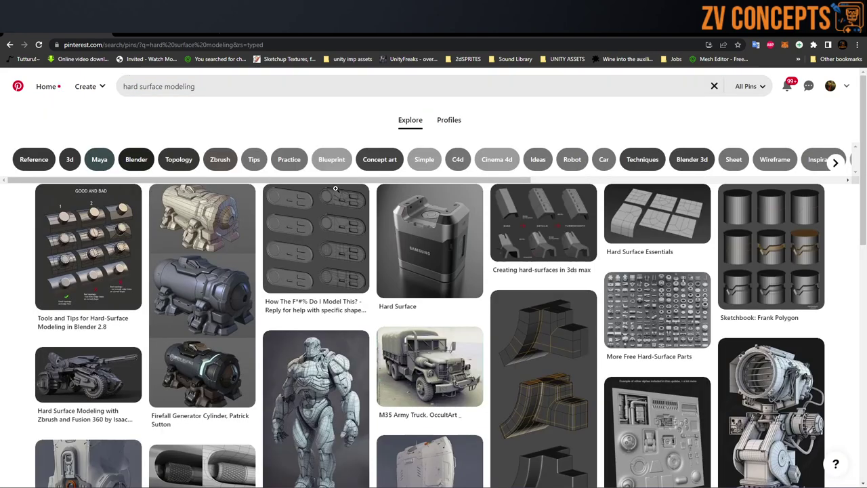
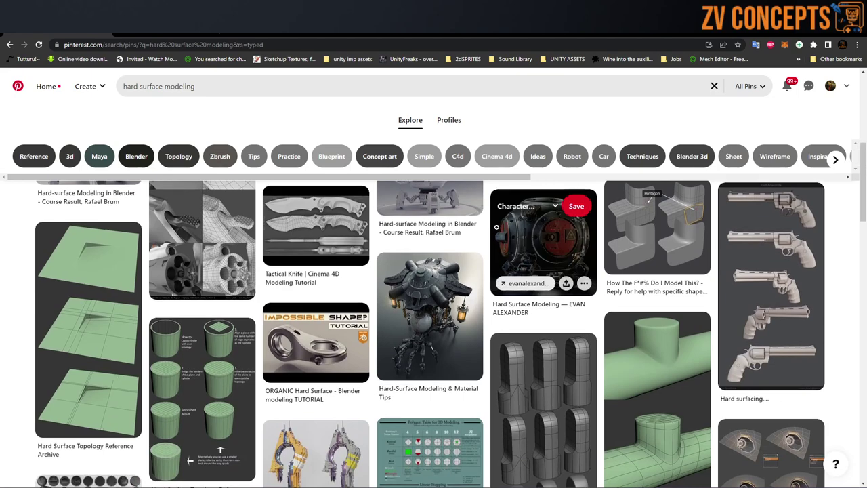
Scroll further through the hard surface modeling pins, then select 'hard surface' in the search query.
scroll(502, 216, "down", 5)
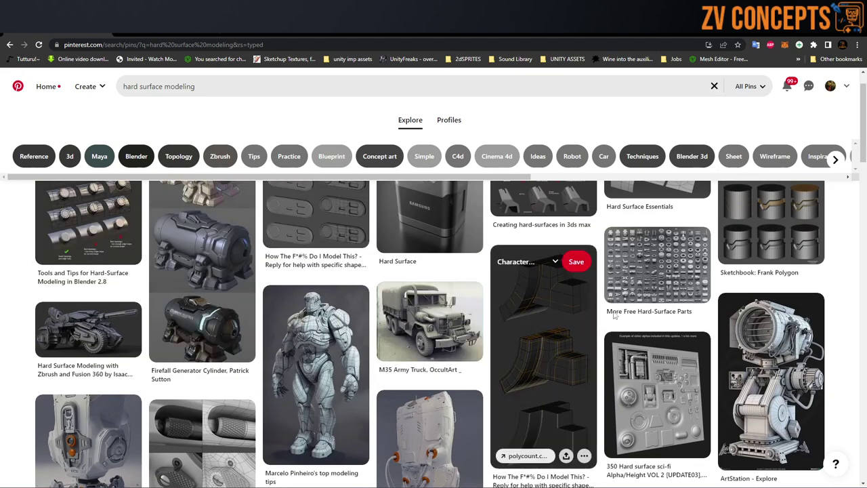
scroll(661, 305, "down", 3)
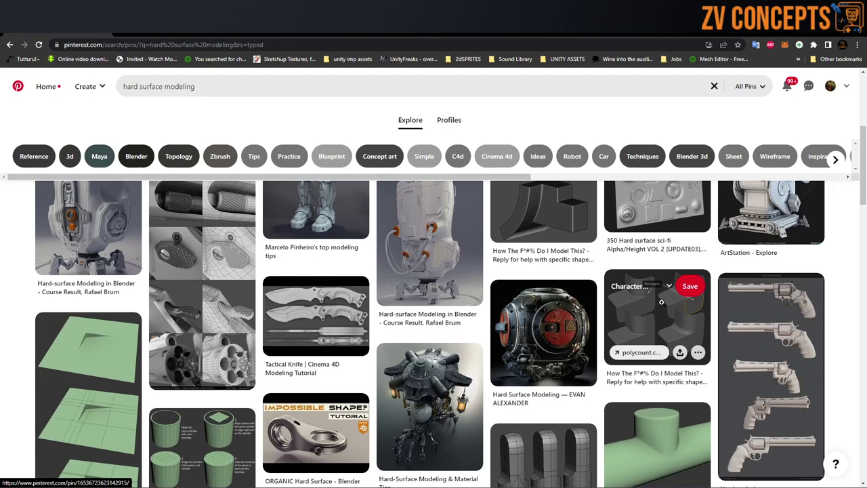
scroll(661, 301, "down", 5)
left_click(163, 86)
left_click_drag(163, 87, 88, 98)
Search for 'organic modeling', then refine the query to 'organic 3d modeling'.
type("organi")
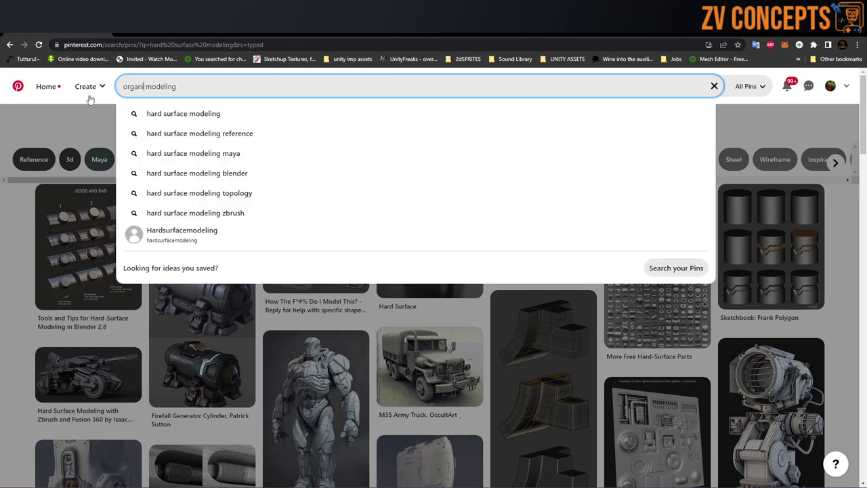
type("c")
key("Return")
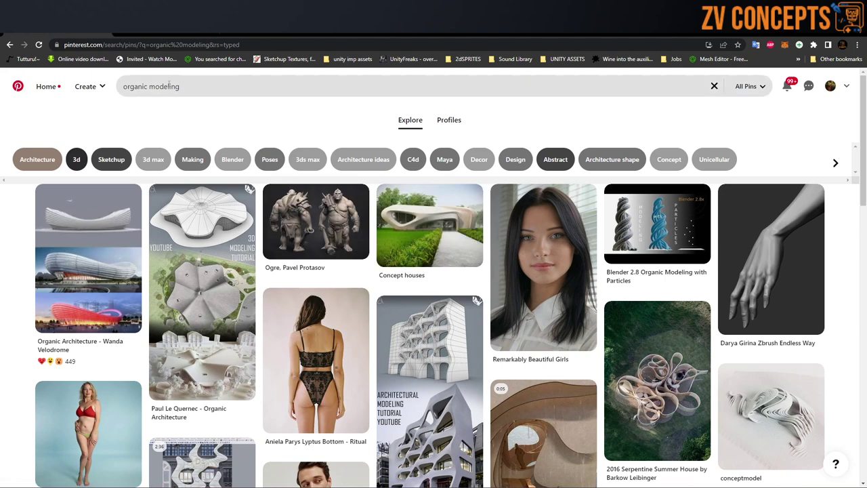
left_click(191, 86)
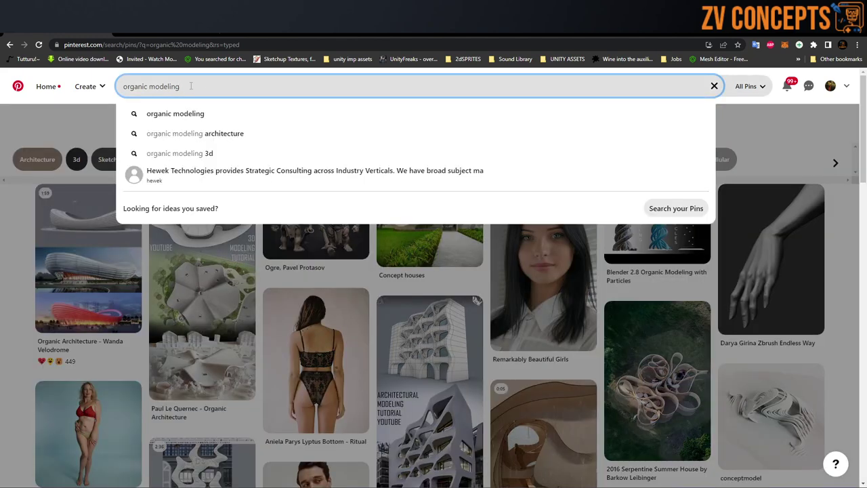
type("3d")
key("Return")
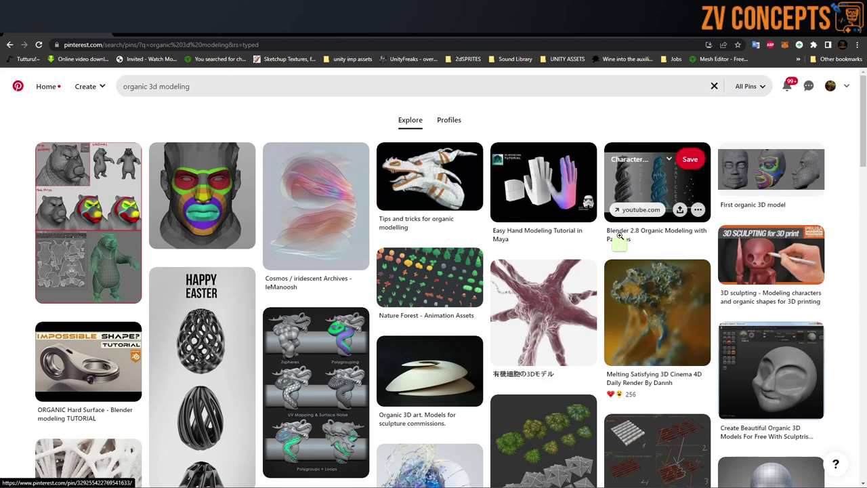
Scroll through the organic 3d modeling results.
scroll(542, 357, "down", 3)
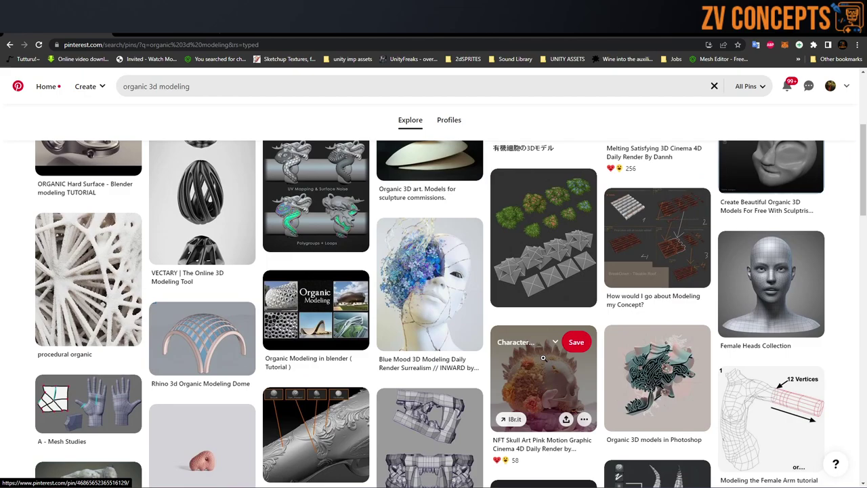
scroll(542, 358, "up", 3)
scroll(543, 358, "down", 1)
scroll(441, 365, "down", 2)
scroll(440, 366, "down", 4)
scroll(508, 325, "up", 6)
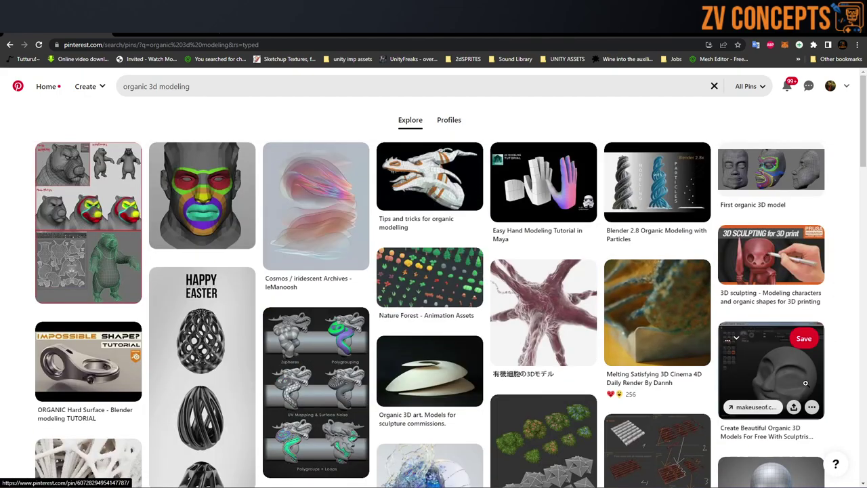
Open the Create Beautiful Organic 3D Models pin and bring up its Save board list.
left_click(772, 380)
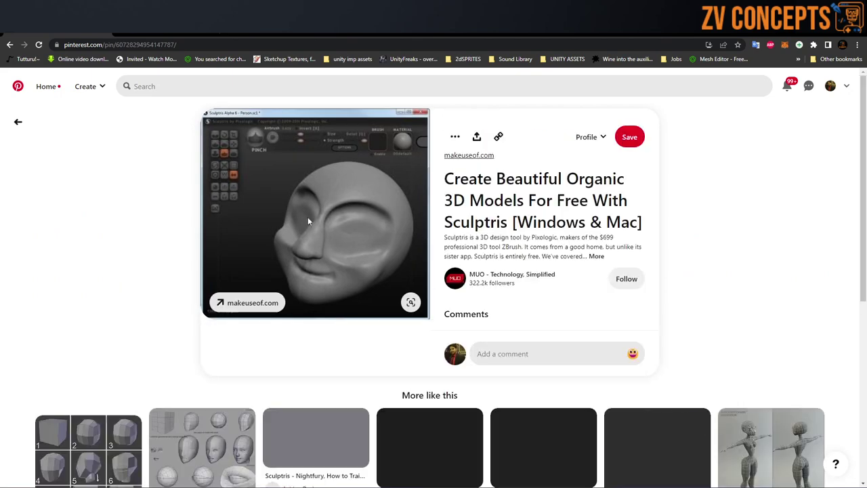
scroll(406, 231, "down", 2)
scroll(426, 231, "down", 1)
left_click(284, 260)
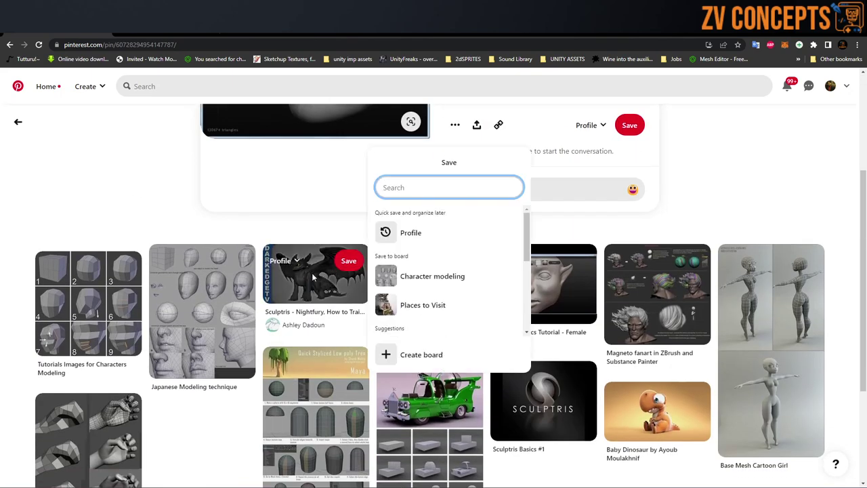
Open the Base Mesh Cartoon Girl pin, then the related Selfie cak cak pin.
left_click(791, 366)
scroll(410, 228, "down", 2)
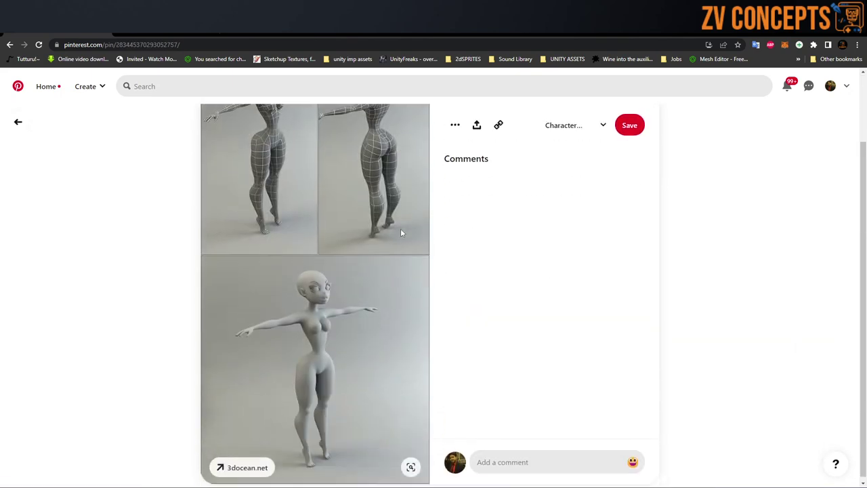
scroll(410, 227, "down", 3)
scroll(410, 228, "down", 2)
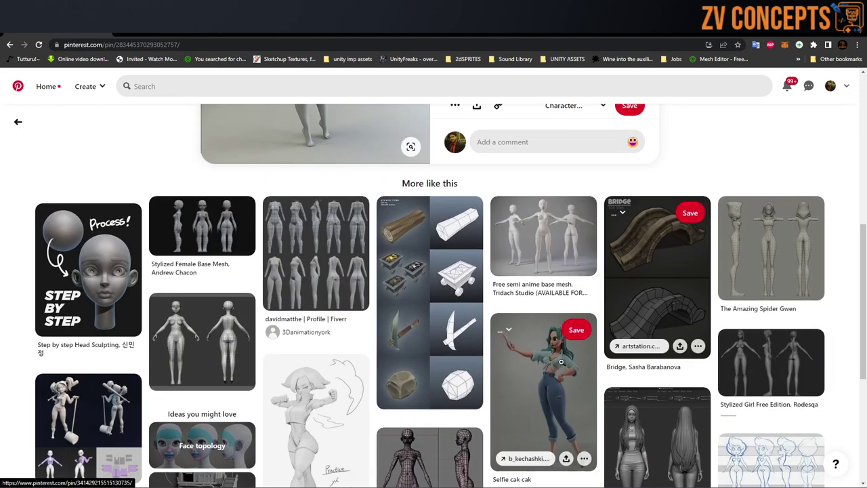
left_click(610, 251)
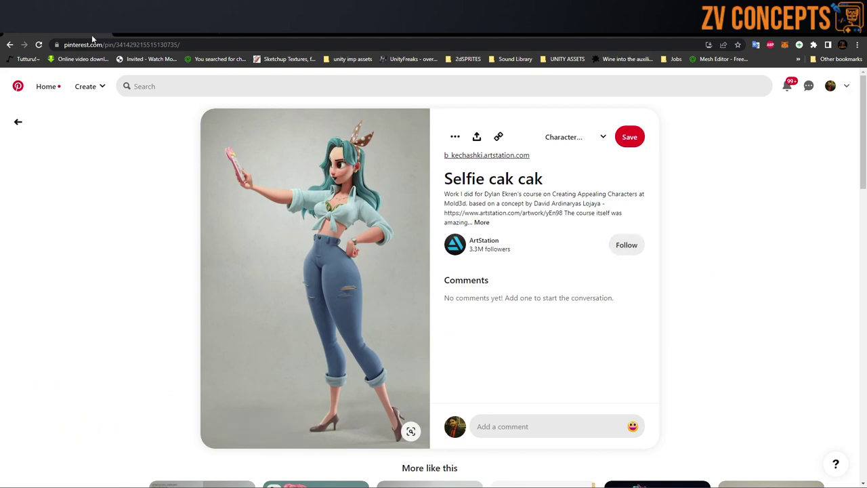
Step back and forth through browser history, ending at the organic modeling results.
left_click(10, 44)
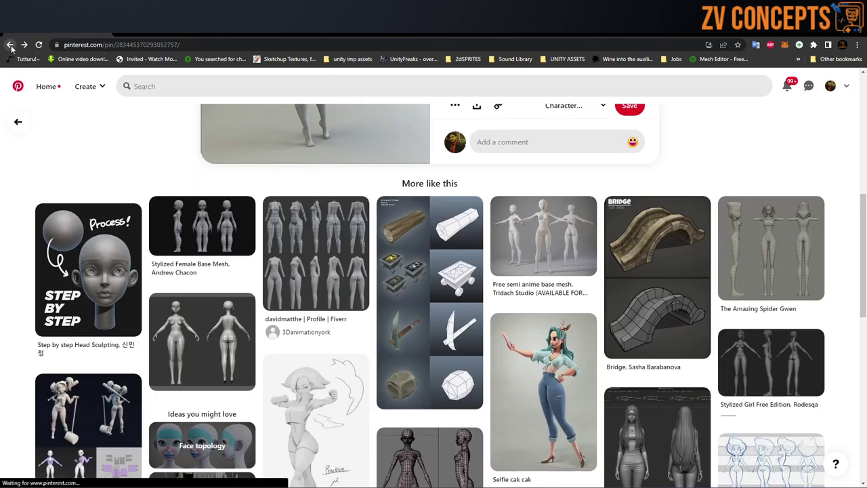
left_click(10, 44)
left_click(10, 45)
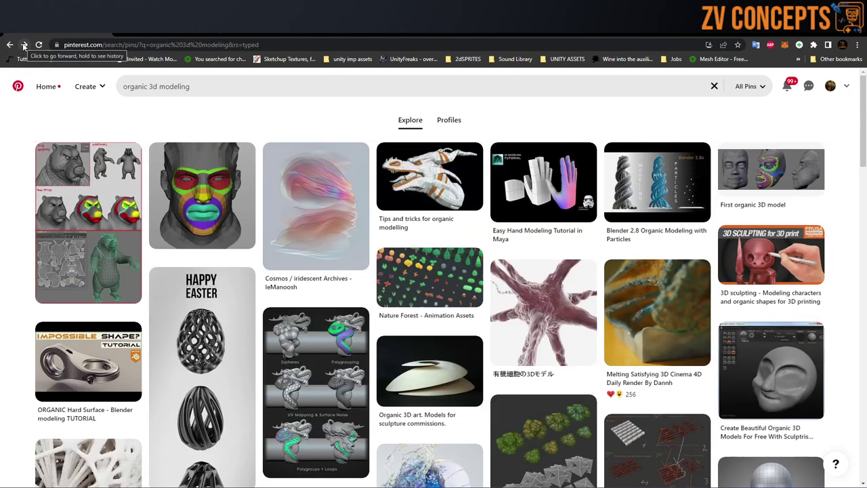
left_click(24, 45)
left_click(24, 45)
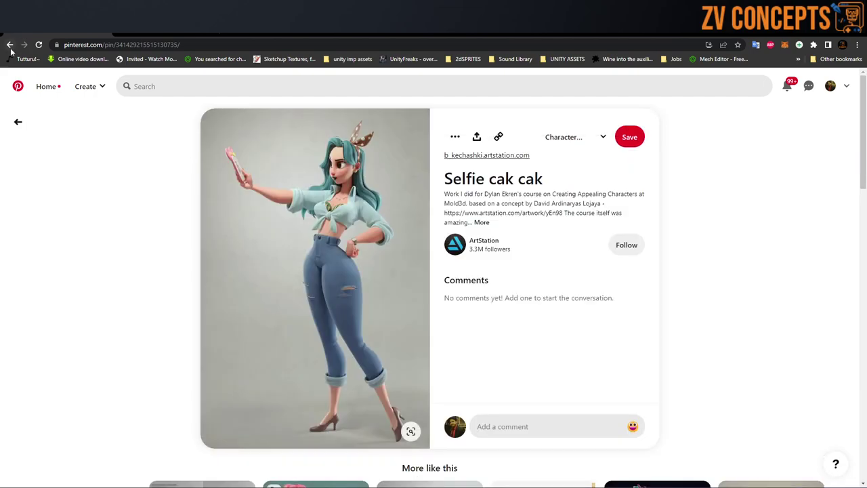
left_click(10, 45)
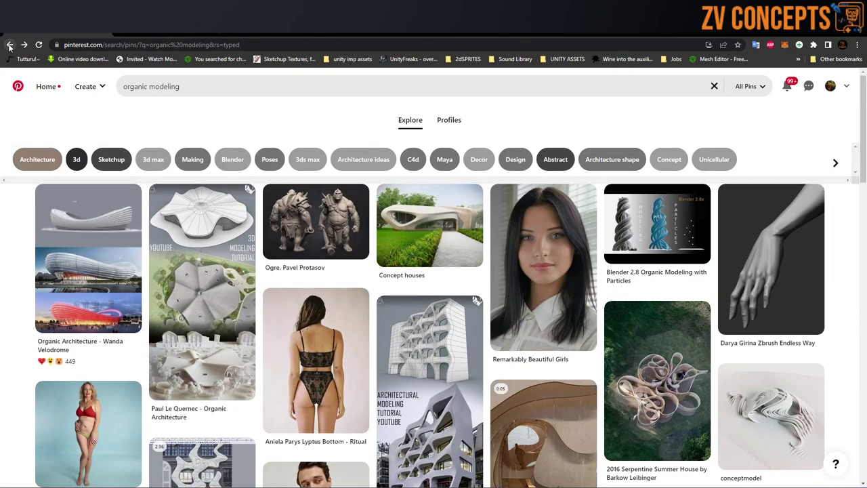
Return to the hard surface results and open the Hard Surface Essentials and Subdivision Surface Modeling pins.
left_click(9, 45)
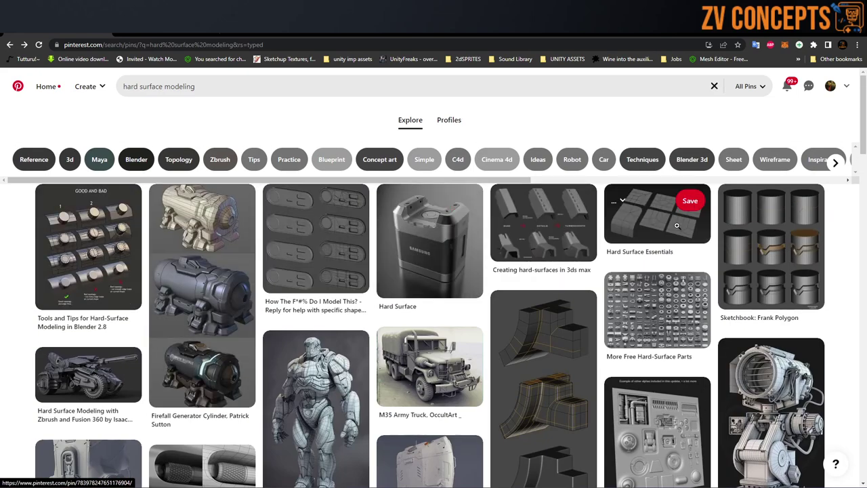
left_click(664, 218)
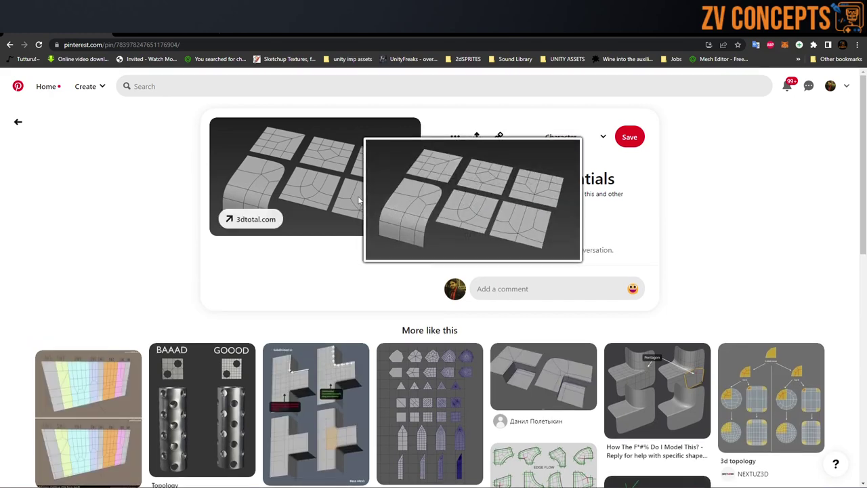
scroll(359, 196, "down", 3)
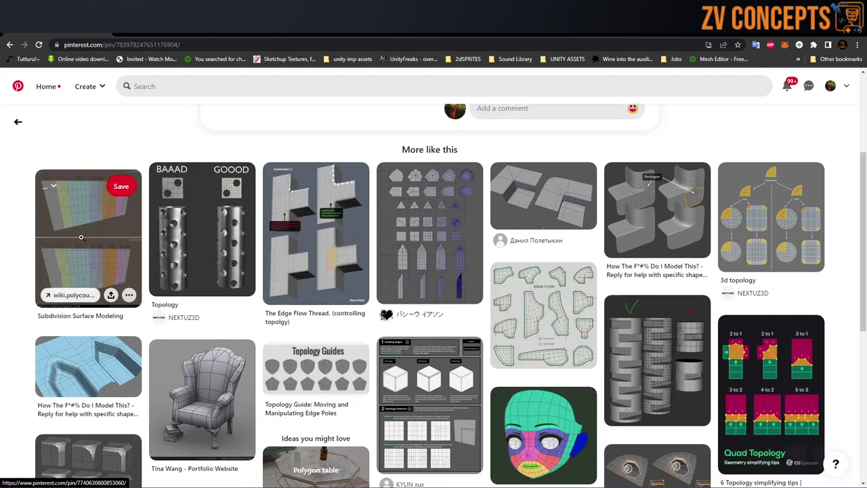
left_click(86, 240)
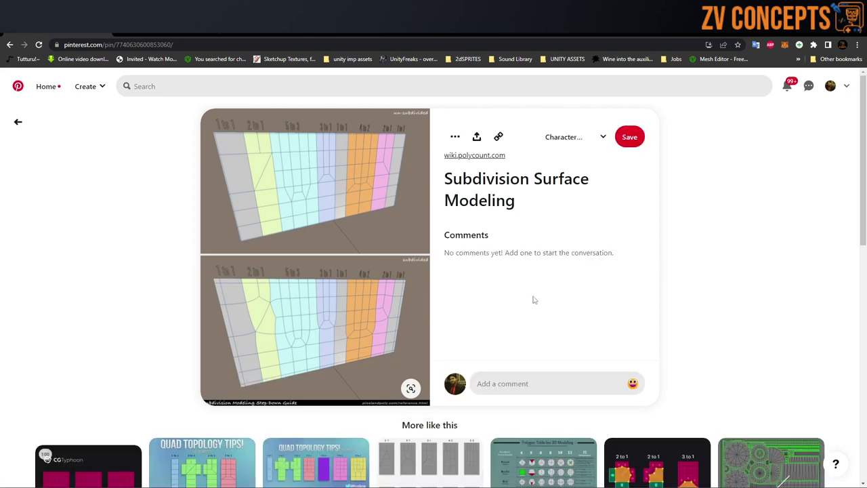
scroll(534, 291, "down", 2)
scroll(535, 283, "down", 1)
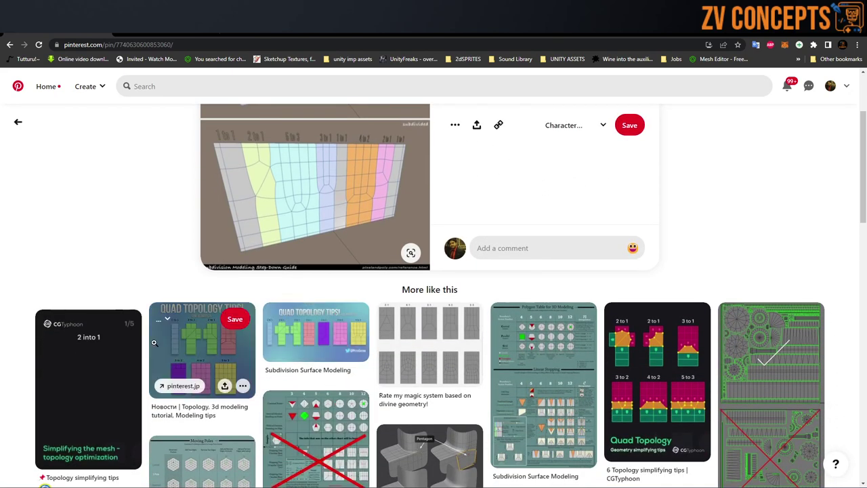
Open the Quad Topology Tips pin, then the BAAAD versus GOOOD topology pin.
left_click(210, 349)
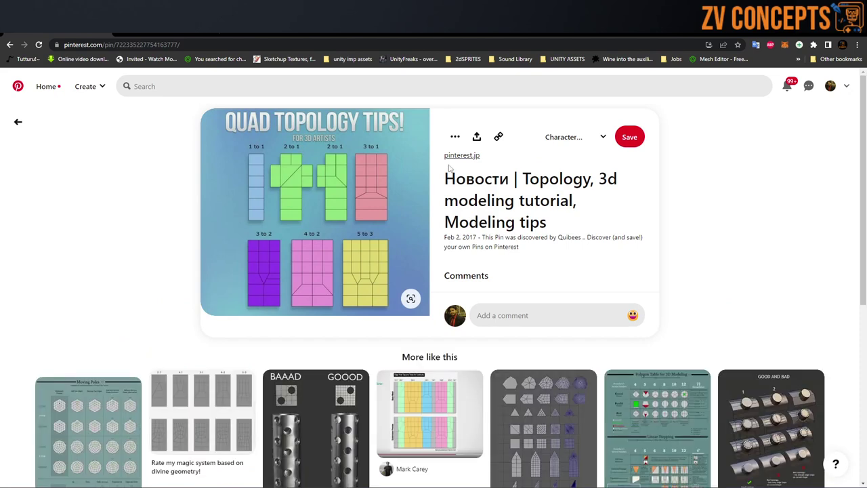
scroll(407, 284, "down", 1)
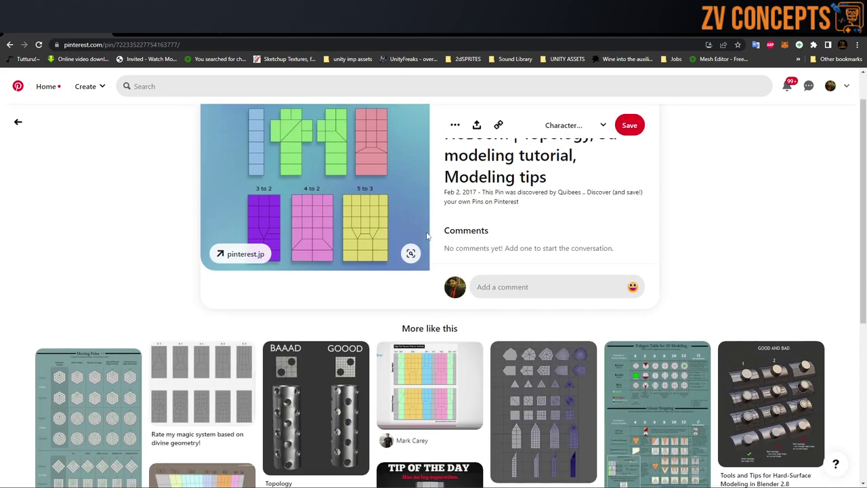
left_click(327, 416)
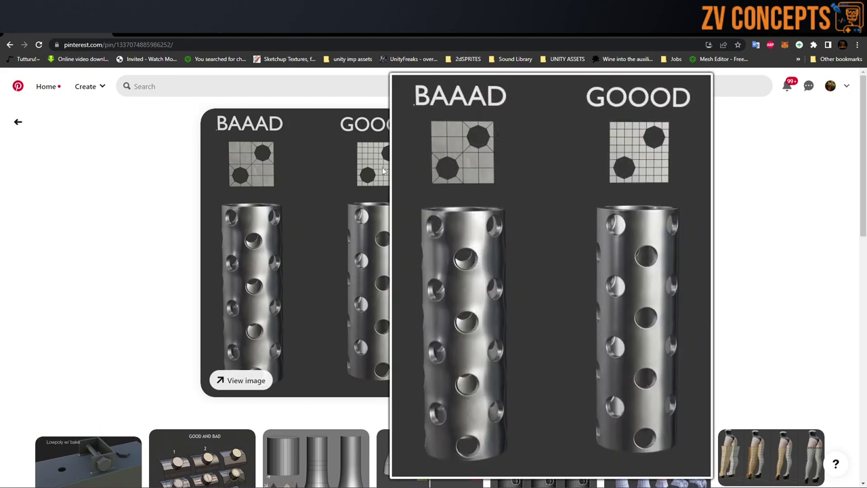
scroll(383, 171, "down", 1)
scroll(383, 171, "down", 3)
scroll(383, 170, "up", 3)
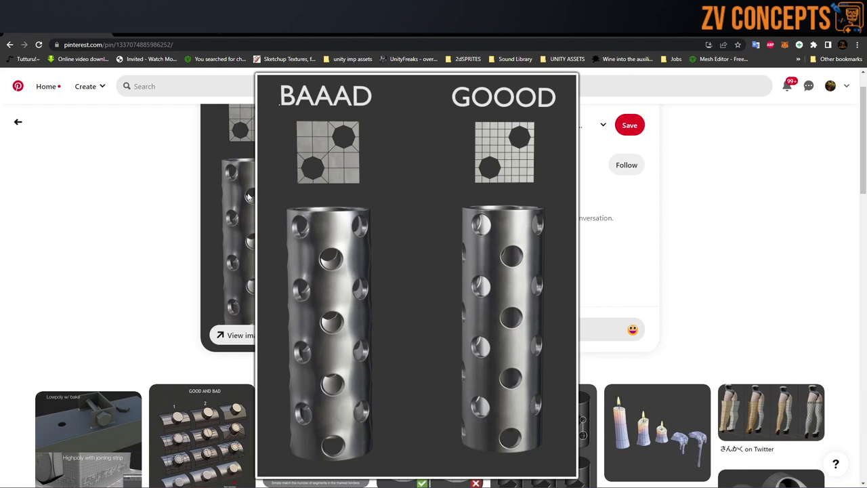
scroll(248, 196, "down", 2)
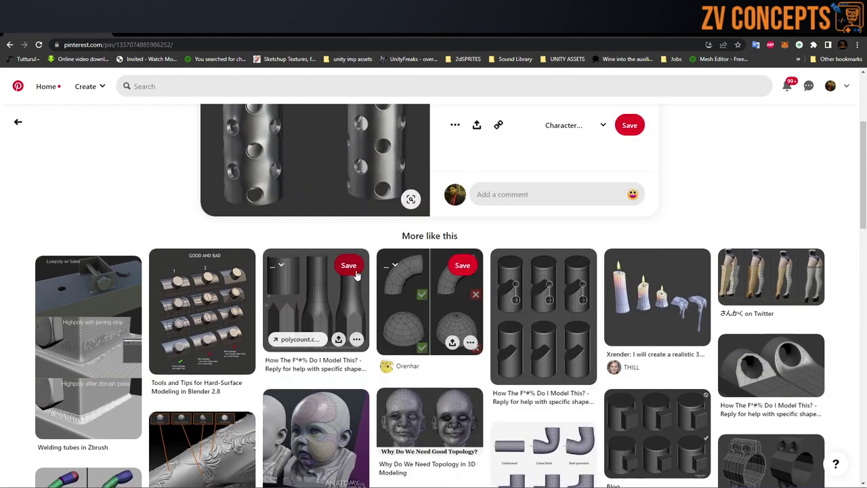
Open the matching cylinder segments pin, then the Knurling Step-by-Step pin.
left_click(341, 285)
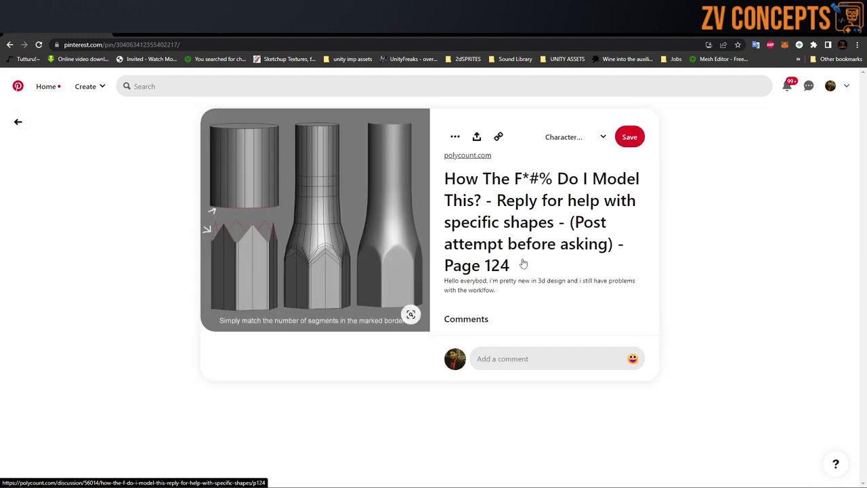
scroll(410, 264, "down", 3)
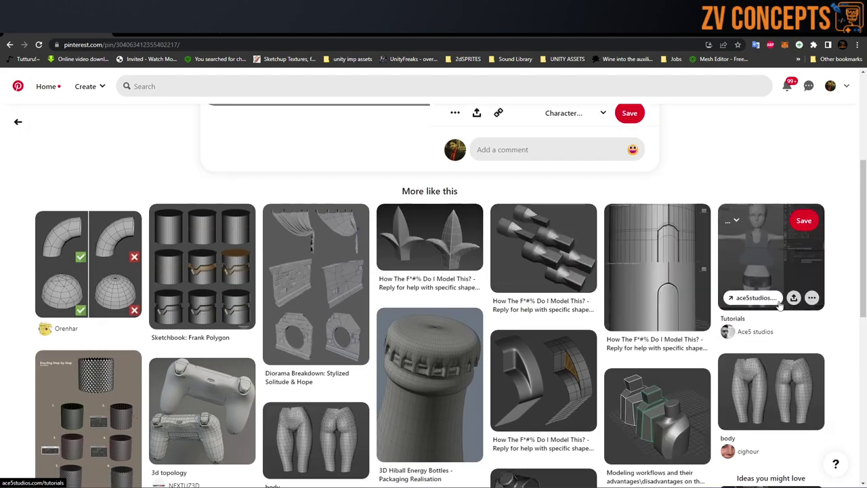
scroll(692, 294, "down", 1)
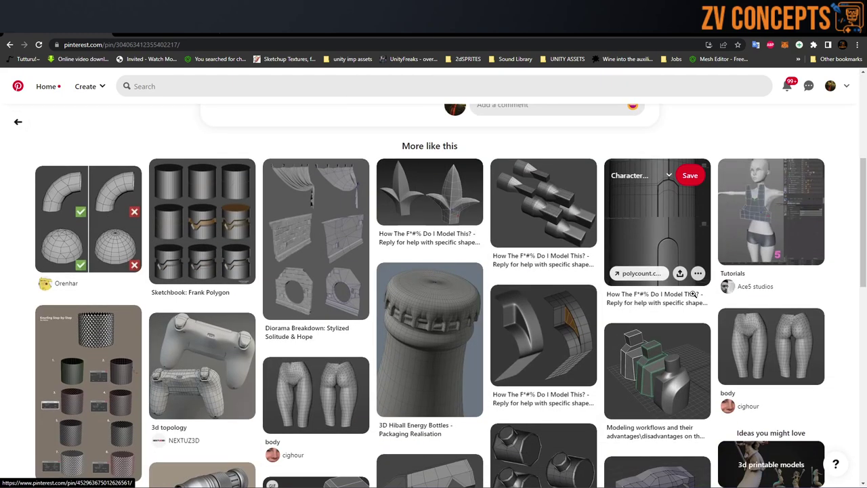
scroll(692, 294, "down", 2)
left_click(103, 284)
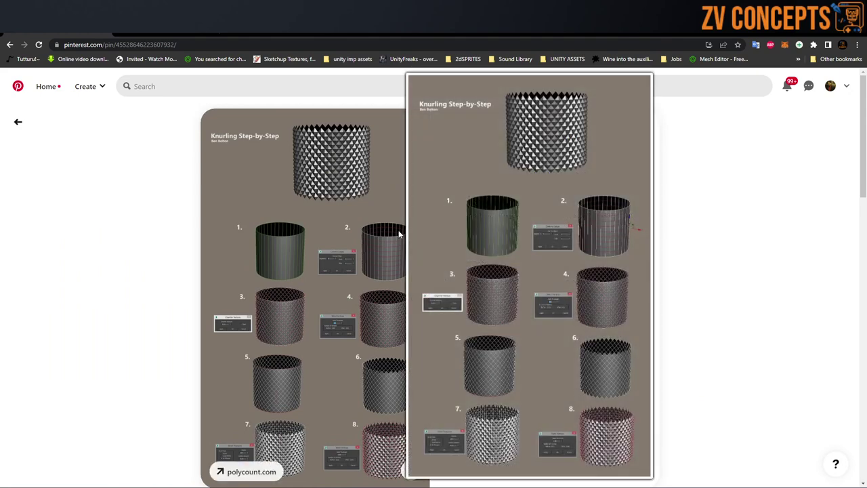
scroll(399, 233, "down", 3)
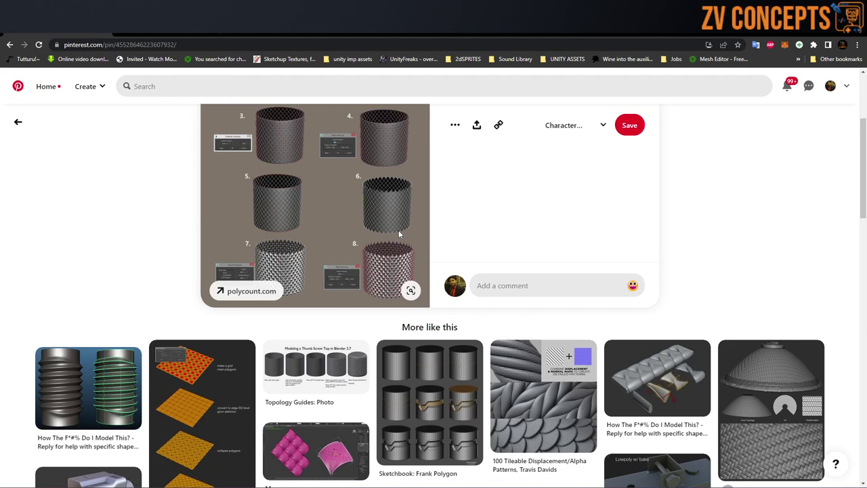
scroll(399, 233, "down", 2)
Open the braided cushion topology pin, then the twisted cylinders reference pin.
left_click(681, 293)
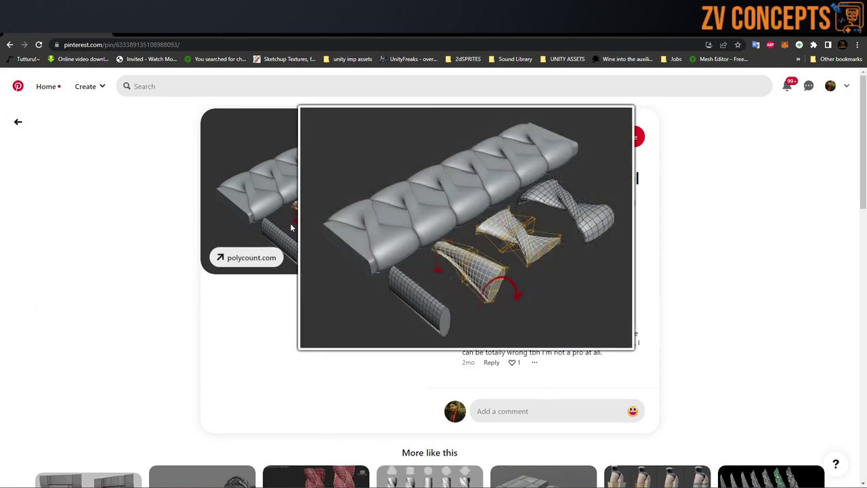
scroll(291, 227, "down", 3)
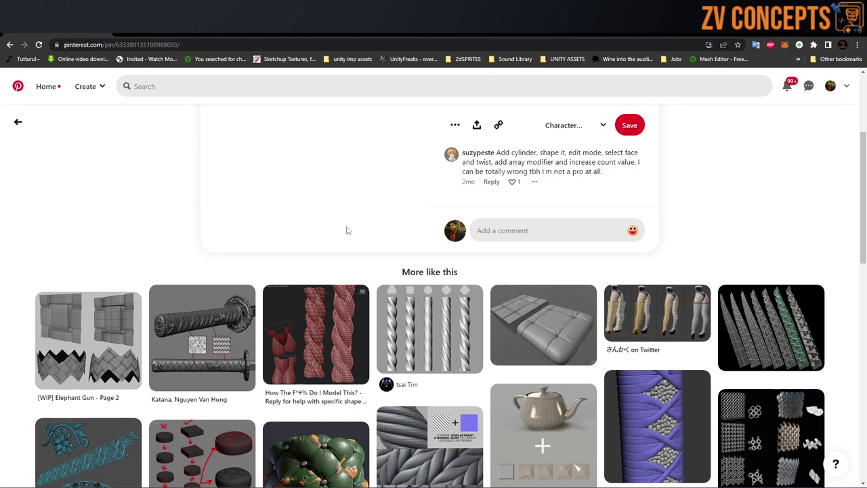
left_click(401, 324)
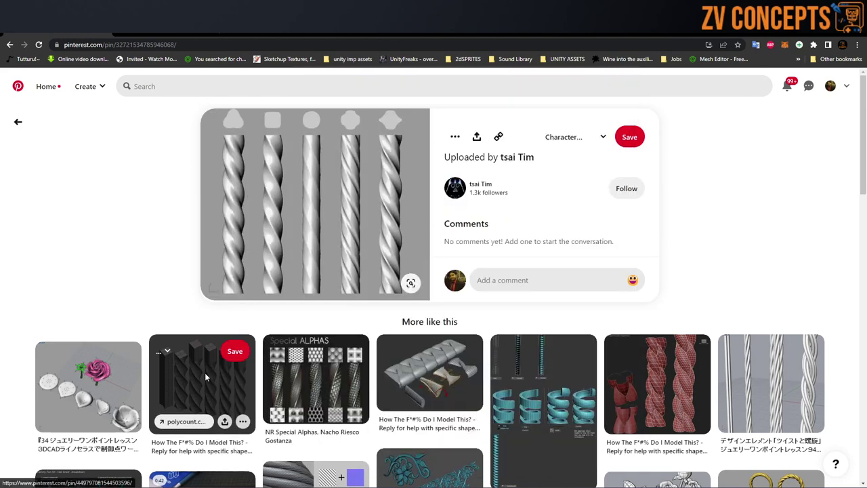
Open the twisted square columns pin, scroll its related pins, then select the container box in 3ds Max.
left_click(205, 377)
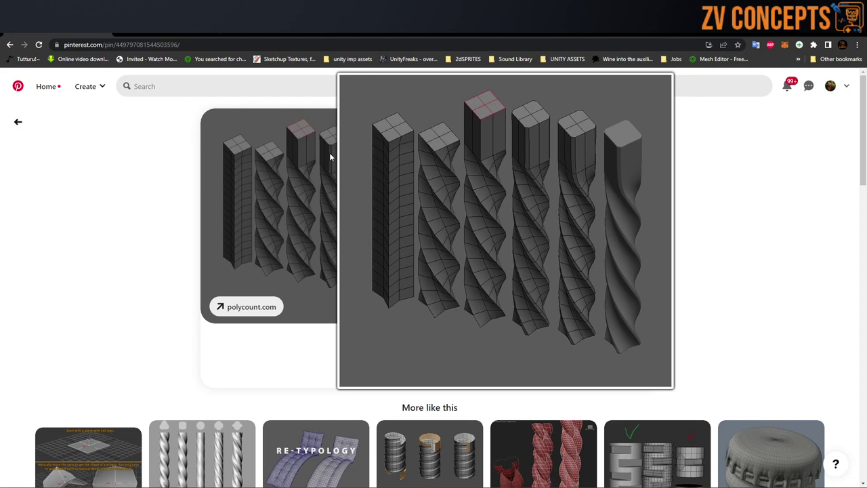
scroll(651, 203, "down", 2)
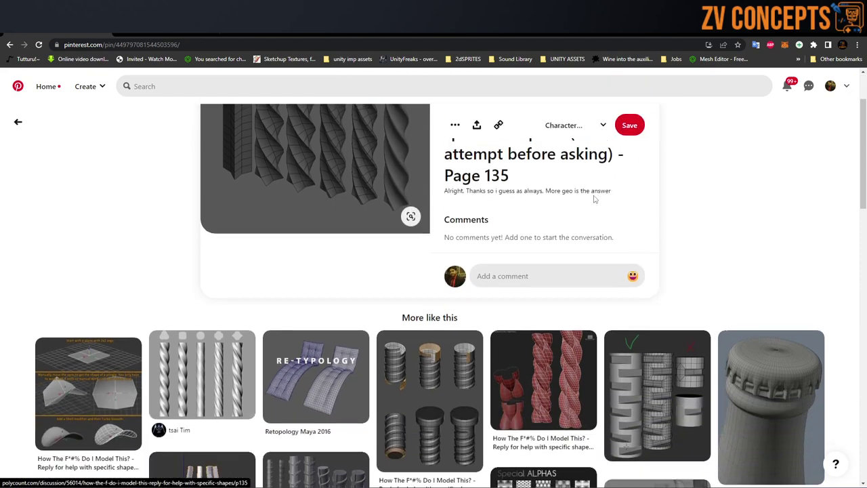
scroll(637, 284, "down", 1)
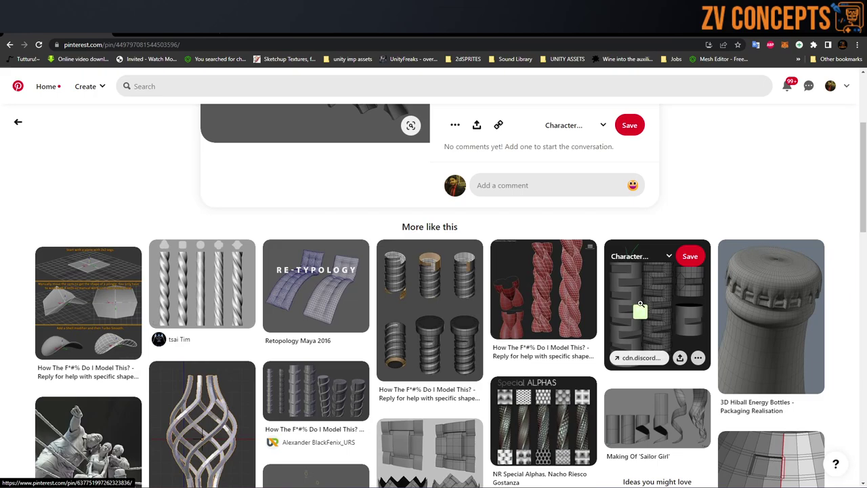
scroll(639, 304, "down", 4)
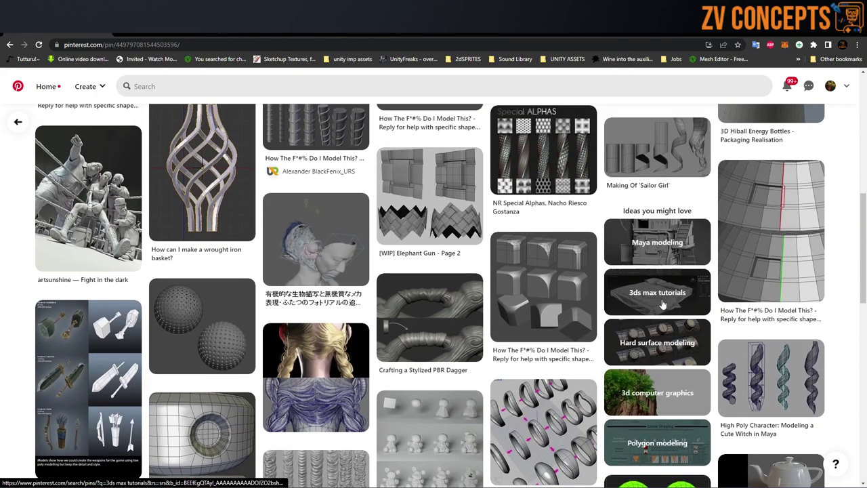
scroll(663, 304, "down", 2)
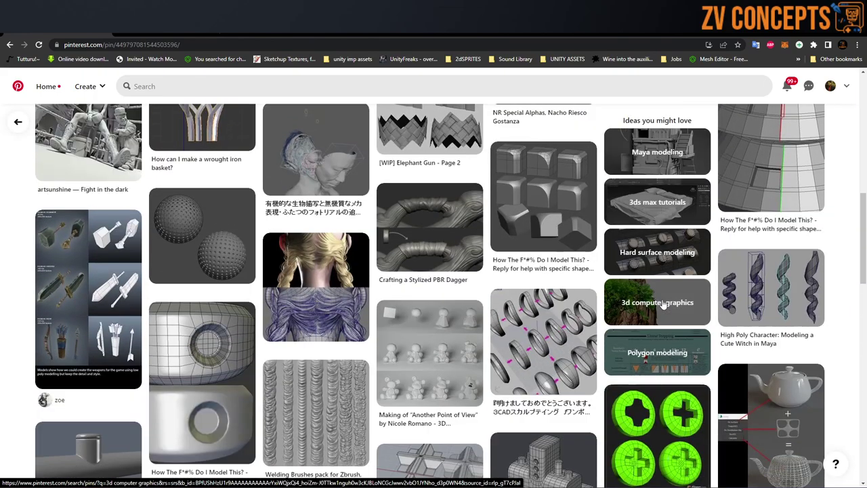
scroll(663, 305, "down", 3)
mouse_move(657, 434)
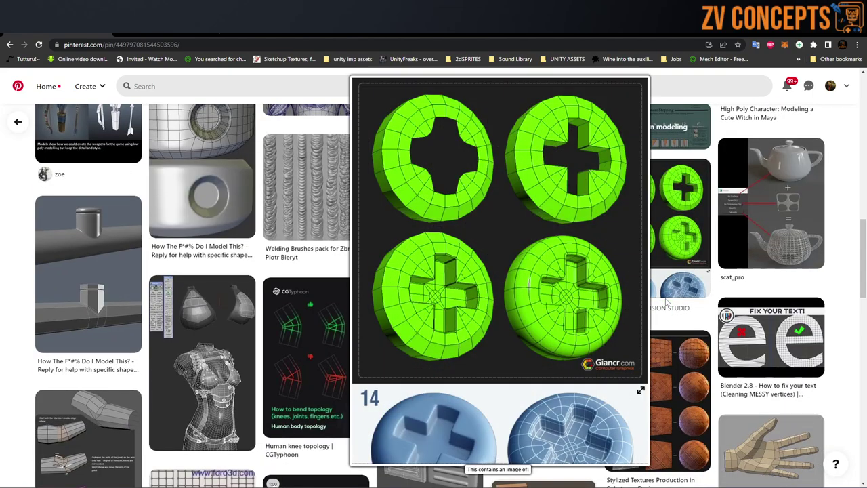
scroll(667, 303, "down", 2)
scroll(667, 303, "down", 3)
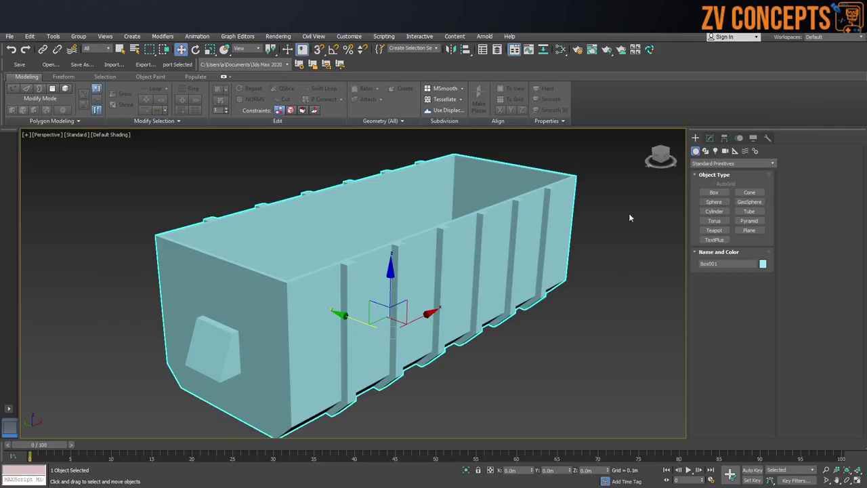
left_click_drag(597, 147, 306, 413)
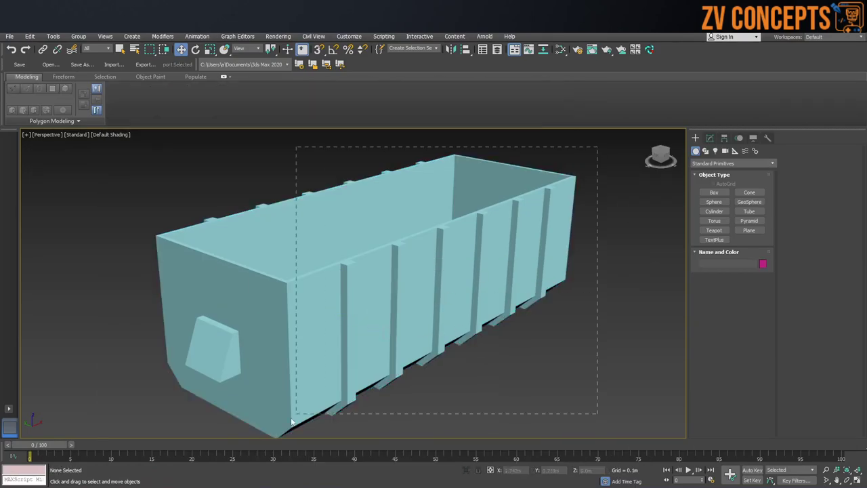
Orbit and zoom the Perspective view to look down into the container box's interior.
middle_click_drag(306, 413, 391, 295, "alt")
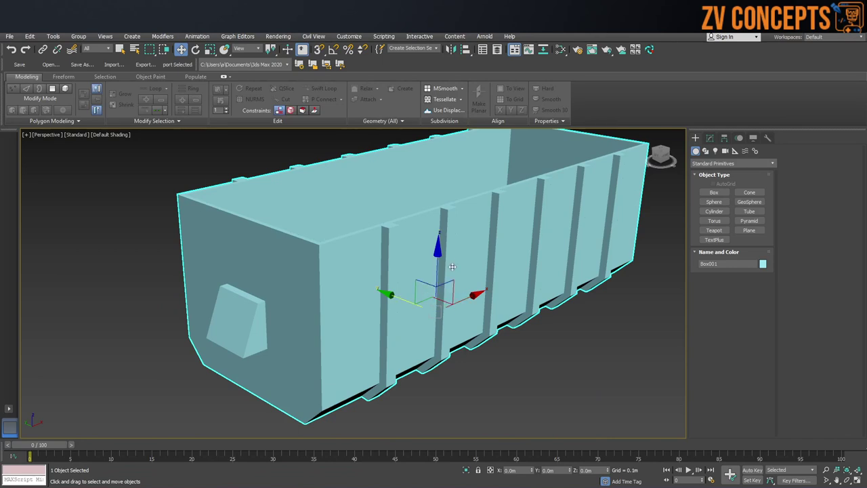
scroll(413, 297, "down", 3)
mouse_move(413, 296)
middle_mouse_down("alt")
mouse_move(412, 232)
mouse_move(407, 274)
middle_mouse_up("alt")
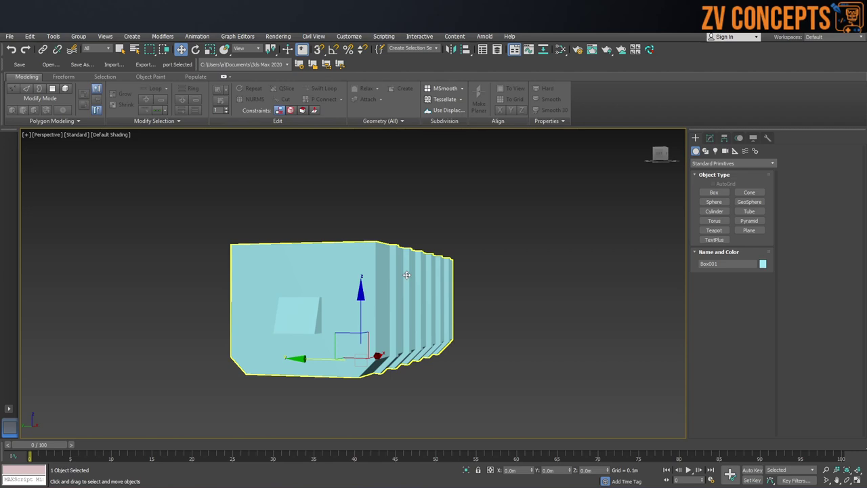
middle_click_drag(406, 274, 398, 252, "alt")
scroll(329, 368, "up", 4)
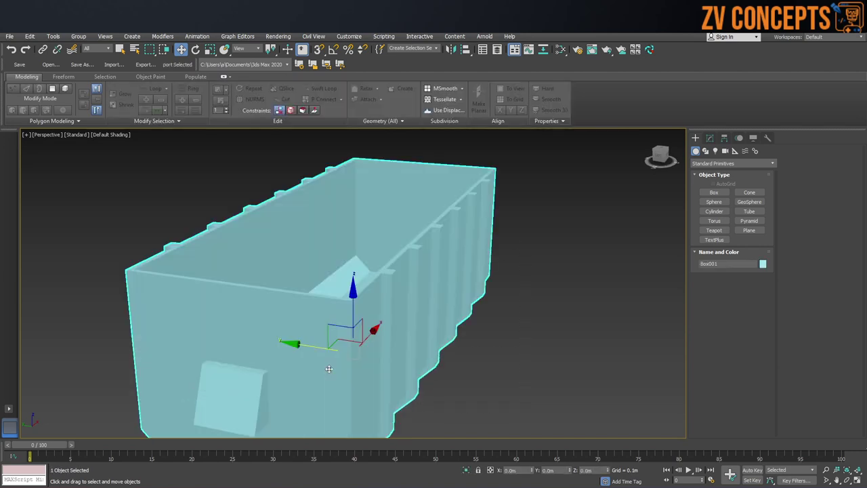
middle_click_drag(329, 369, 392, 278, "alt")
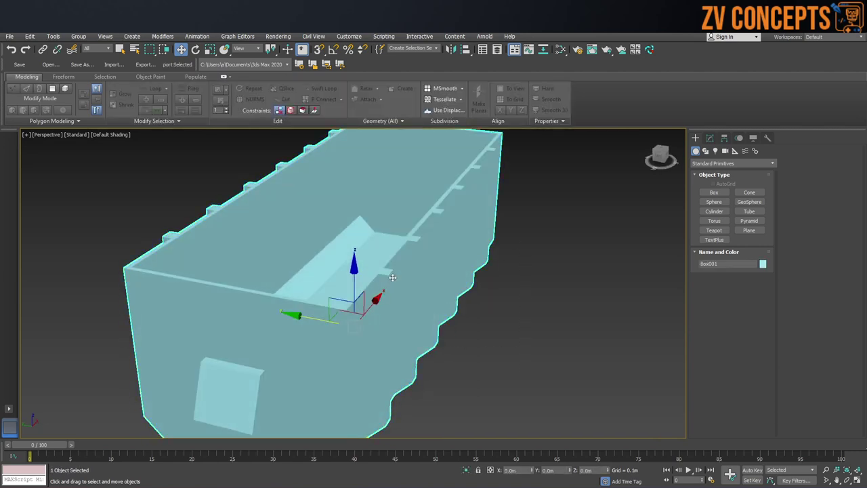
Turn on Edged Faces with F4 and orbit around Box001 to inspect both long sides.
key("F4")
middle_click_drag(425, 239, 462, 251)
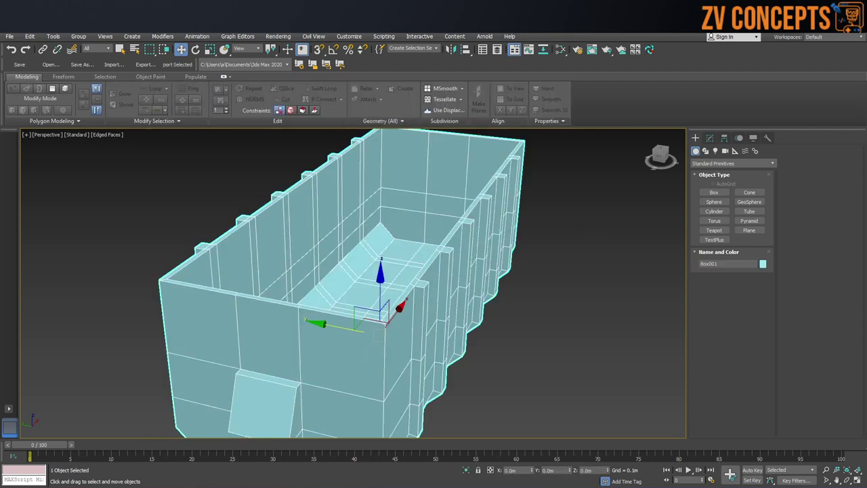
left_click(595, 213)
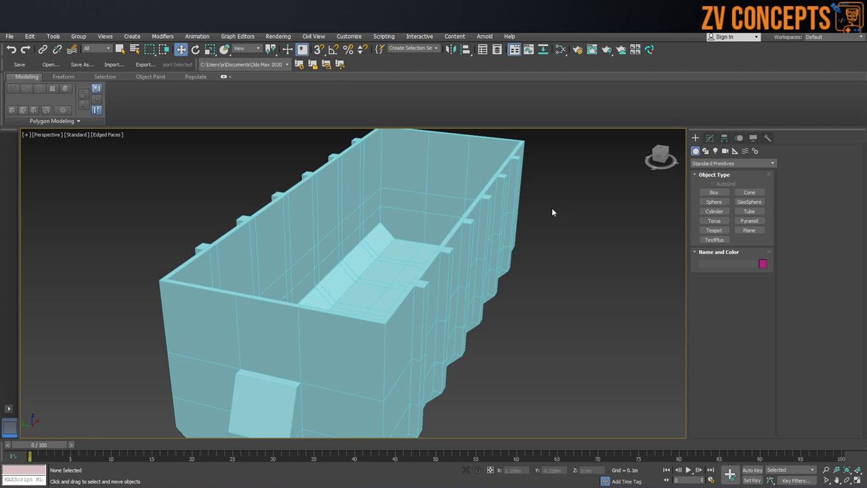
left_click(395, 268)
middle_click_drag(433, 271, 395, 268, "alt")
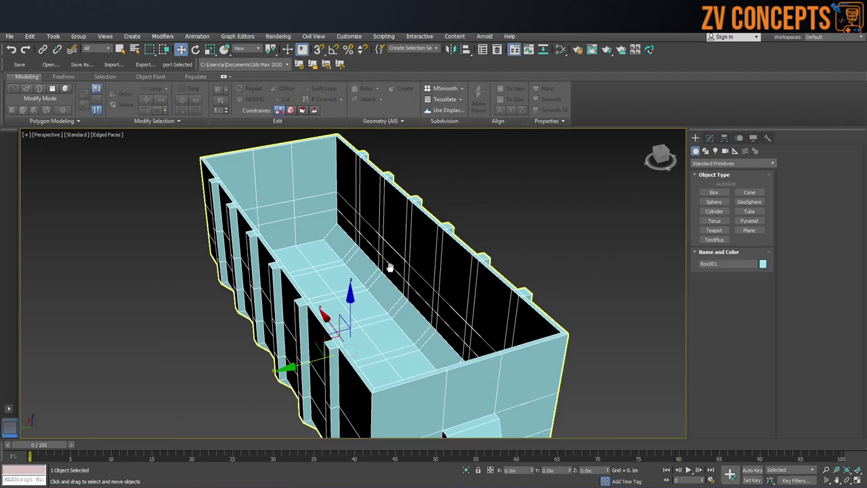
mouse_move(400, 236)
middle_mouse_down("alt")
mouse_move(478, 288)
mouse_move(462, 267)
middle_mouse_up("alt")
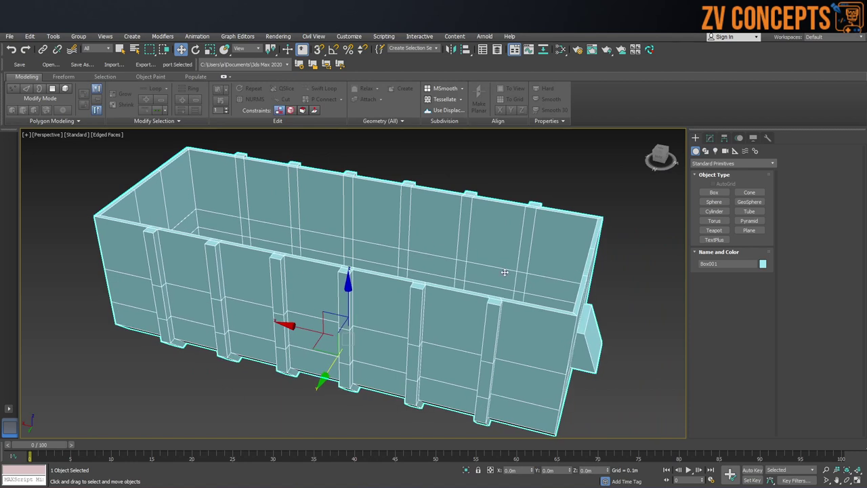